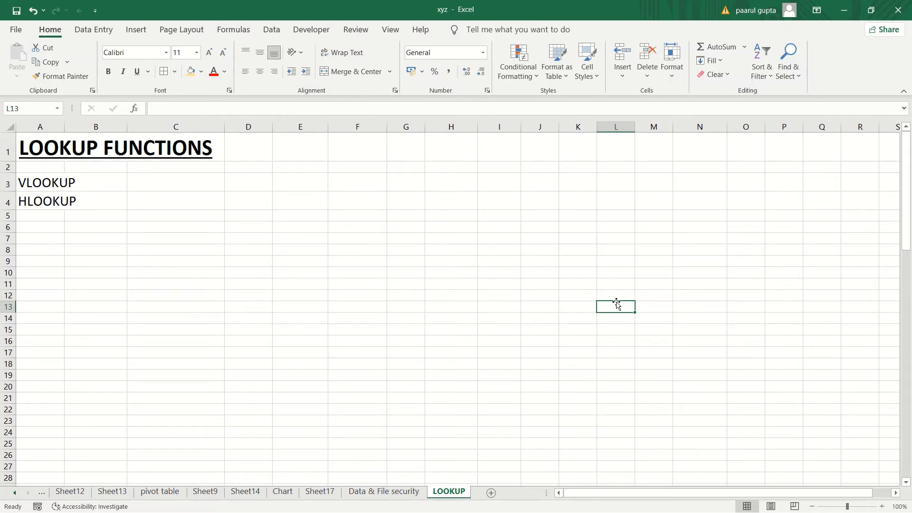
# - Examine the V LOOKUP section of the LOOKUP sheet, with its definition, employee table and exercise note
pyautogui.press('Down')
pyautogui.press('Down')
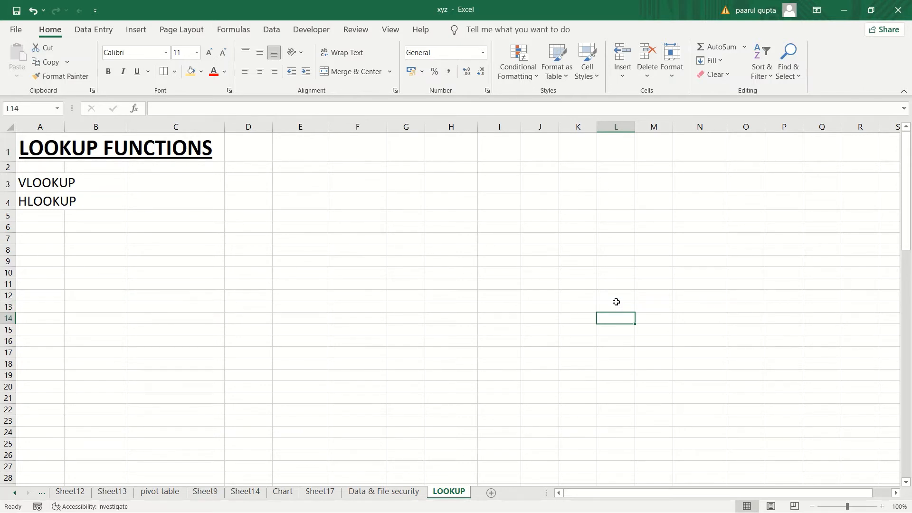
pyautogui.press('Down')
pyautogui.press('Down')
pyautogui.press('Down')
pyautogui.press('Down')
pyautogui.press('Down')
pyautogui.press('Down')
pyautogui.press('Down')
pyautogui.press('Down')
pyautogui.press('Down')
pyautogui.press('Down')
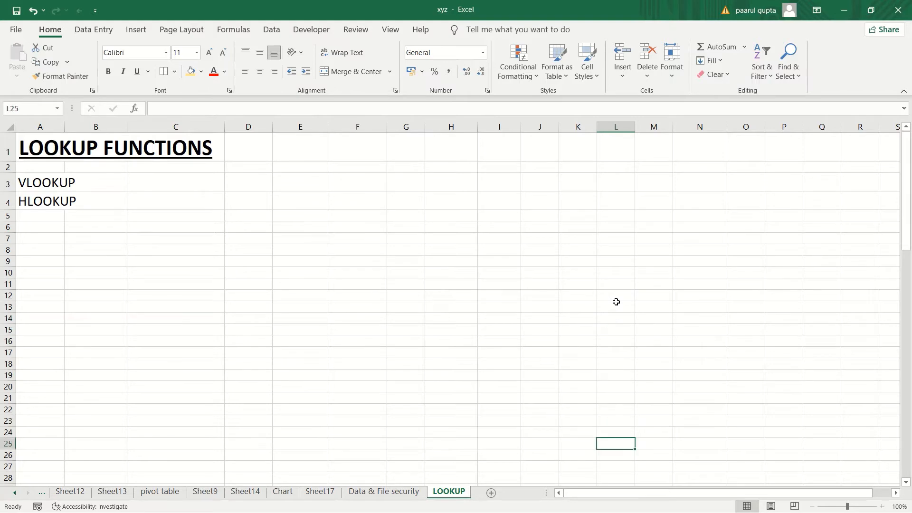
pyautogui.press('Down')
pyautogui.press('Down')
pyautogui.press('Down')
pyautogui.press('Down')
pyautogui.press('Down')
pyautogui.press('Down')
pyautogui.press('Down')
pyautogui.press('Down')
pyautogui.press('Down')
pyautogui.press('Down')
pyautogui.press('Down')
pyautogui.press('Down')
pyautogui.press('Down')
pyautogui.press('Down')
pyautogui.press('Down')
pyautogui.press('Down')
pyautogui.press('Down')
pyautogui.press('Down')
pyautogui.press('Down')
pyautogui.press('Down')
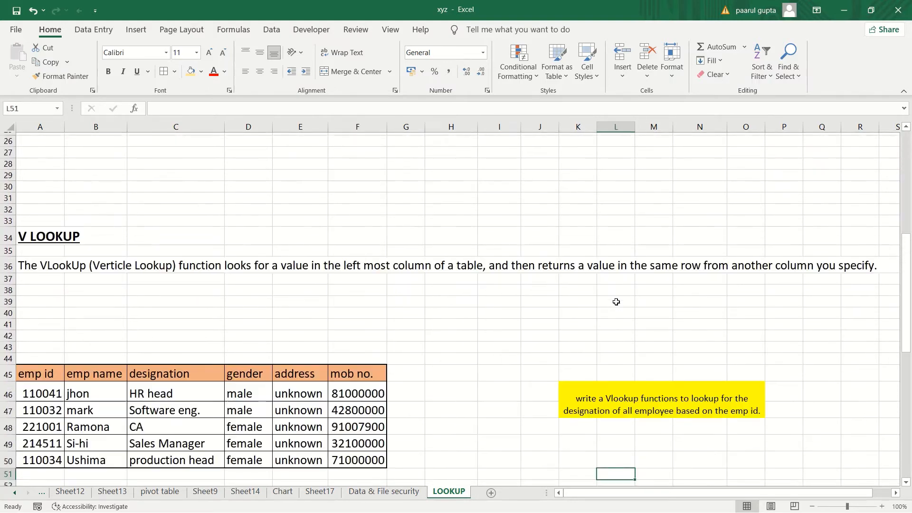
pyautogui.press('Down')
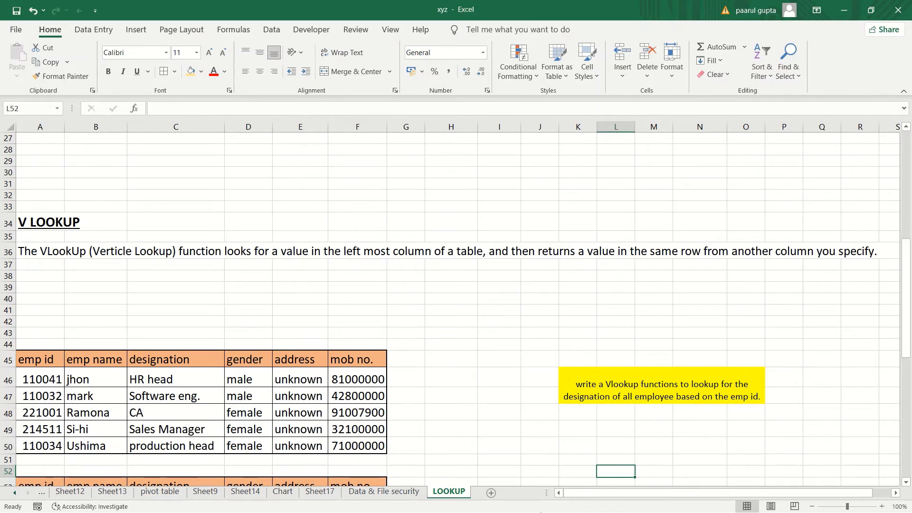
# - Switch to Chrome to view the bookshop and grocery store images, and return to the xyz workbook in Excel
pyautogui.click(843, 10)
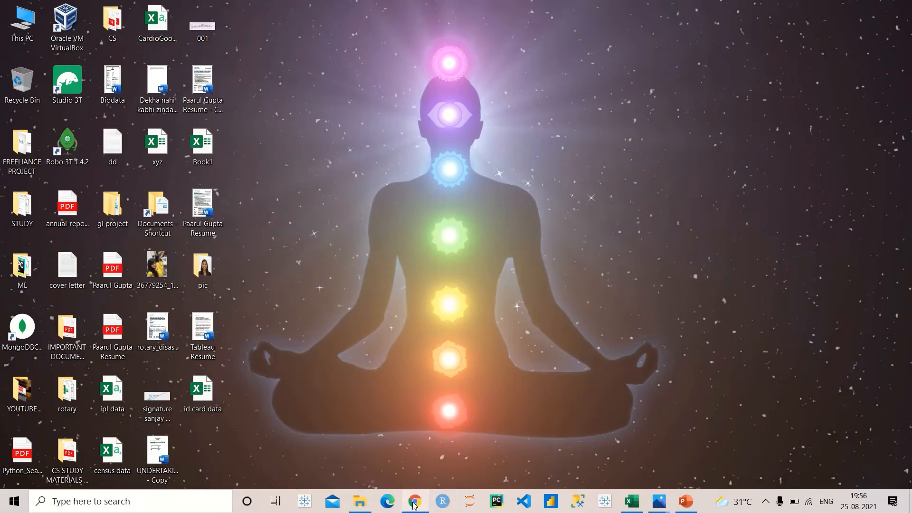
pyautogui.click(417, 500)
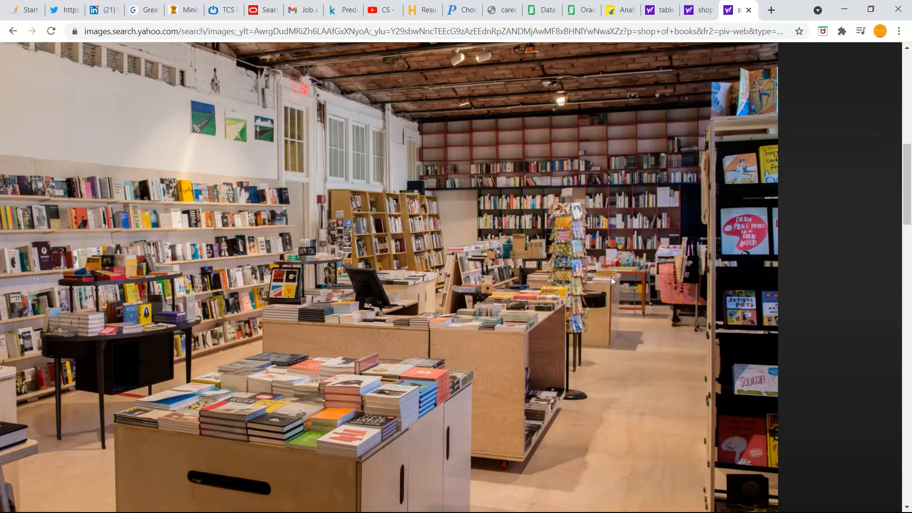
pyautogui.click(700, 12)
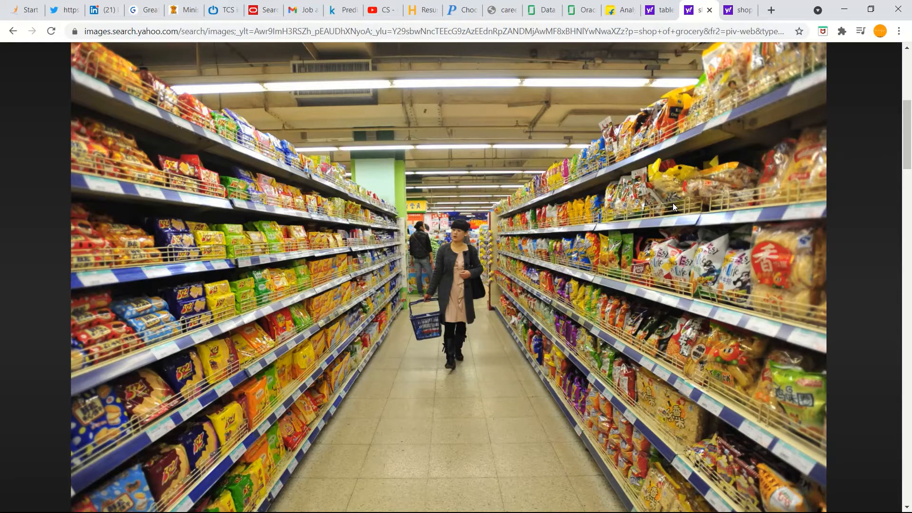
pyautogui.click(844, 9)
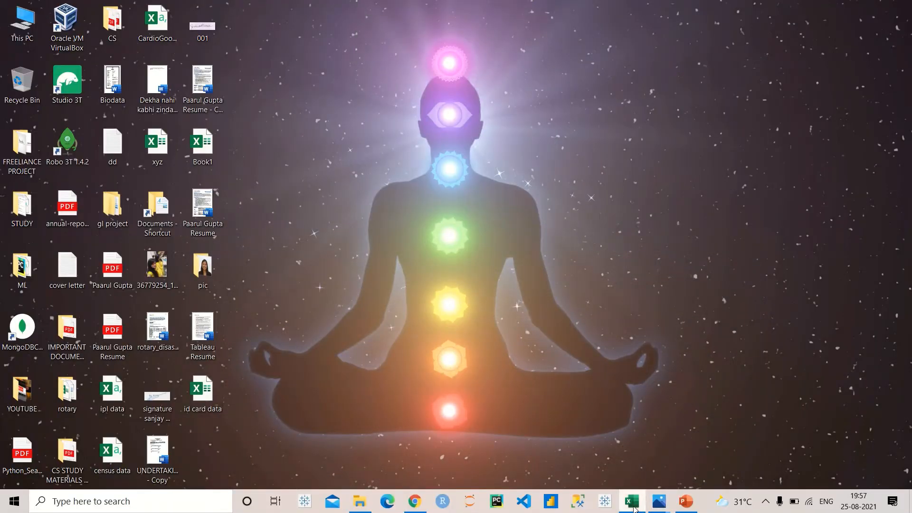
pyautogui.click(634, 505)
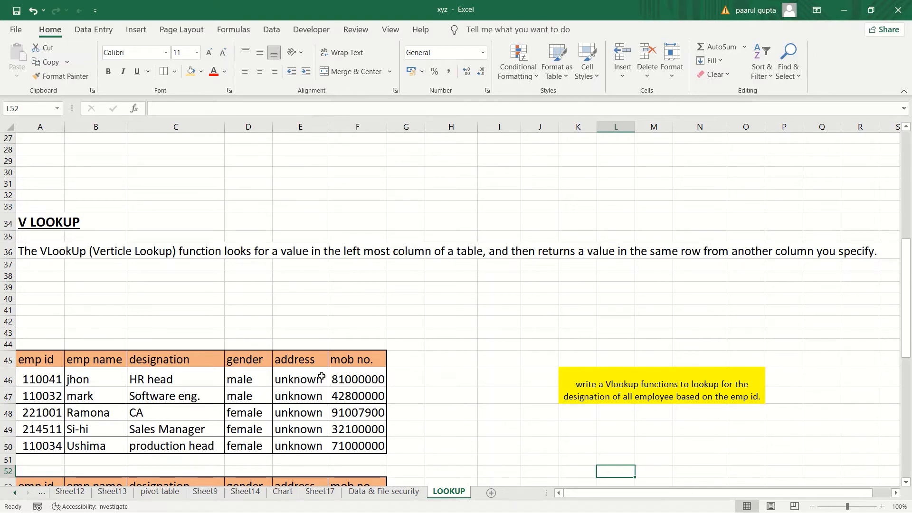
# - Examine the filled employee table and the blank table beneath it that lists only the emp ids
pyautogui.press('Down')
pyautogui.press('Down')
pyautogui.press('Down')
pyautogui.press('Down')
pyautogui.press('Down')
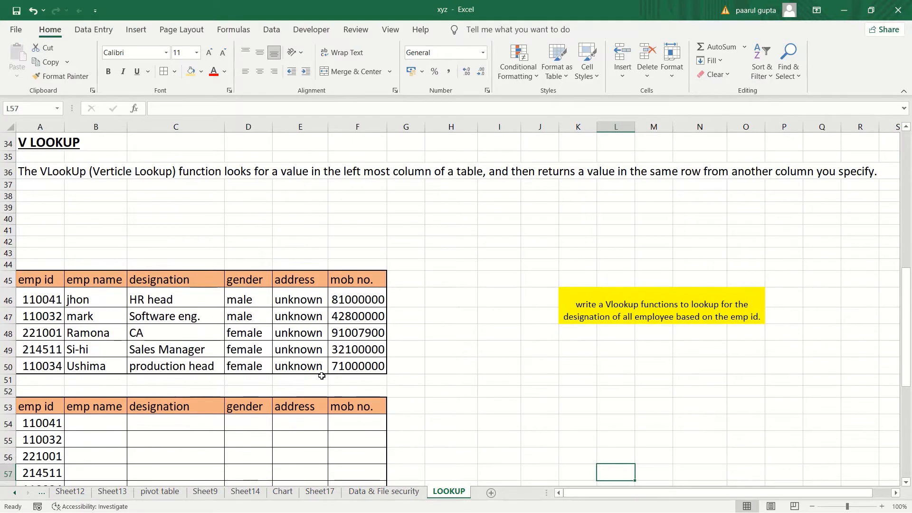
pyautogui.press('Down')
pyautogui.press('Down')
pyautogui.press('Down')
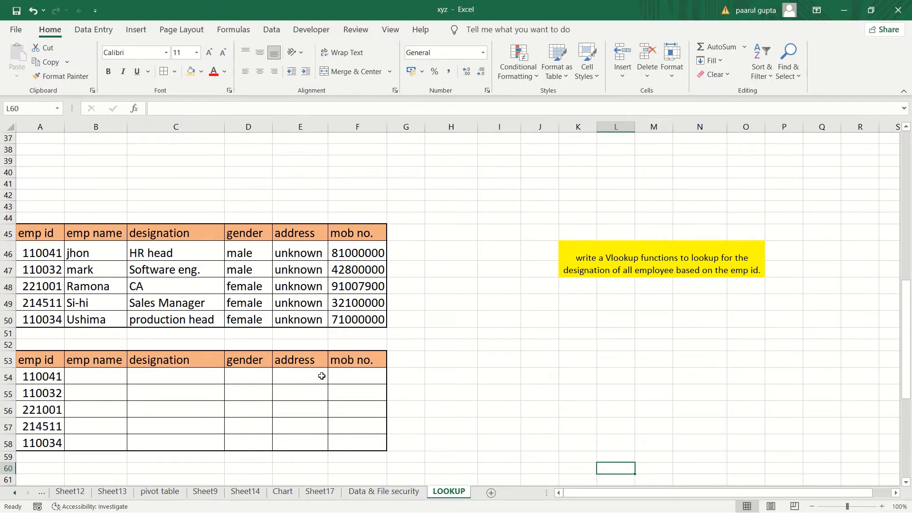
pyautogui.click(312, 314)
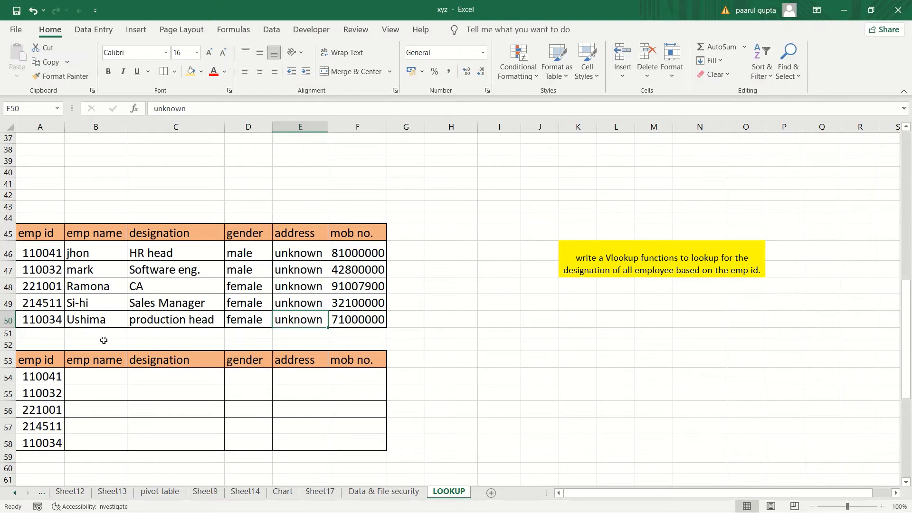
pyautogui.click(75, 378)
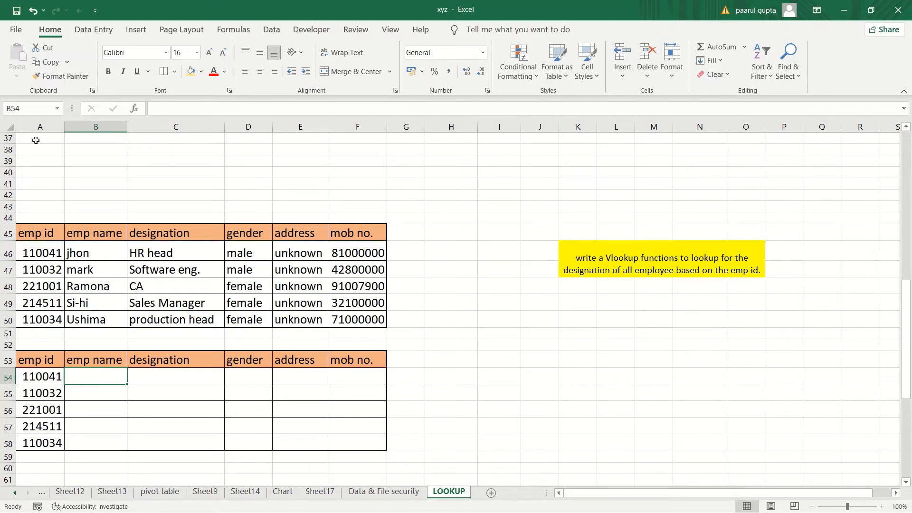
pyautogui.click(135, 109)
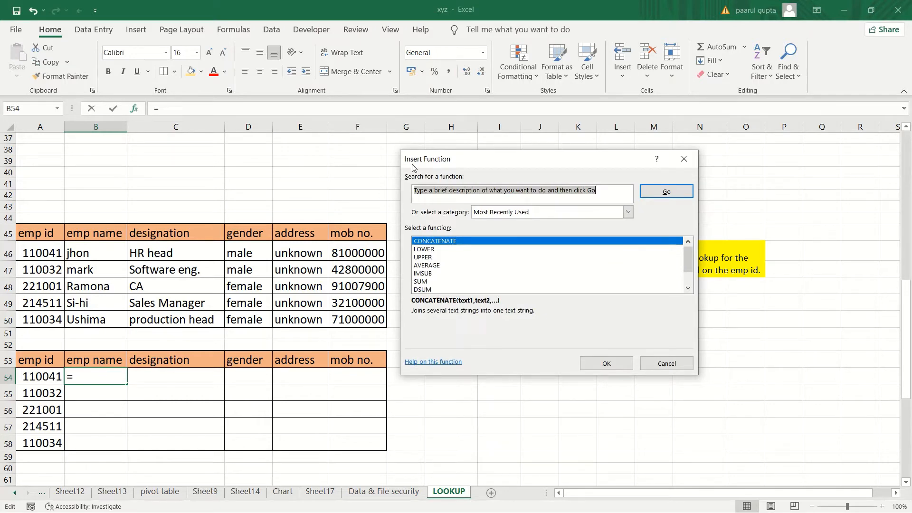
pyautogui.write('lookup')
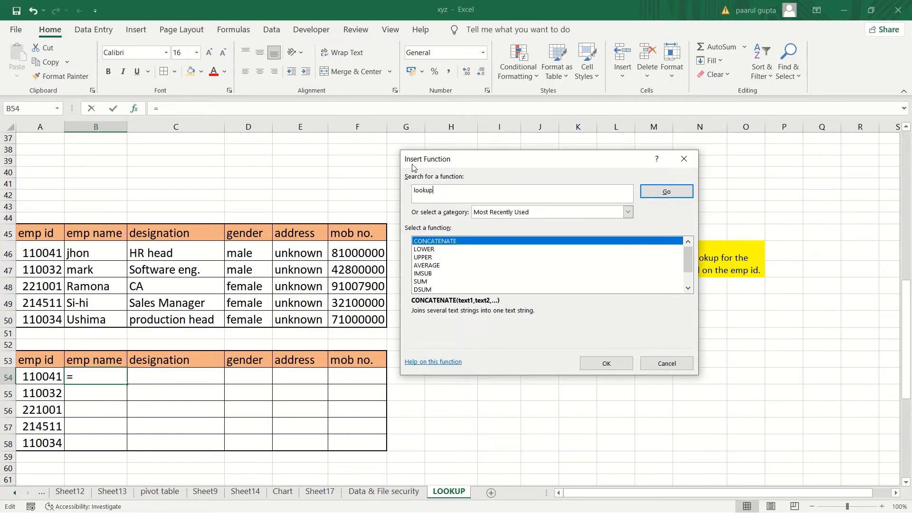
pyautogui.press('Return')
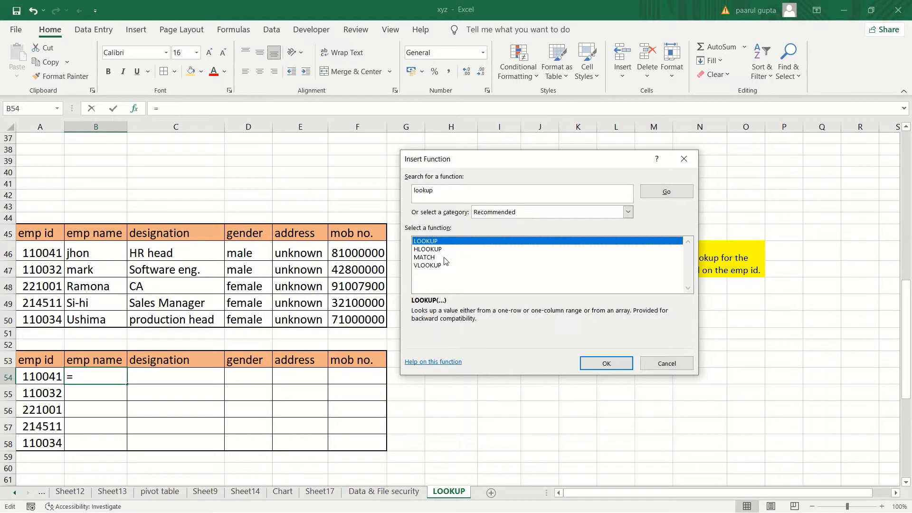
pyautogui.click(437, 268)
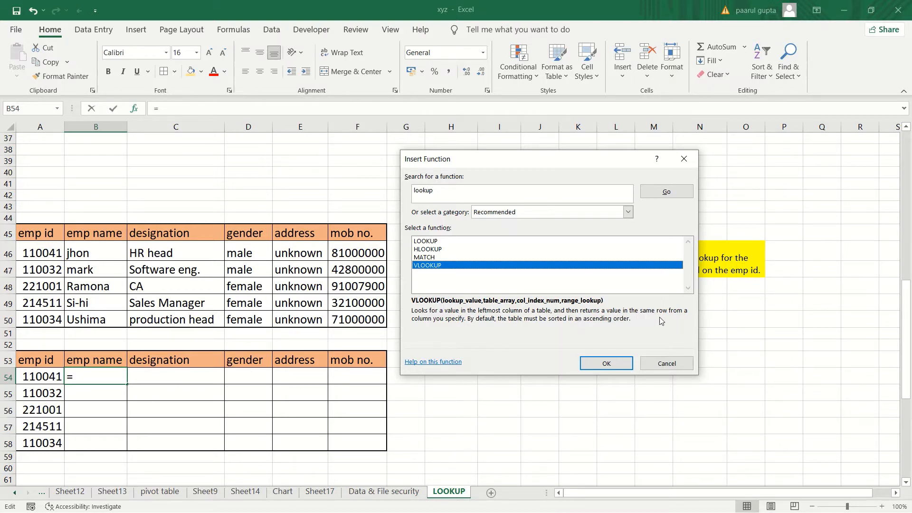
pyautogui.click(620, 366)
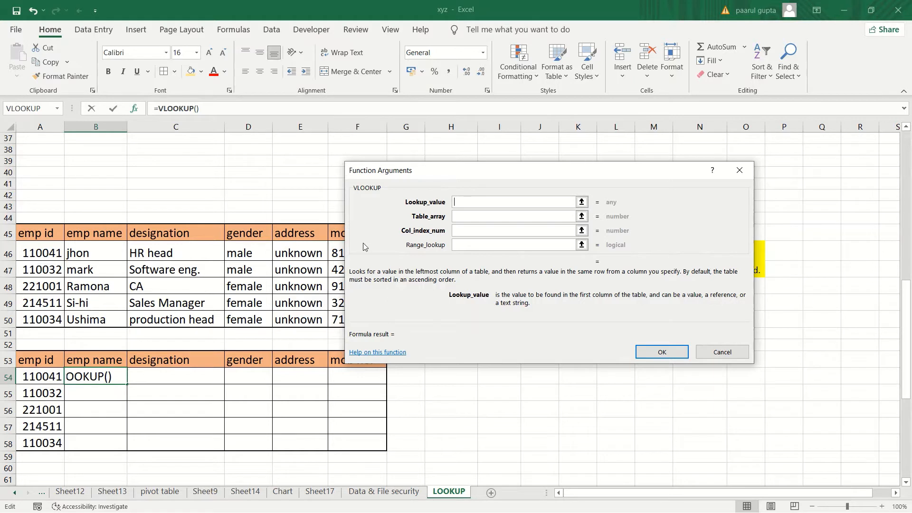
pyautogui.click(484, 217)
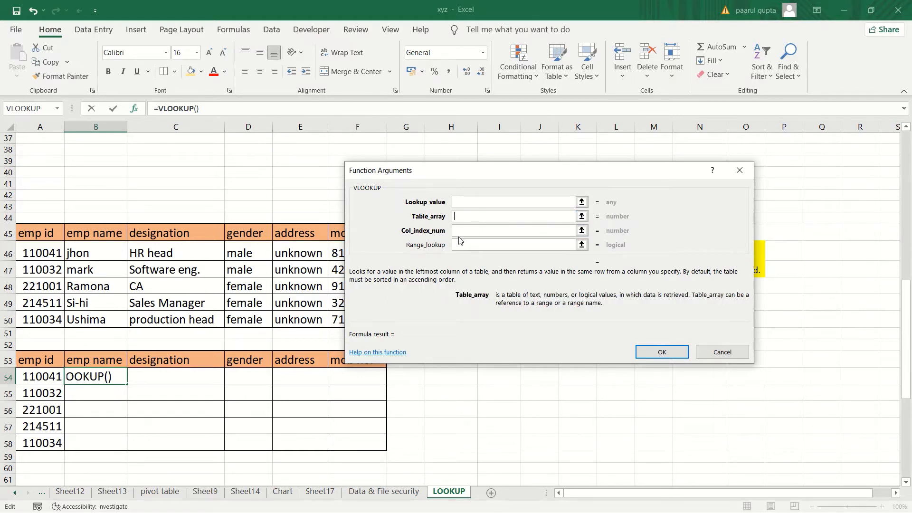
pyautogui.click(474, 233)
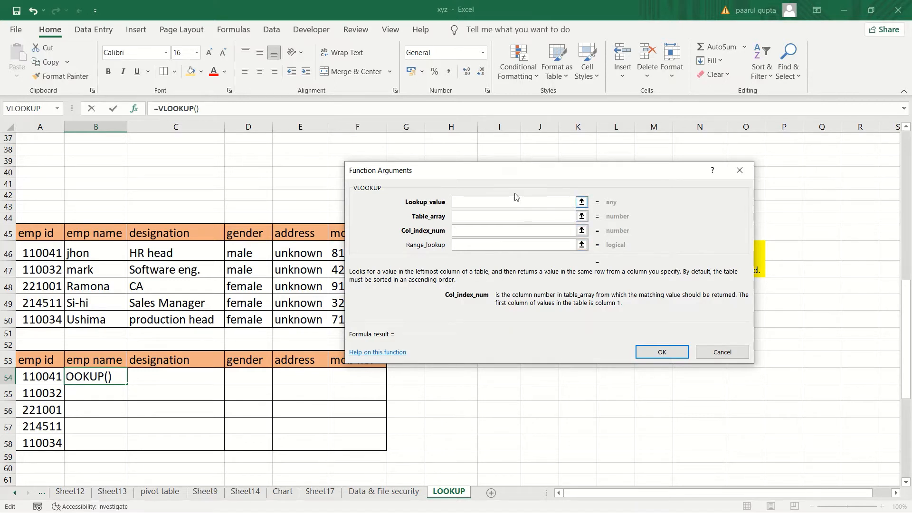
pyautogui.moveTo(484, 176); pyautogui.dragTo(544, 161)
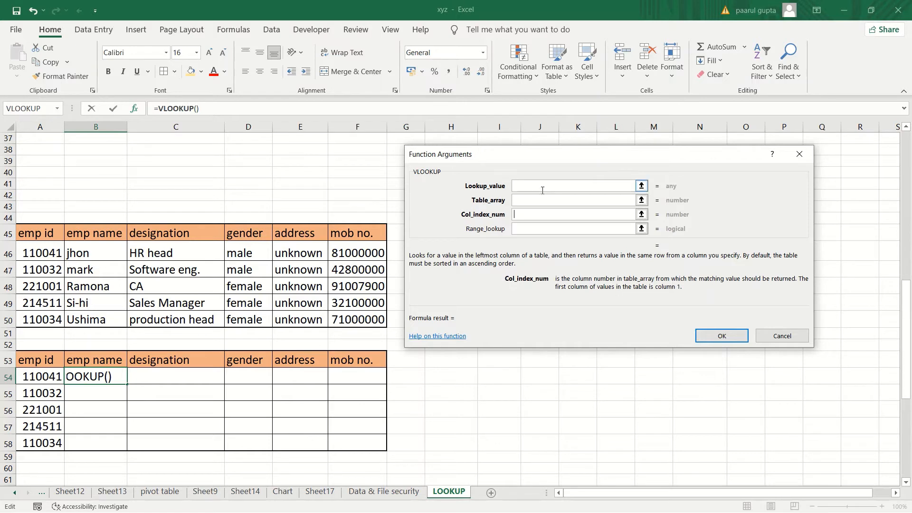
pyautogui.click(543, 187)
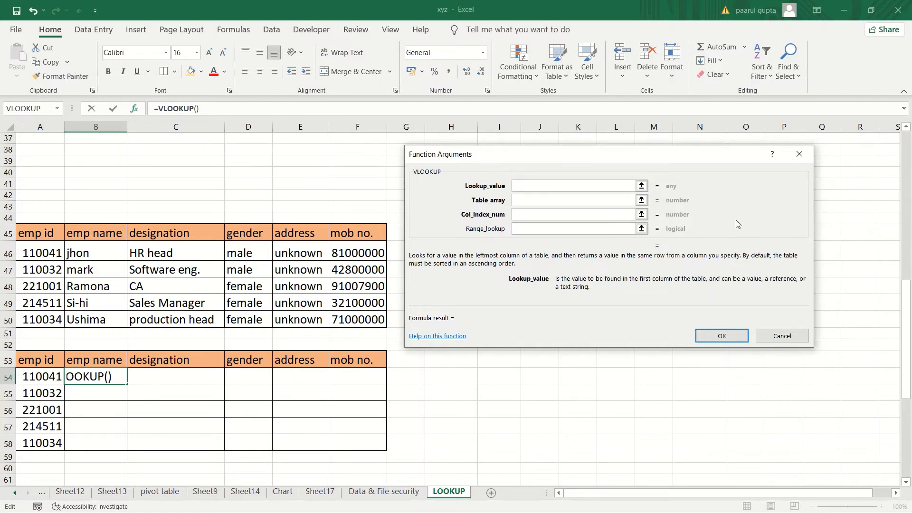
pyautogui.click(800, 154)
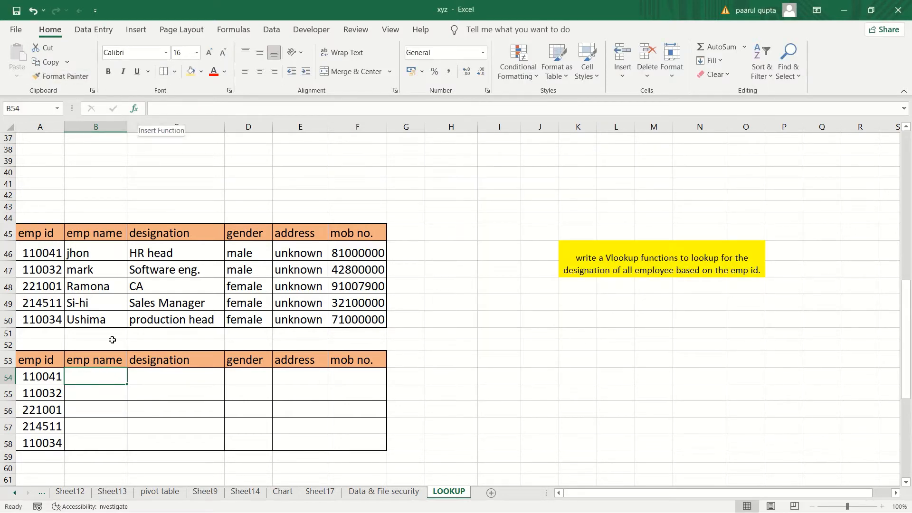
# - Insert a VLOOKUP function in cell B54 and set its lookup value to the emp id in A54
pyautogui.click(134, 109)
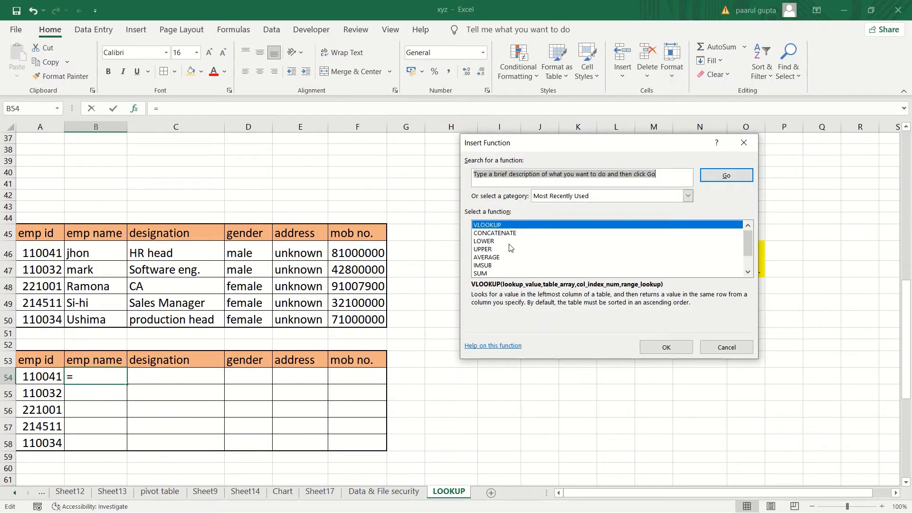
pyautogui.click(487, 227)
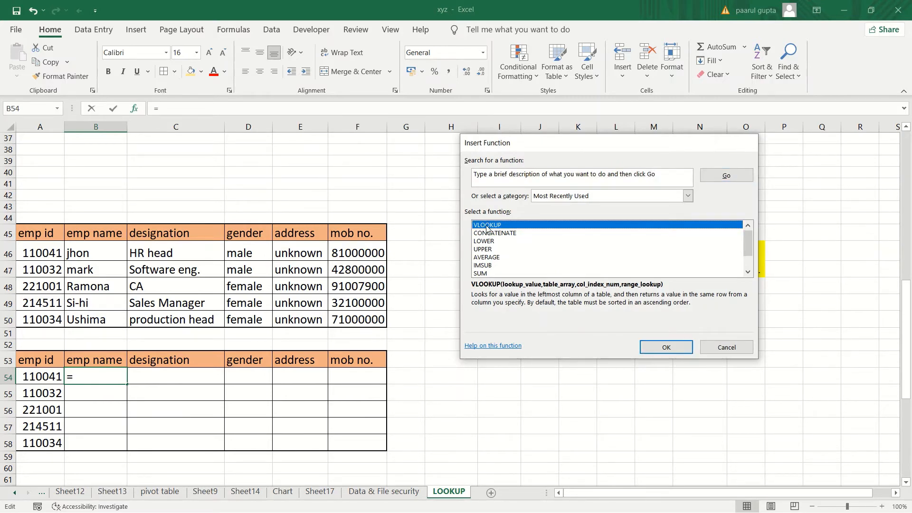
pyautogui.click(666, 347)
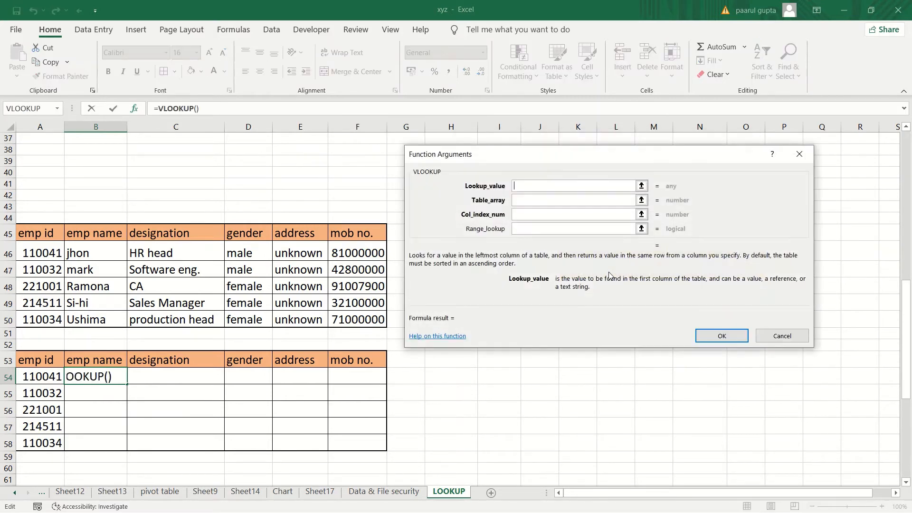
pyautogui.click(642, 186)
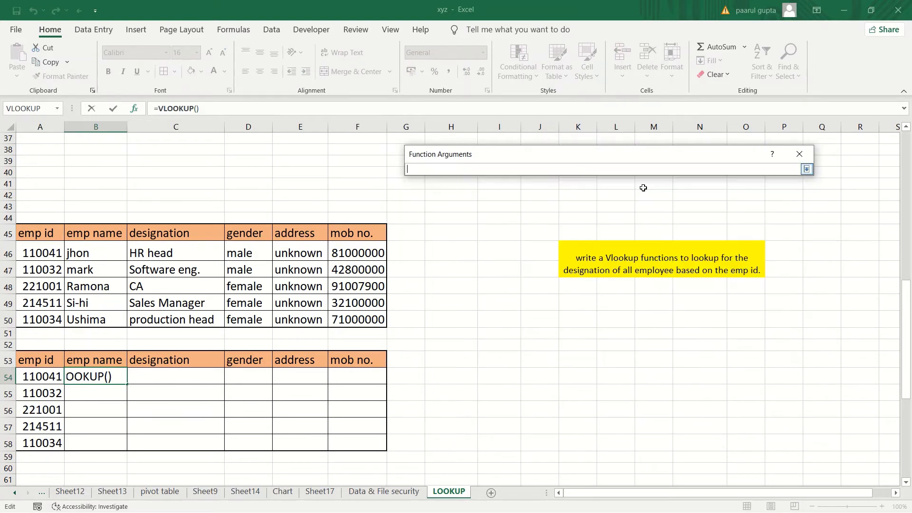
pyautogui.click(46, 378)
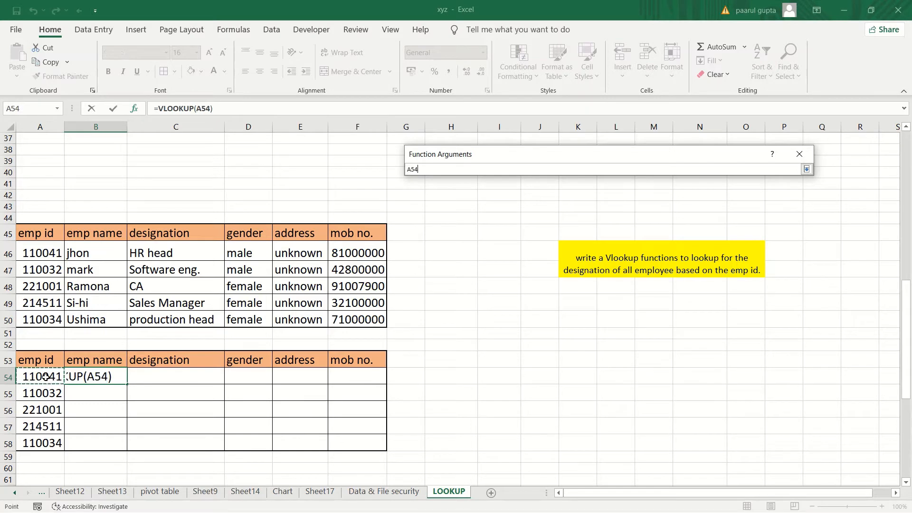
pyautogui.click(808, 169)
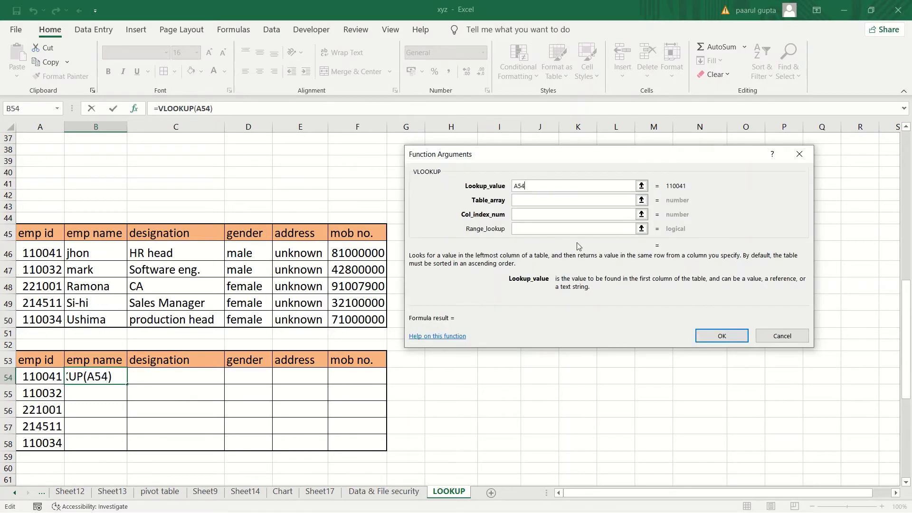
# - Set the VLOOKUP table array to the employee data range A46:F50
pyautogui.click(610, 205)
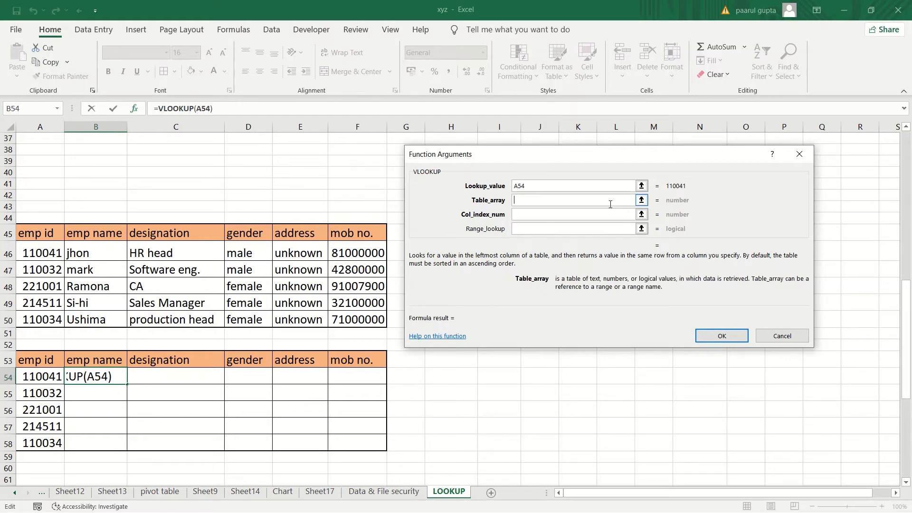
pyautogui.click(642, 200)
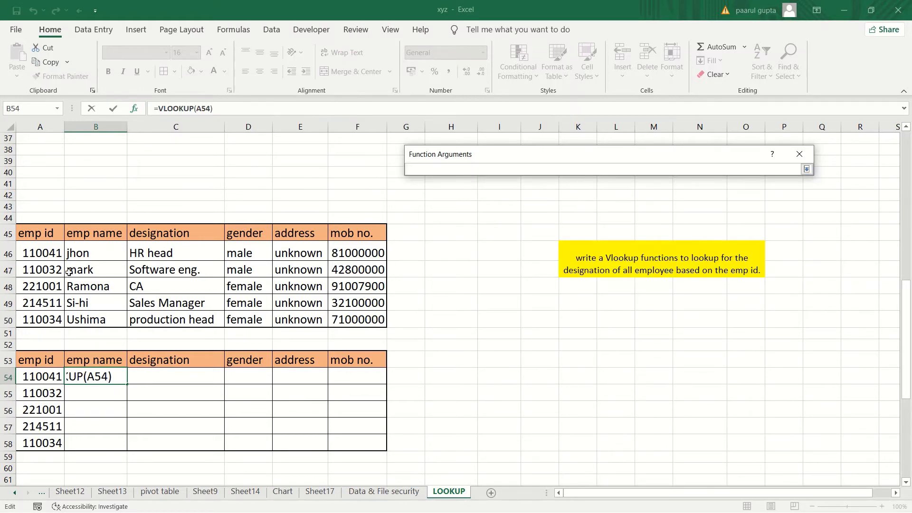
pyautogui.click(37, 253)
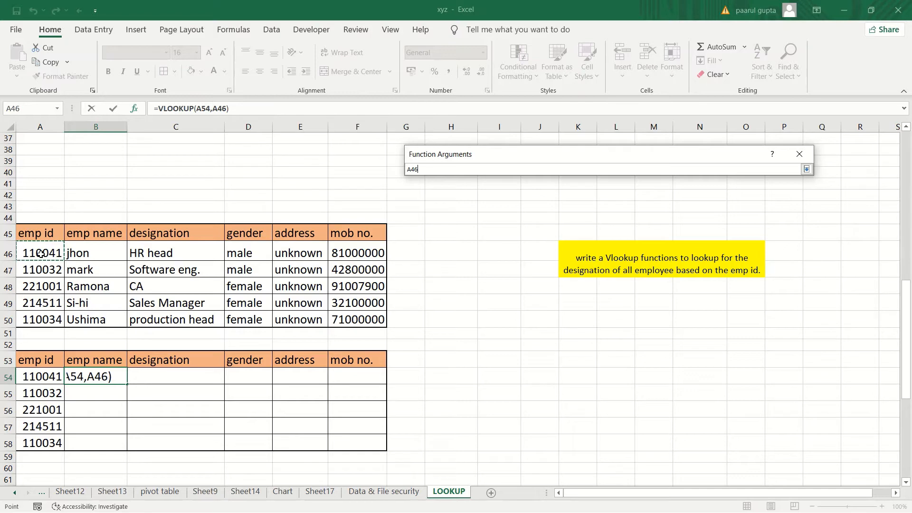
pyautogui.moveTo(55, 259); pyautogui.dragTo(346, 323)
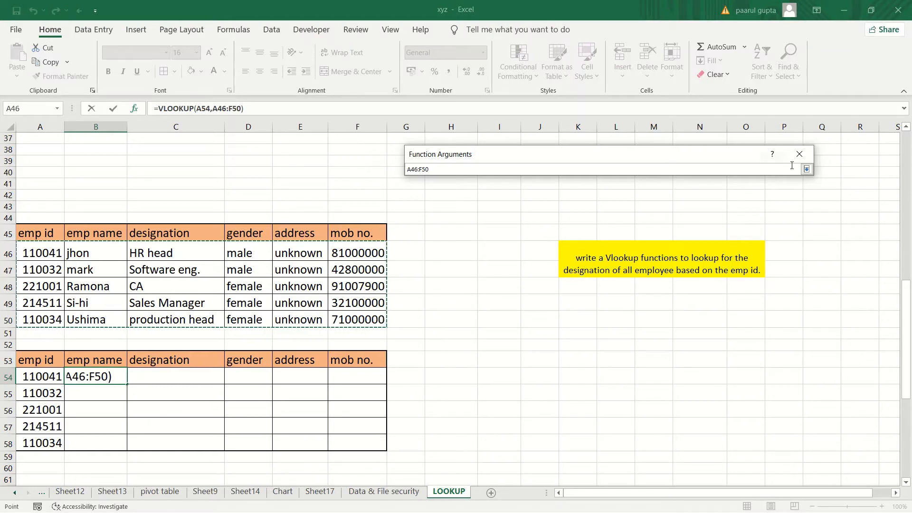
pyautogui.click(806, 169)
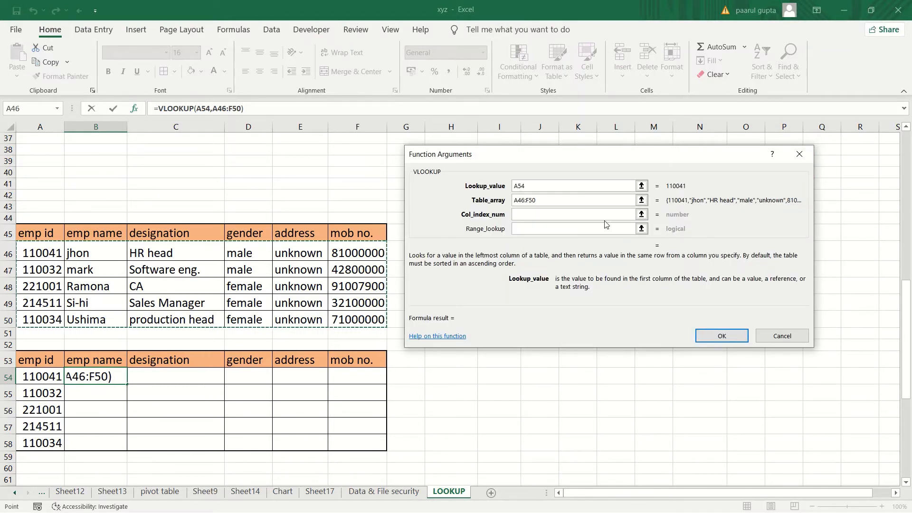
# - Set the VLOOKUP column index to 2 and range lookup to 0, completing the emp name formula in B54
pyautogui.click(641, 215)
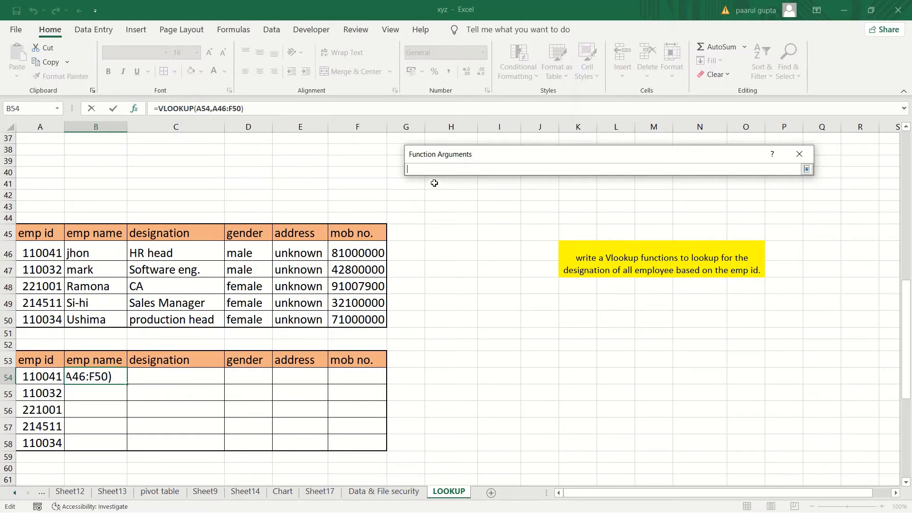
pyautogui.write('2')
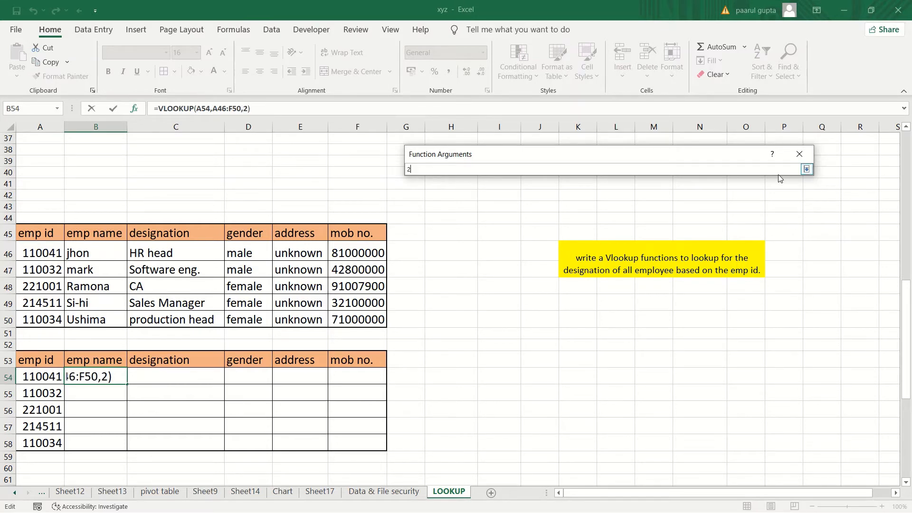
pyautogui.click(806, 169)
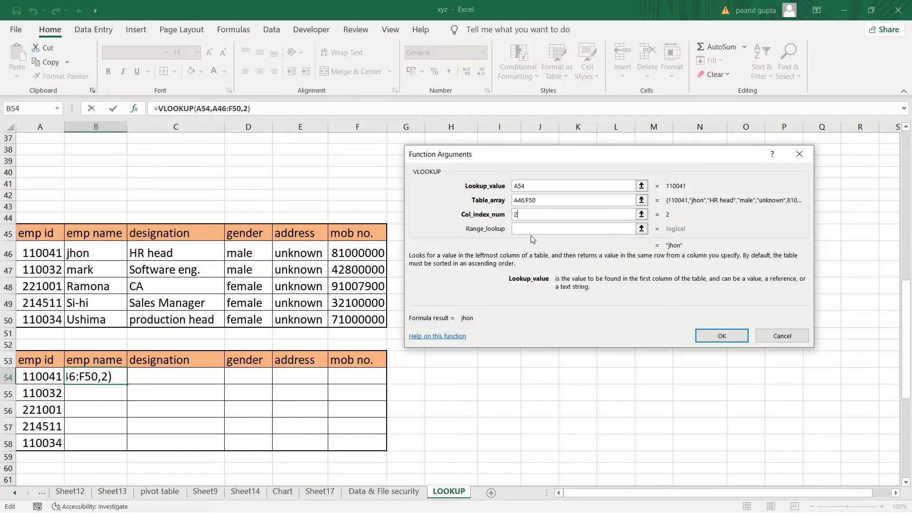
pyautogui.click(526, 230)
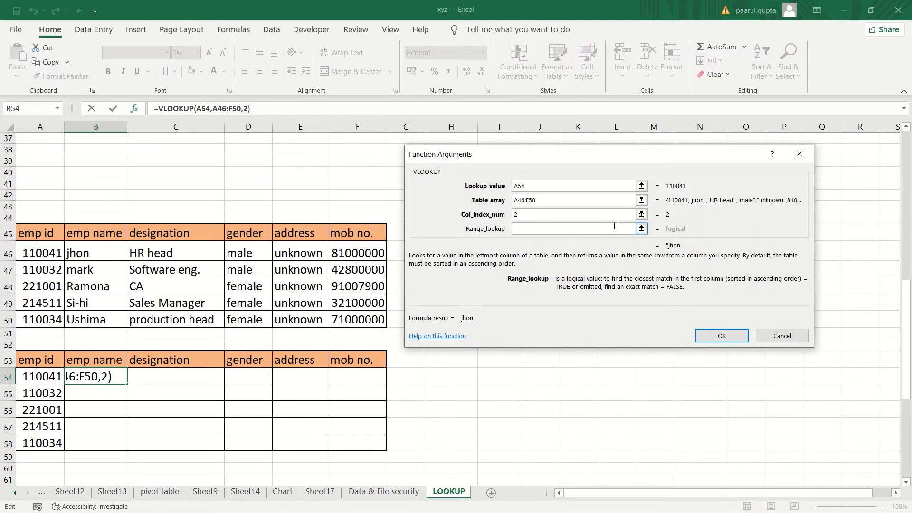
pyautogui.write('0')
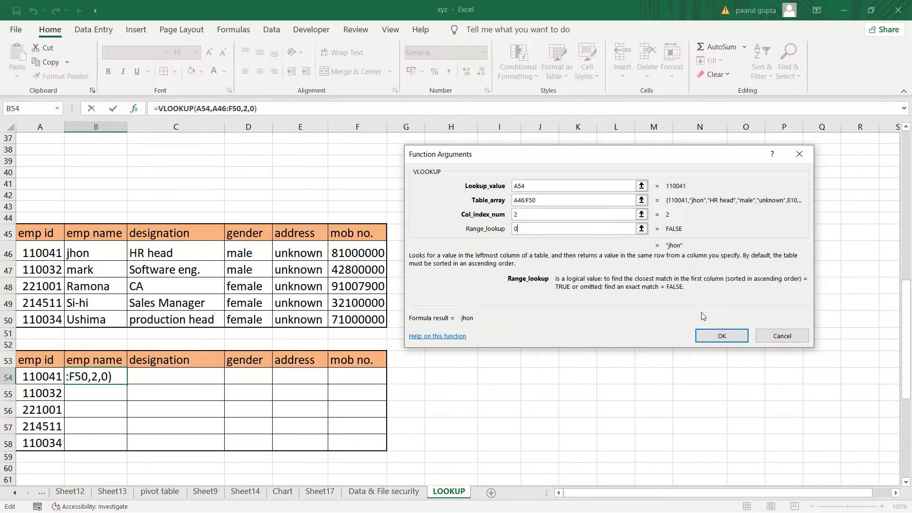
pyautogui.click(703, 332)
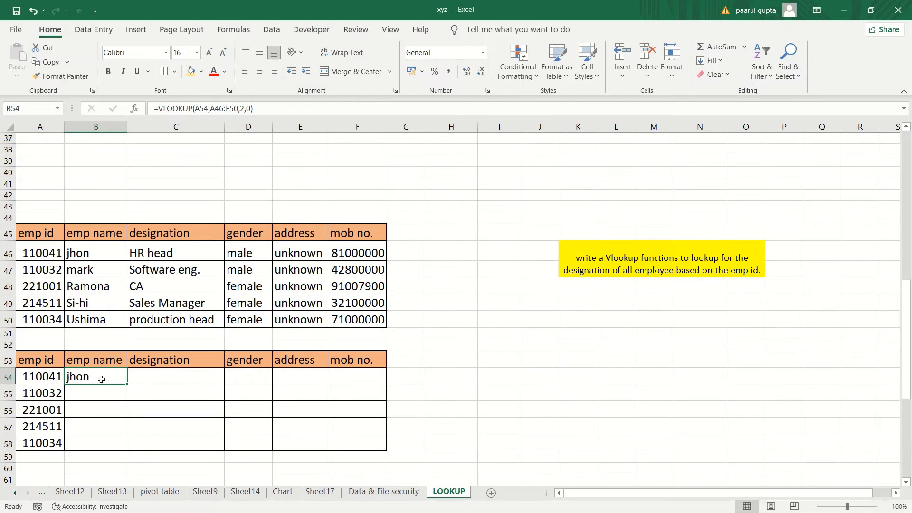
# - Sort the emp ids in A54:A58 from smallest to largest, expanding the selection to the adjacent columns
pyautogui.click(53, 377)
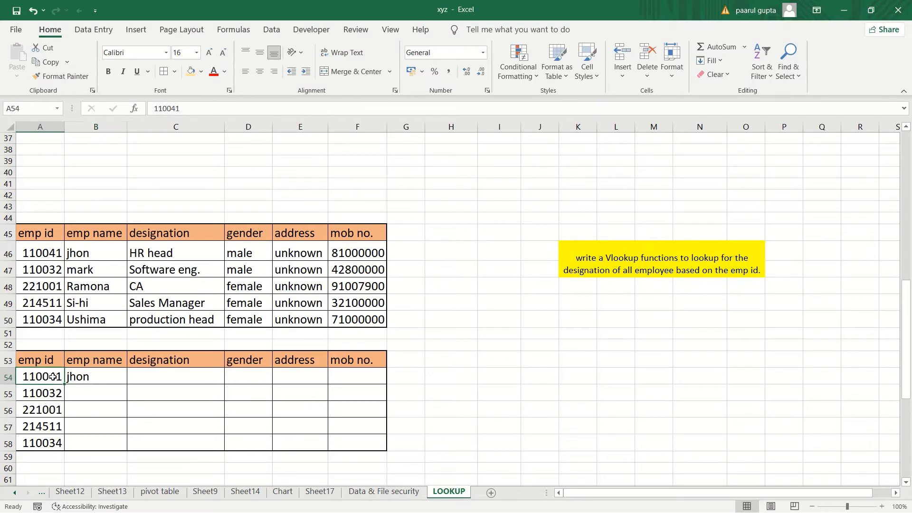
pyautogui.moveTo(53, 376); pyautogui.dragTo(57, 440)
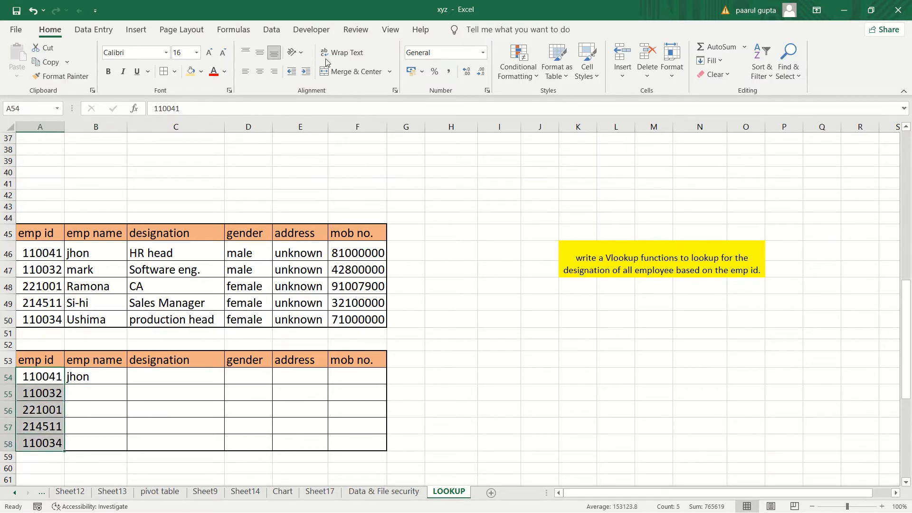
pyautogui.click(771, 75)
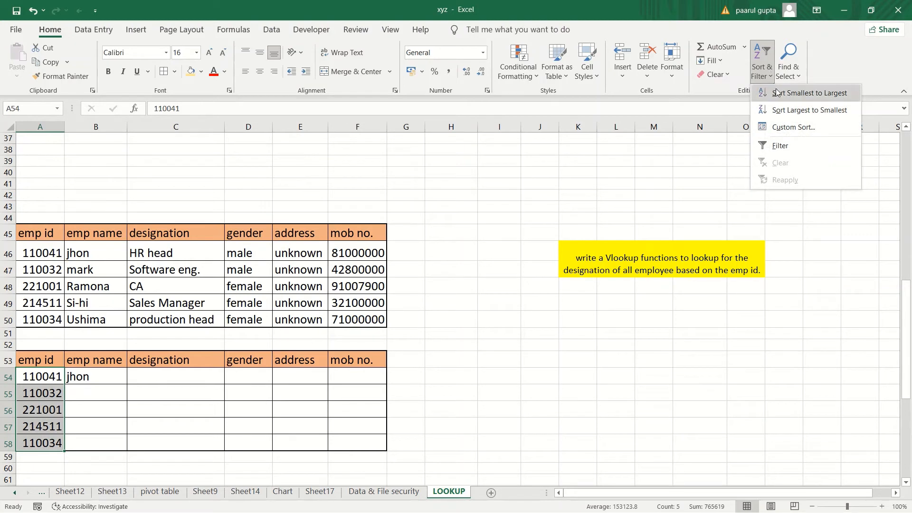
pyautogui.click(777, 93)
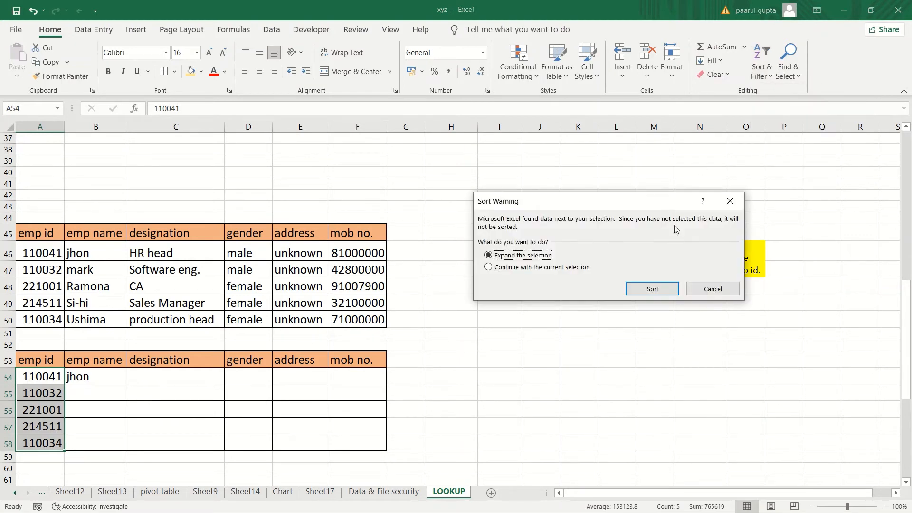
pyautogui.click(668, 293)
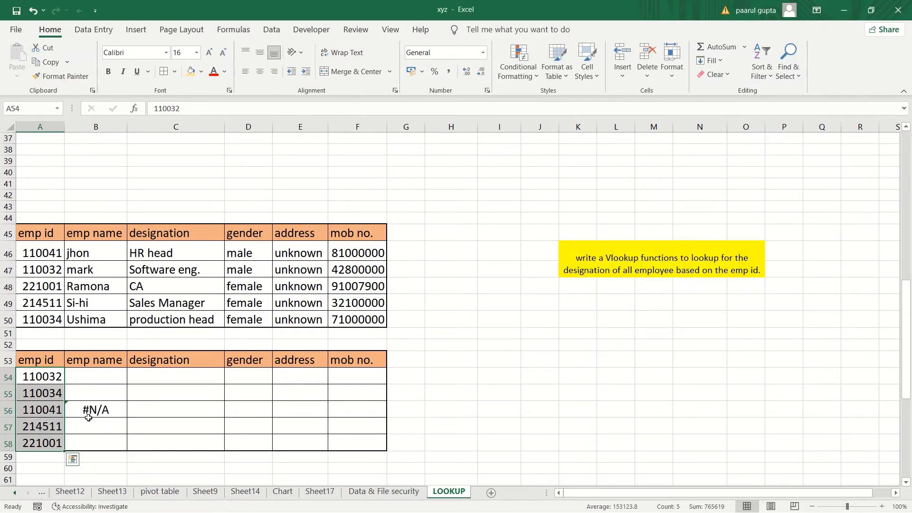
# - Inspect the VLOOKUP formula that the sort moved to B56 and clear it from the cell
pyautogui.click(119, 414)
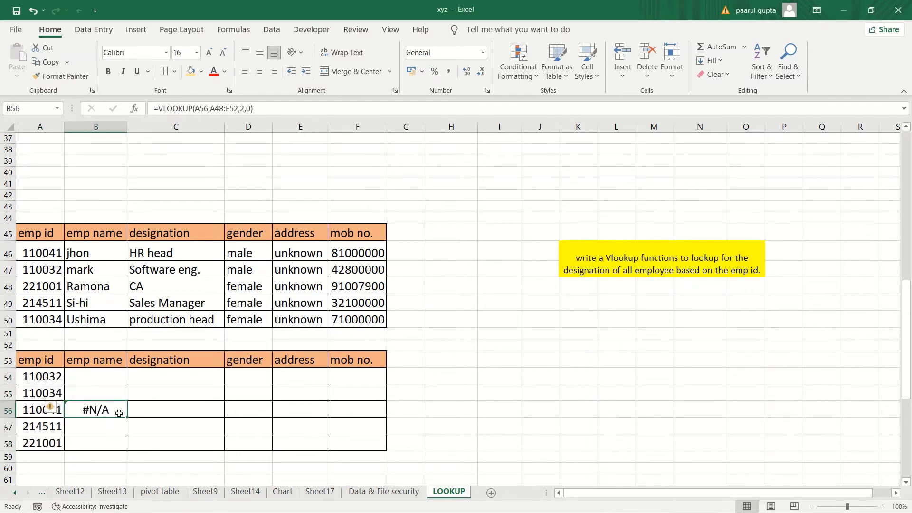
pyautogui.click(195, 415)
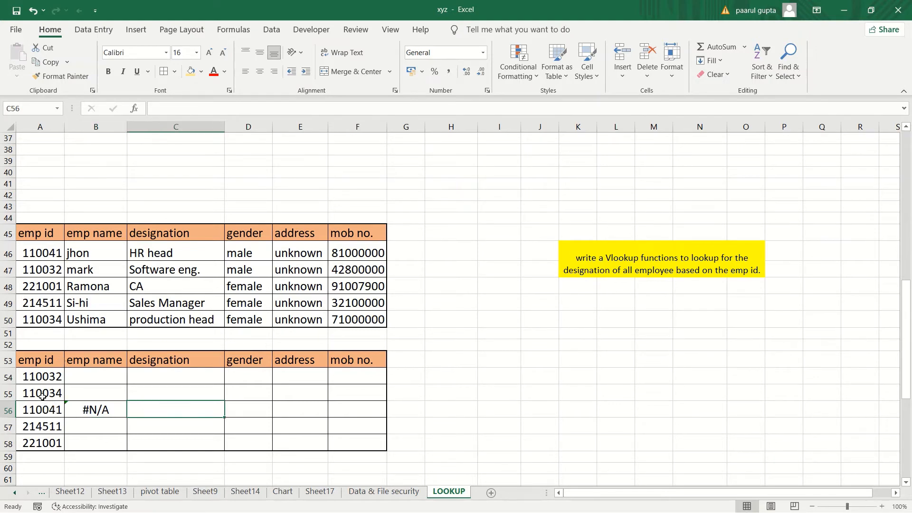
pyautogui.click(108, 409)
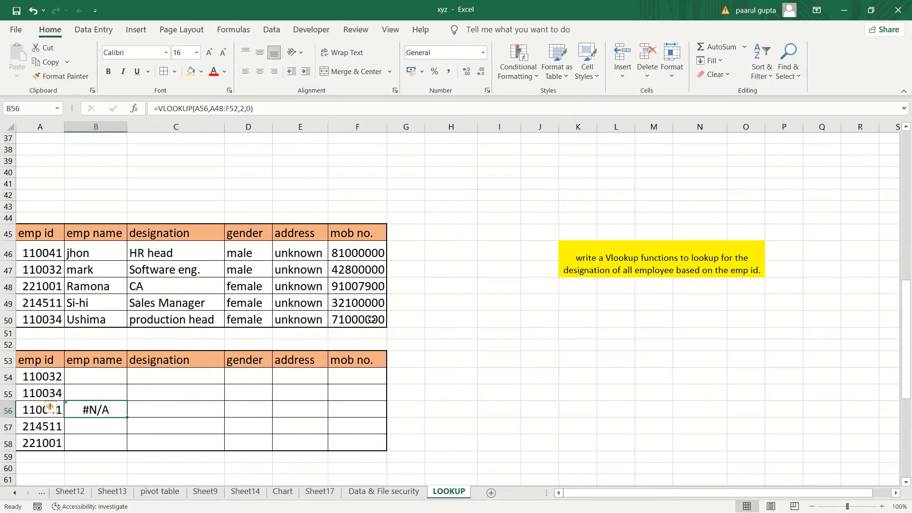
pyautogui.click(364, 343)
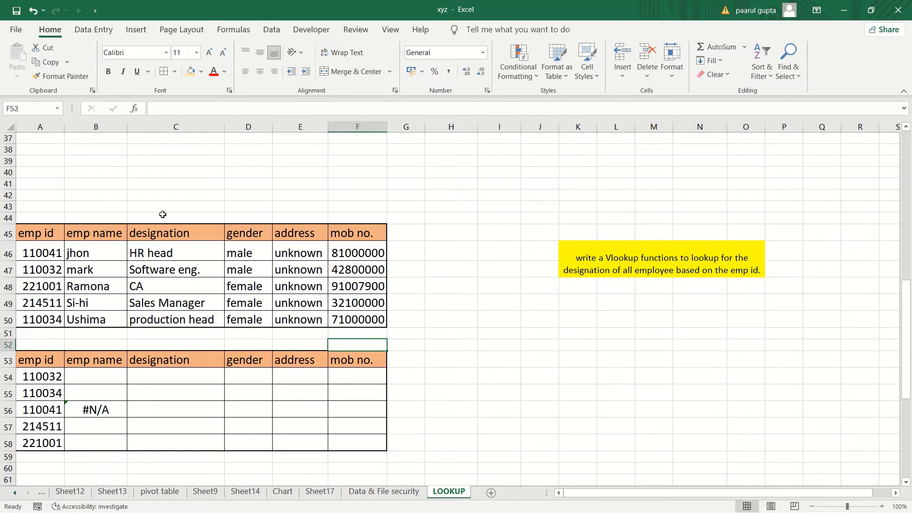
pyautogui.click(81, 414)
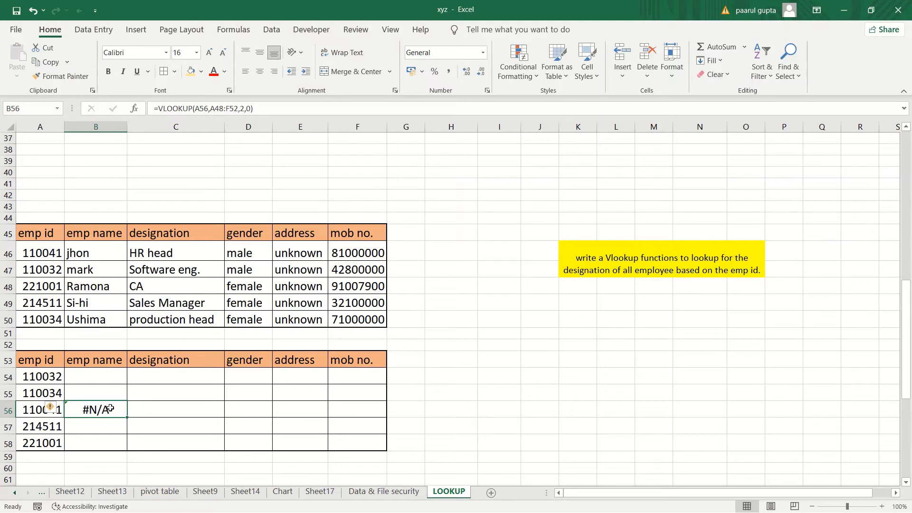
pyautogui.press('BackSpace')
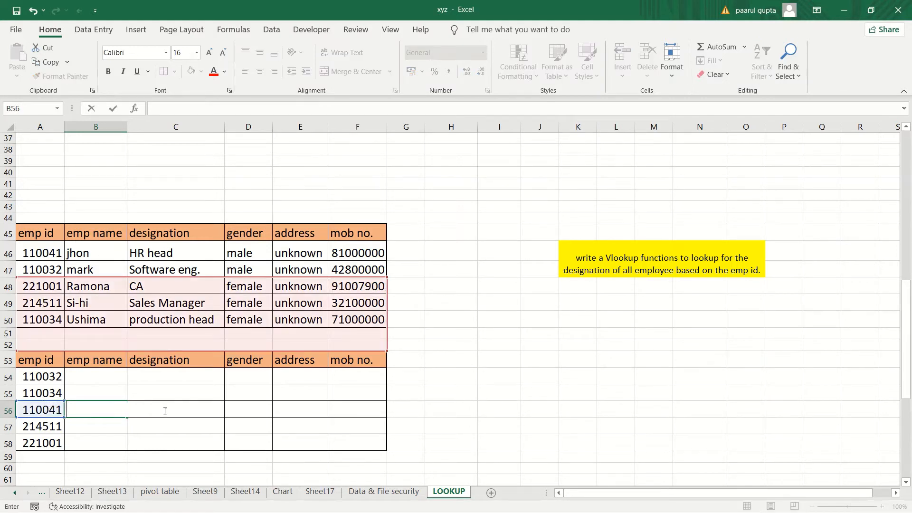
# - Start a VLOOKUP formula in B54 with A54 as the lookup value and A46:F50 as the table array
pyautogui.click(80, 376)
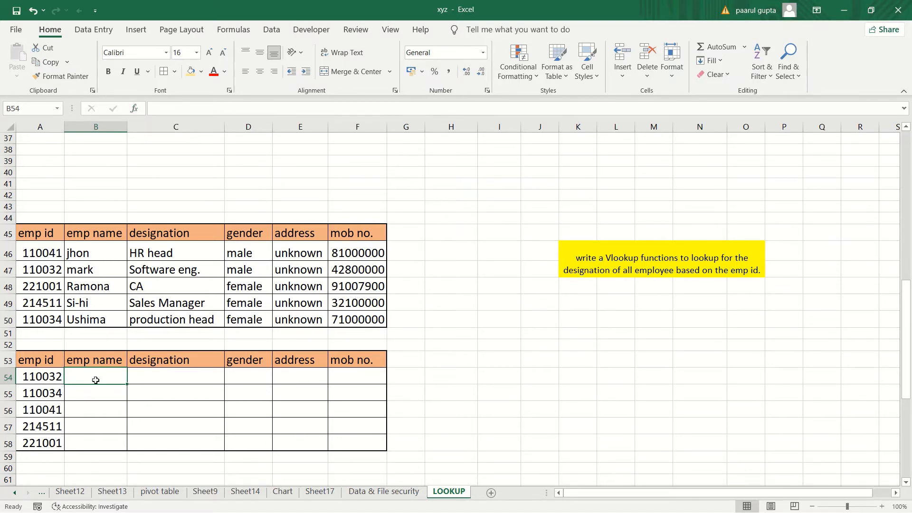
pyautogui.write('=v')
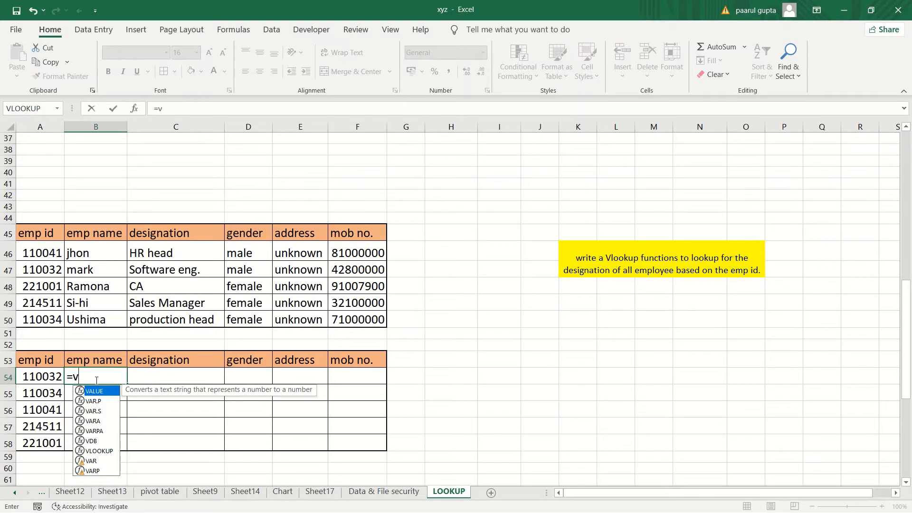
pyautogui.click(96, 451)
pyautogui.doubleClick(96, 451)
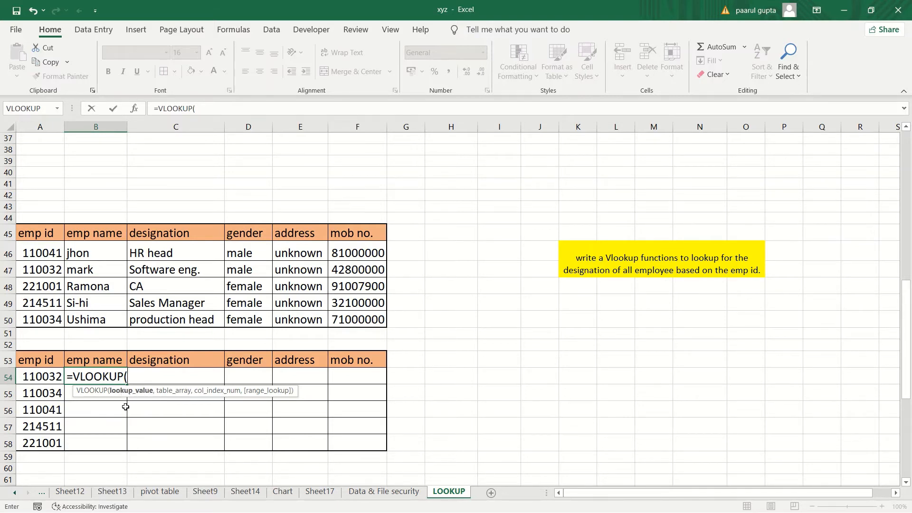
pyautogui.click(49, 377)
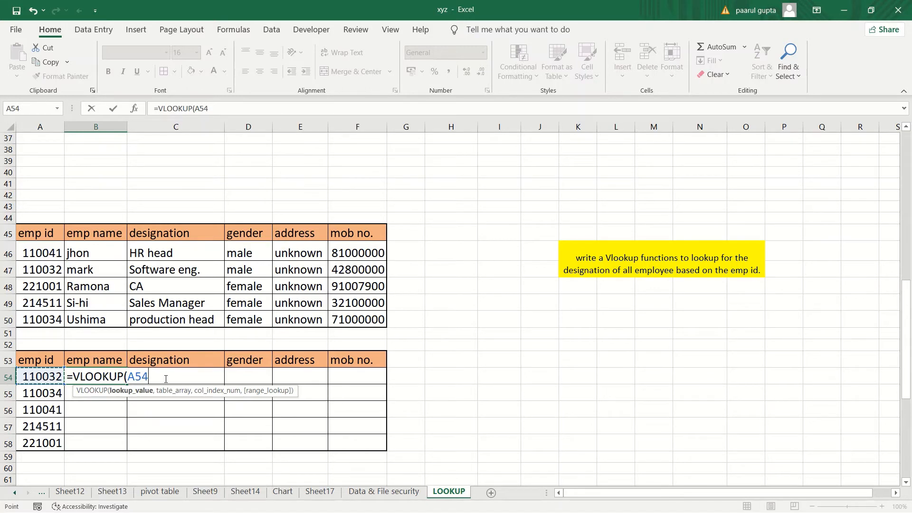
pyautogui.write(',')
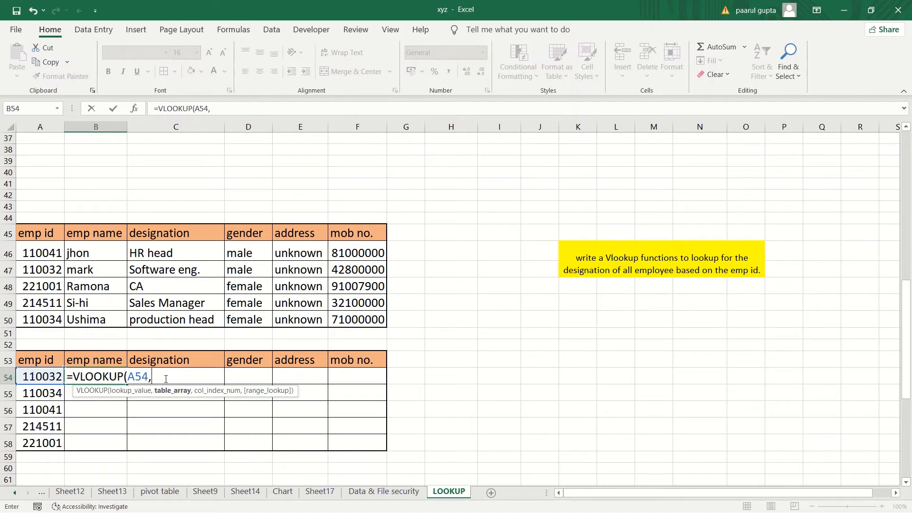
pyautogui.press('BackSpace')
pyautogui.write(',')
pyautogui.moveTo(42, 251); pyautogui.dragTo(354, 315)
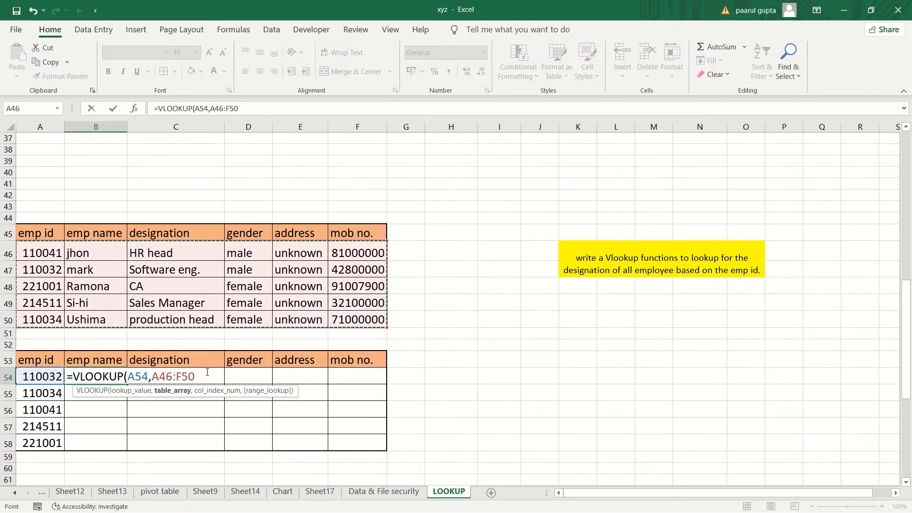
# - Complete the B54 formula with column index 3 and exact match 0
pyautogui.write(',')
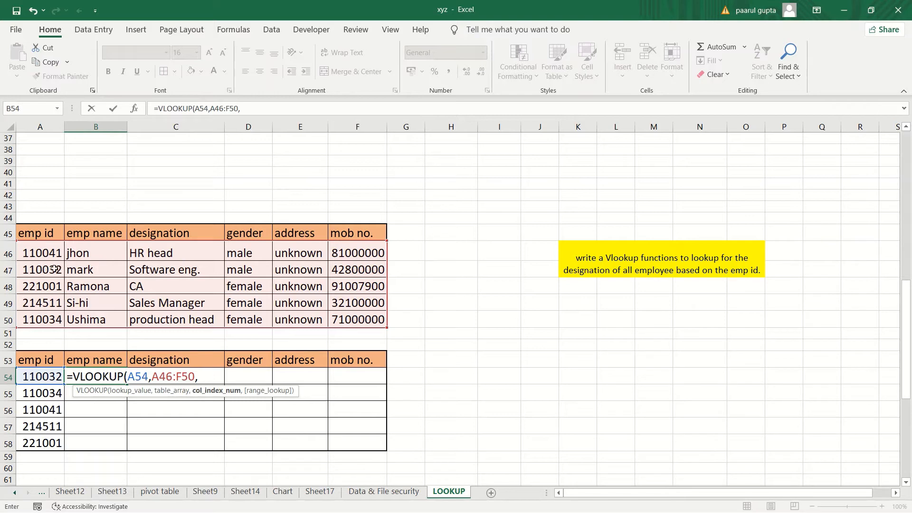
pyautogui.write('3,')
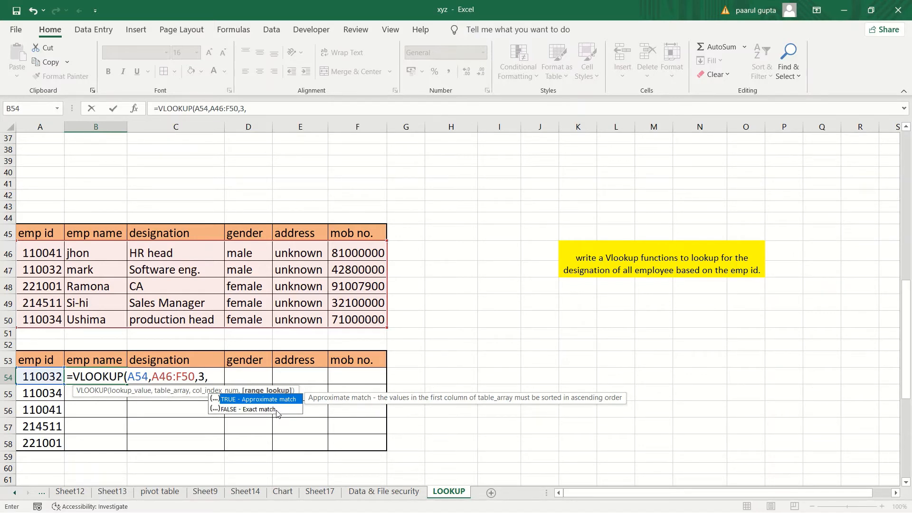
pyautogui.write('0)')
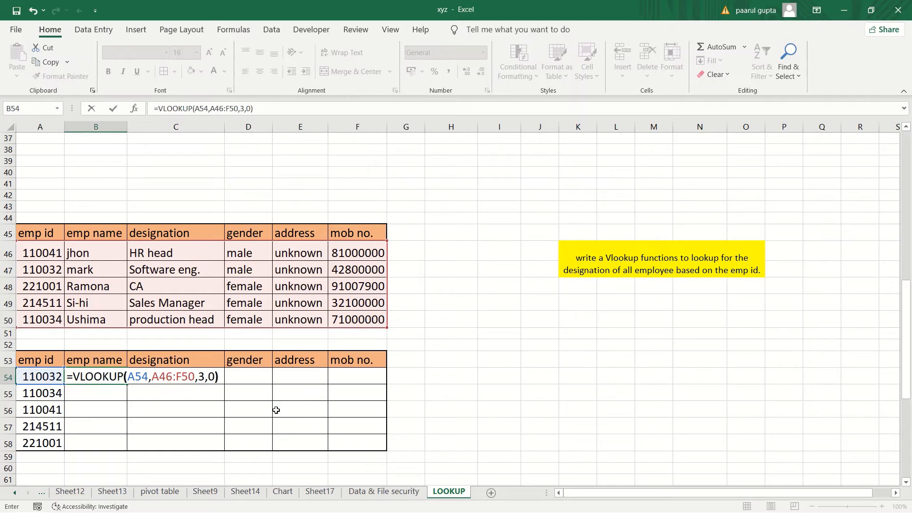
pyautogui.press('Return')
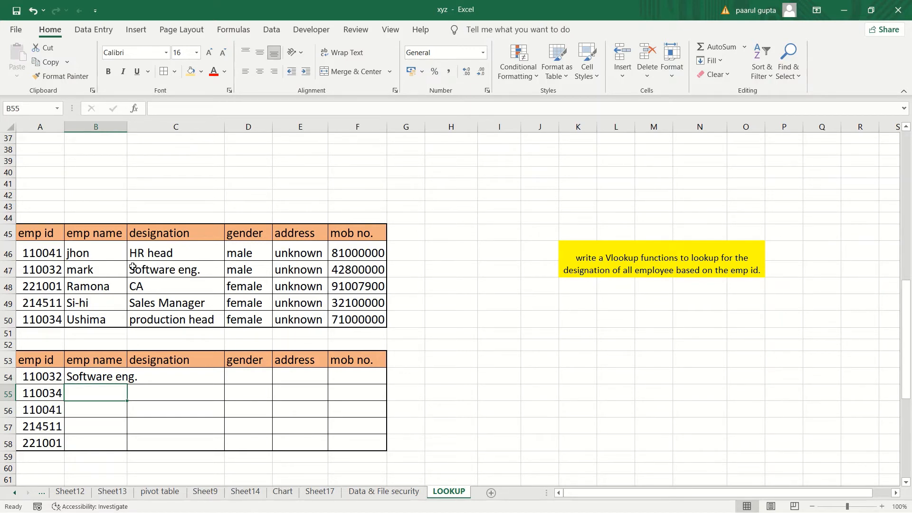
# - Change the column index in B54's VLOOKUP formula to 2 so that it returns the emp name
pyautogui.click(93, 379)
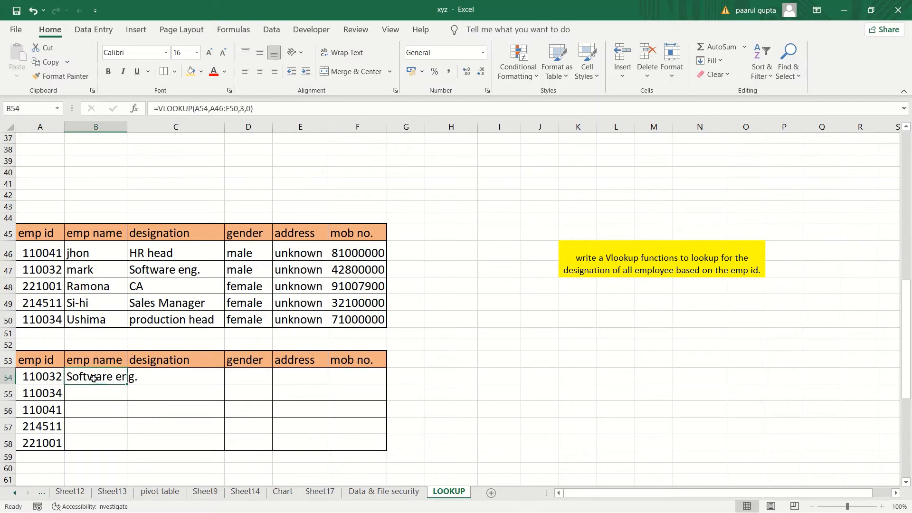
pyautogui.click(244, 109)
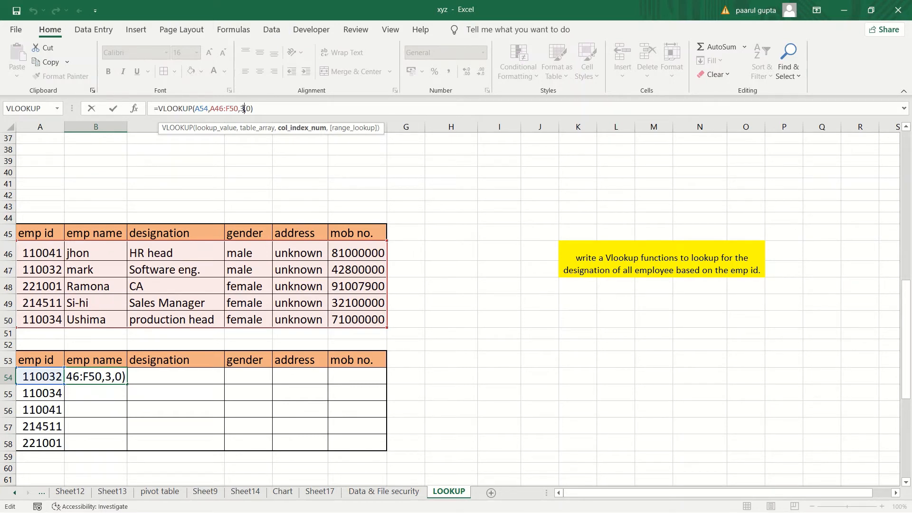
pyautogui.press('BackSpace')
pyautogui.write('2')
pyautogui.press('Return')
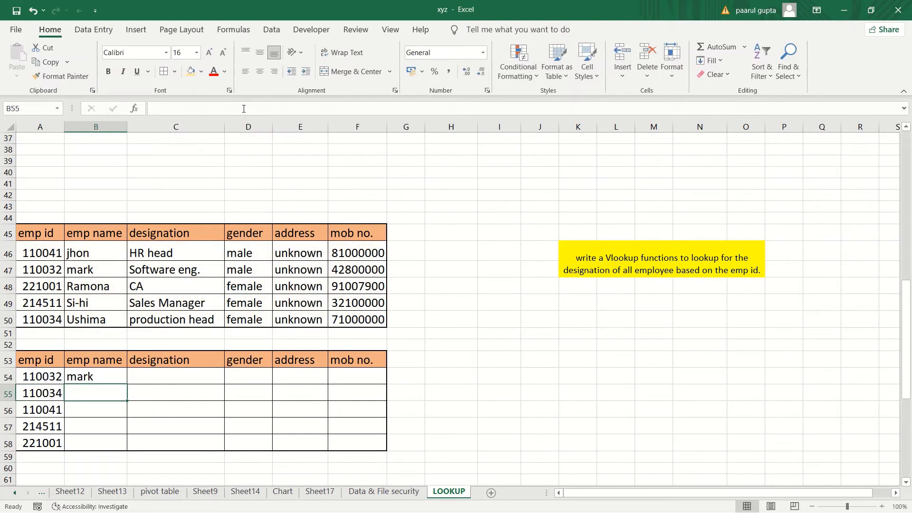
# - Try to fill the B54 formula with its relative table range down to B58, and undo the fill
pyautogui.click(105, 376)
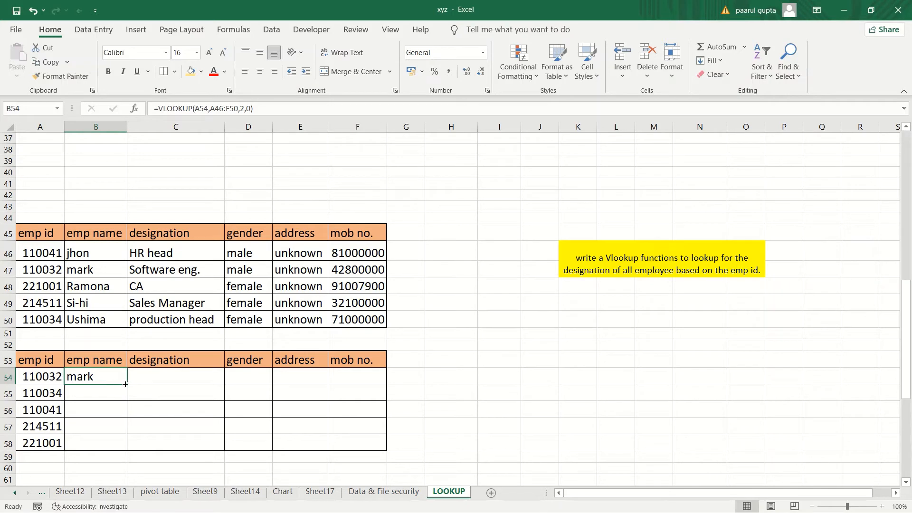
pyautogui.moveTo(127, 385); pyautogui.dragTo(126, 450)
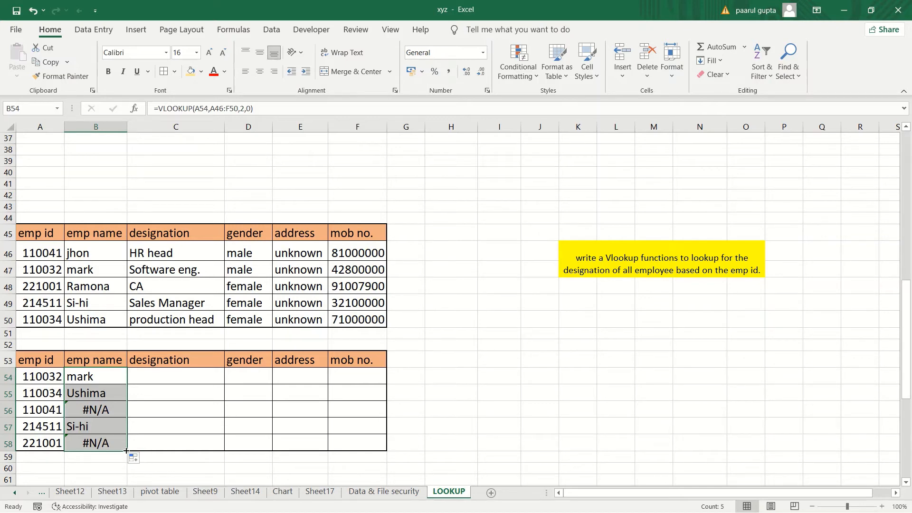
pyautogui.moveTo(126, 449); pyautogui.dragTo(126, 451)
pyautogui.hotkey('ctrl', 'z')
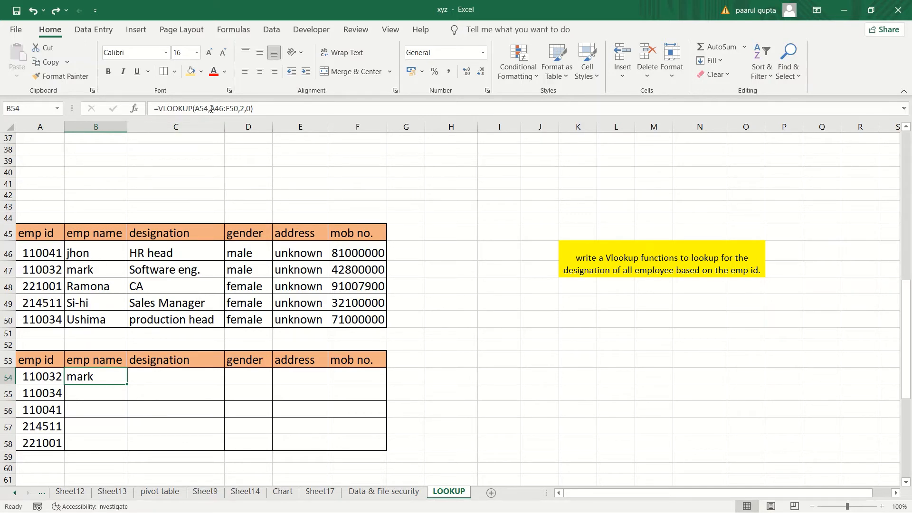
# - Lock the table range in B54's VLOOKUP formula as $A$46:$F$50 and fill the formula down to B58
pyautogui.moveTo(210, 109); pyautogui.dragTo(239, 109)
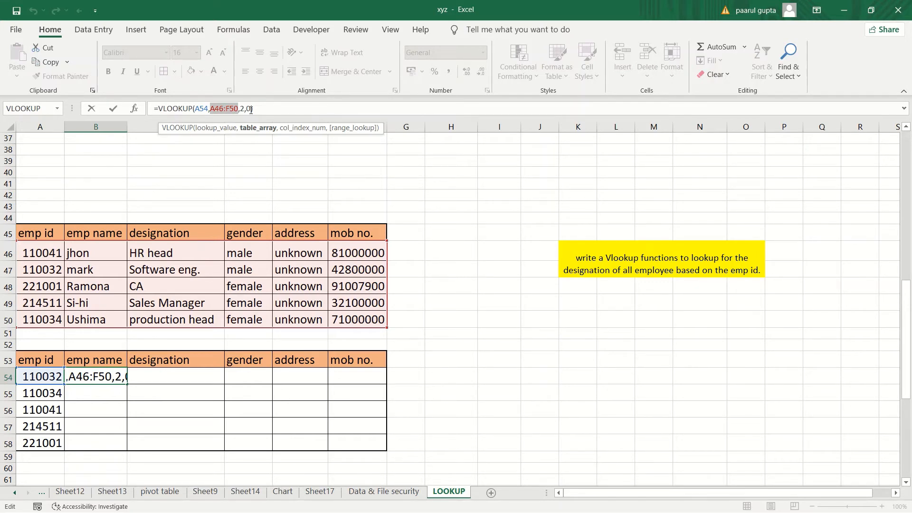
pyautogui.press('F4')
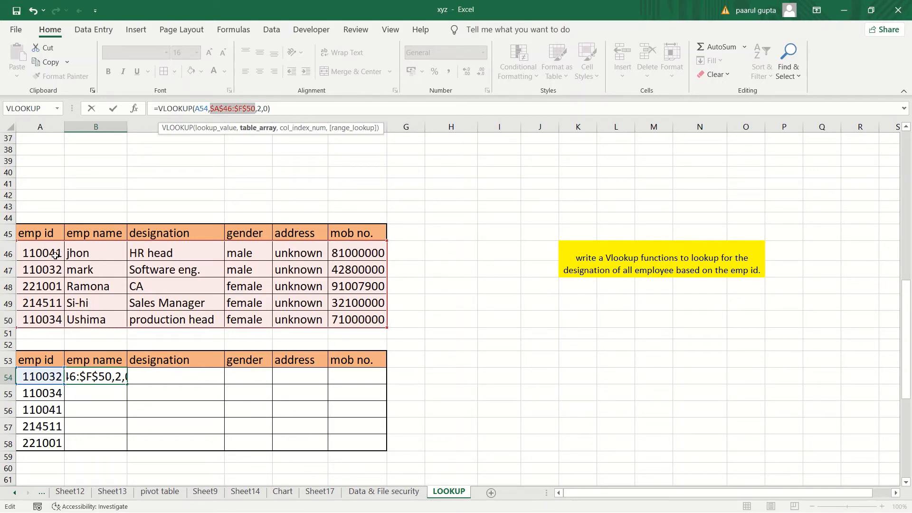
pyautogui.moveTo(252, 332); pyautogui.dragTo(252, 332)
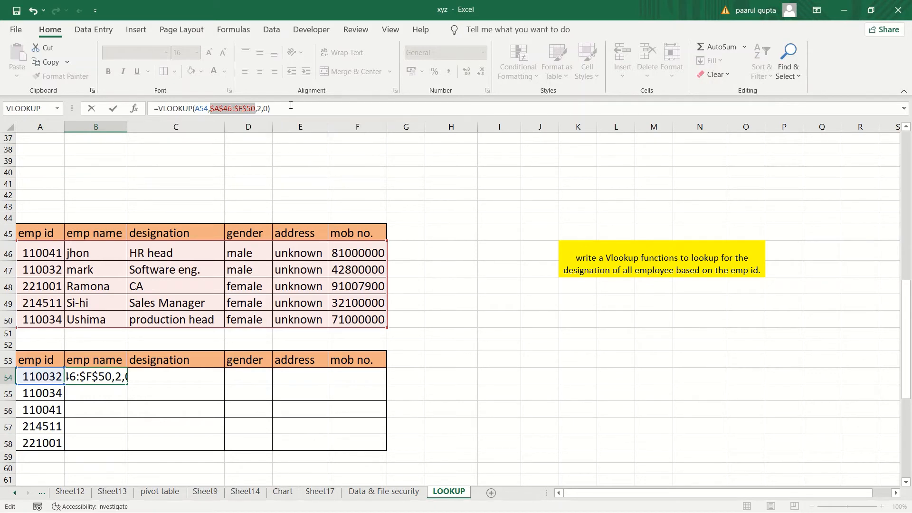
pyautogui.press('Return')
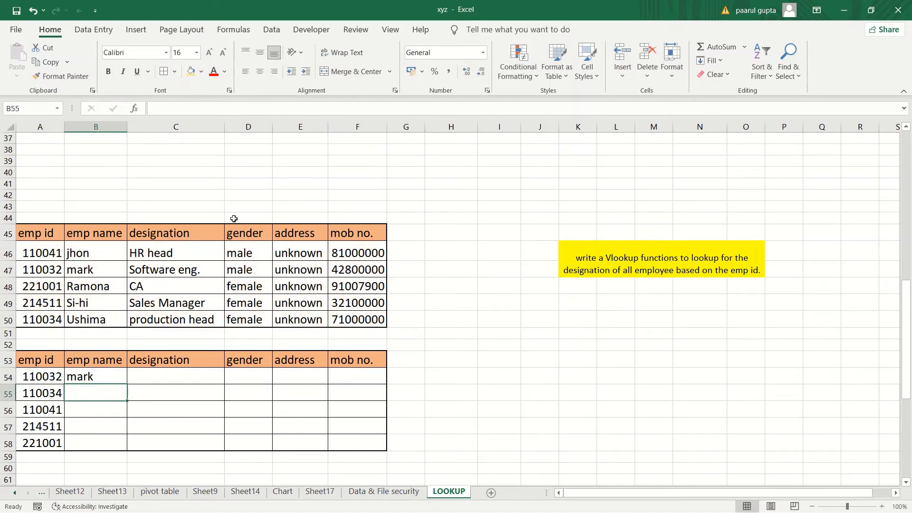
pyautogui.click(111, 372)
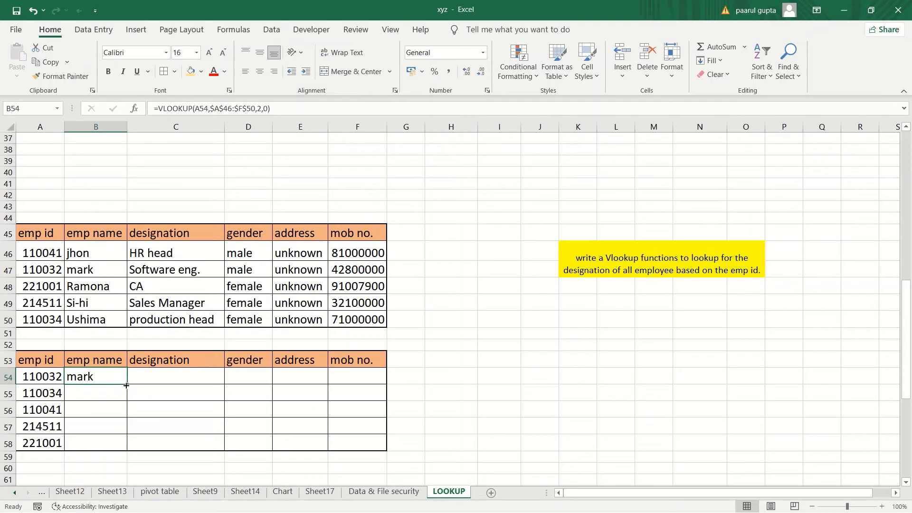
pyautogui.moveTo(127, 385); pyautogui.dragTo(127, 446)
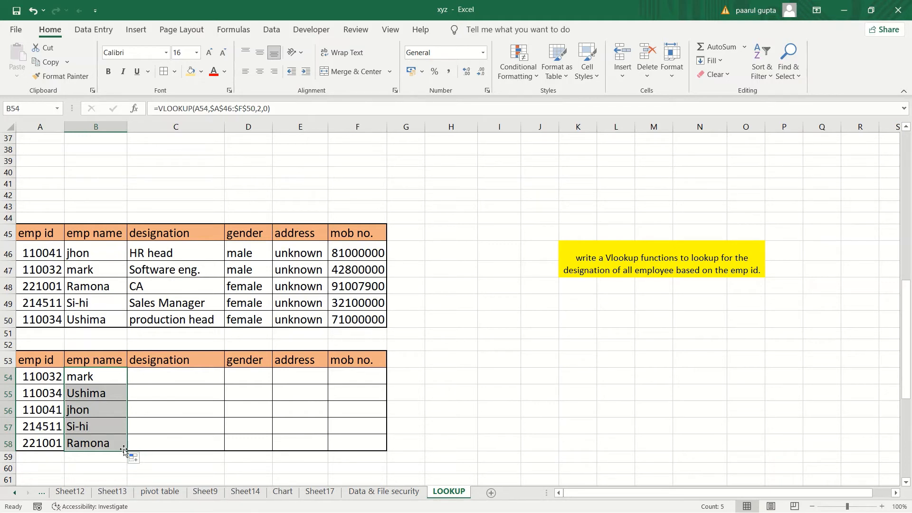
# - Start a VLOOKUP formula in C54 with the emp name in B54 as the lookup value and B46:F50 as the table array
pyautogui.click(166, 373)
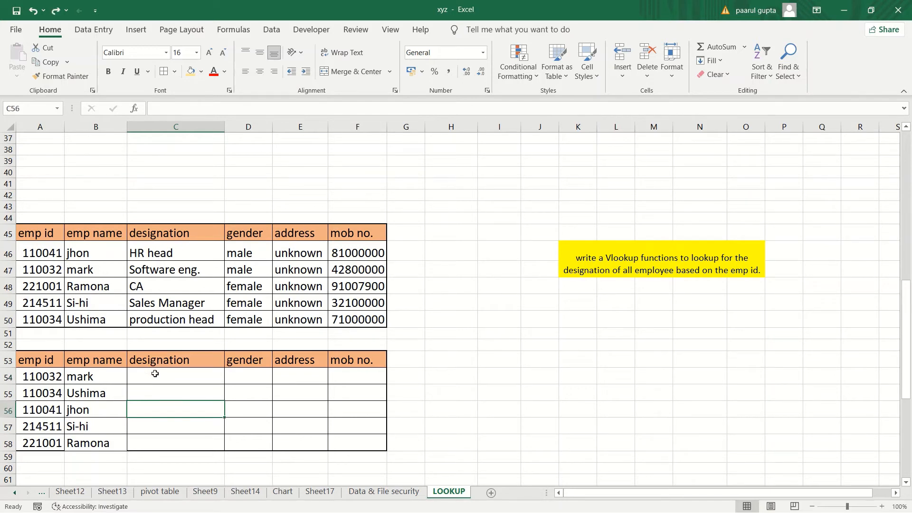
pyautogui.click(154, 374)
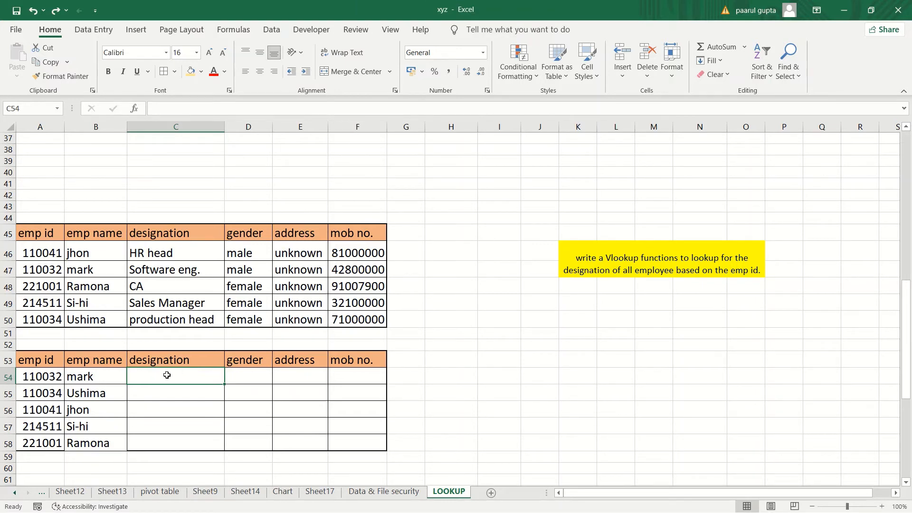
pyautogui.write('=v')
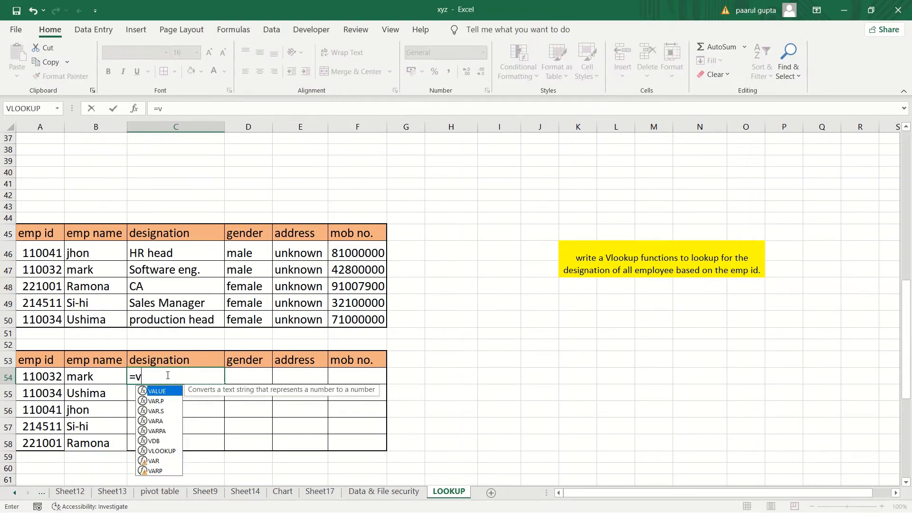
pyautogui.click(165, 452)
pyautogui.doubleClick(165, 452)
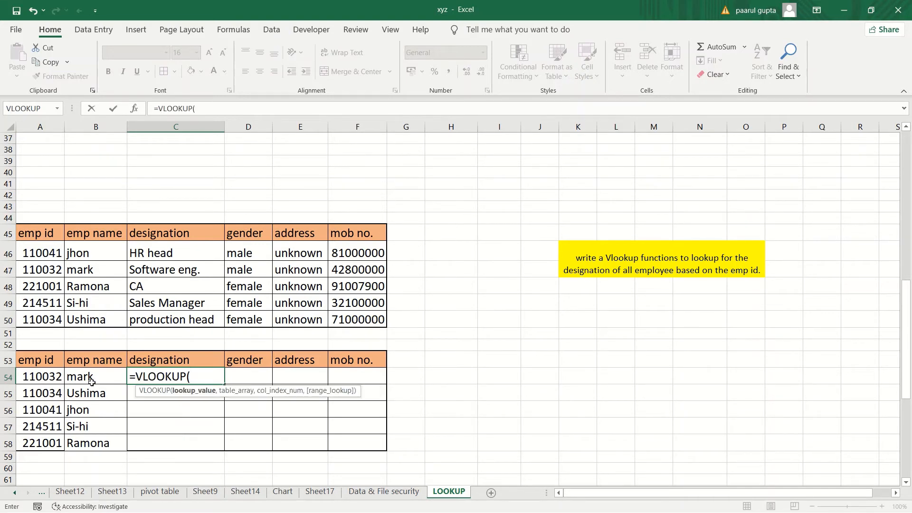
pyautogui.click(57, 378)
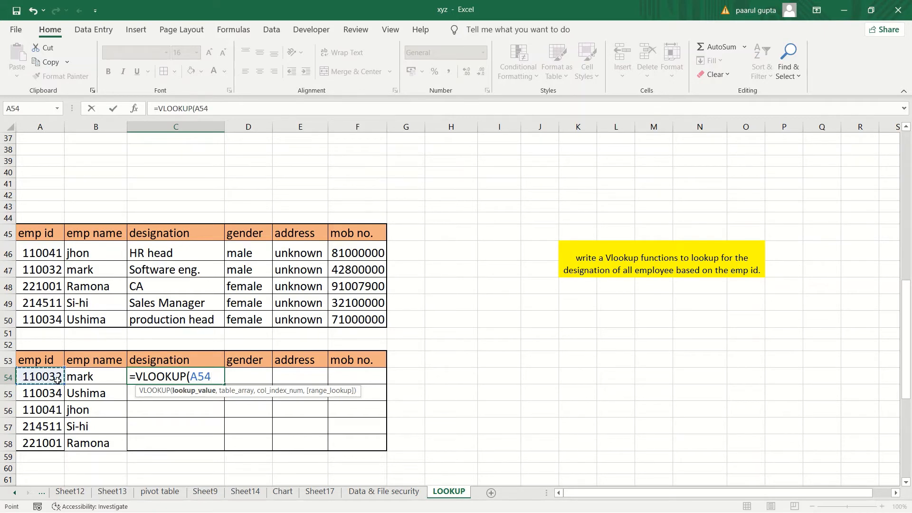
pyautogui.click(84, 379)
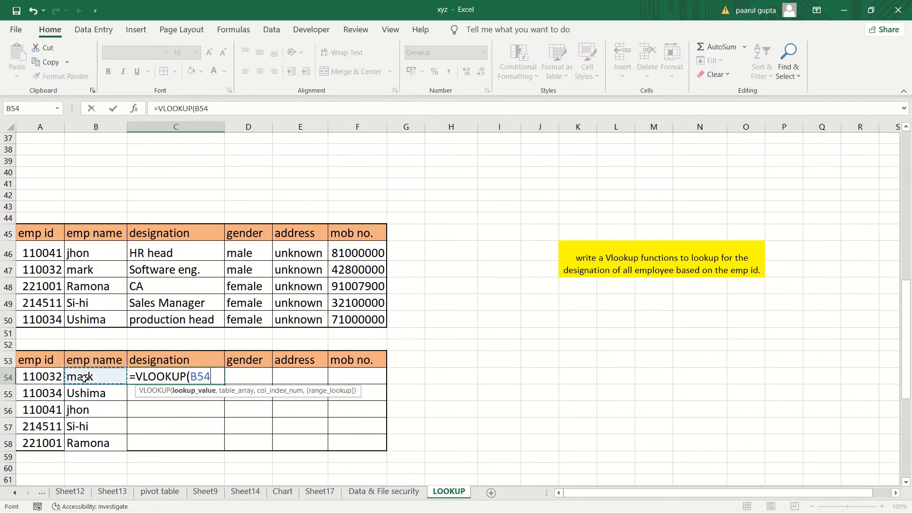
pyautogui.write(',')
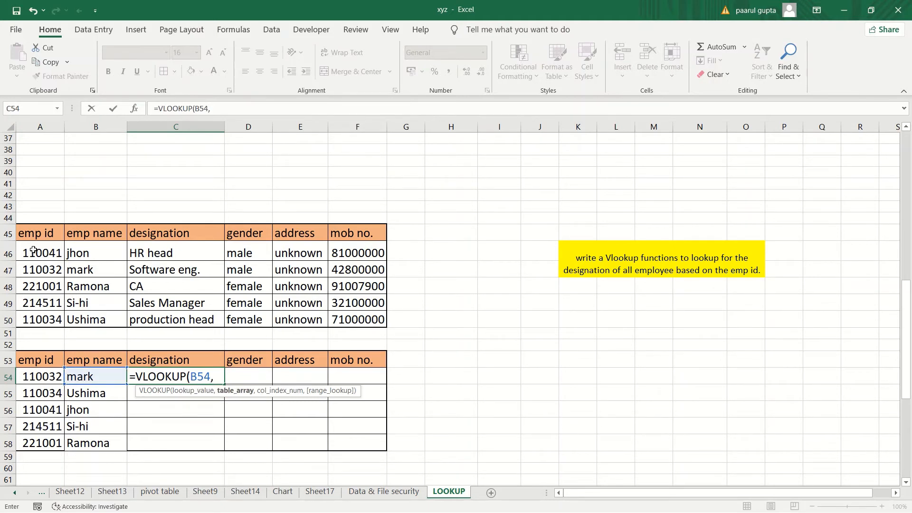
pyautogui.click(94, 250)
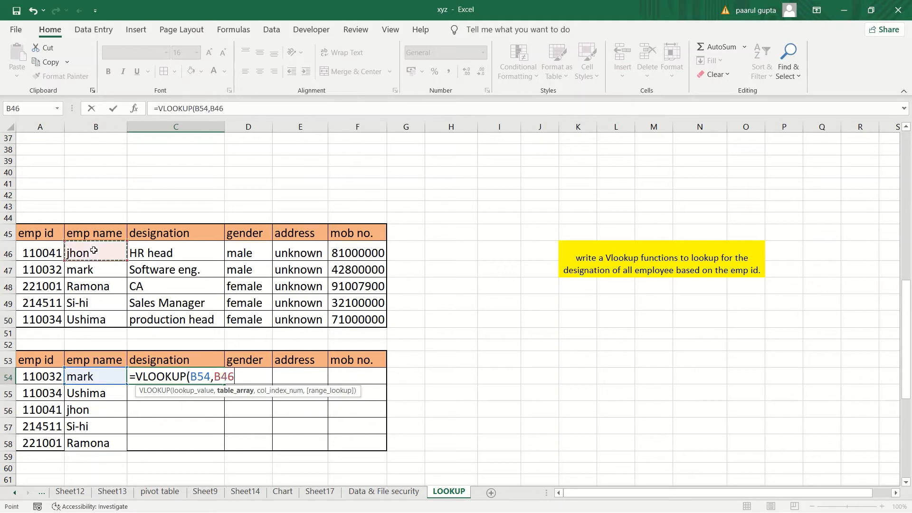
pyautogui.moveTo(94, 251); pyautogui.dragTo(342, 325)
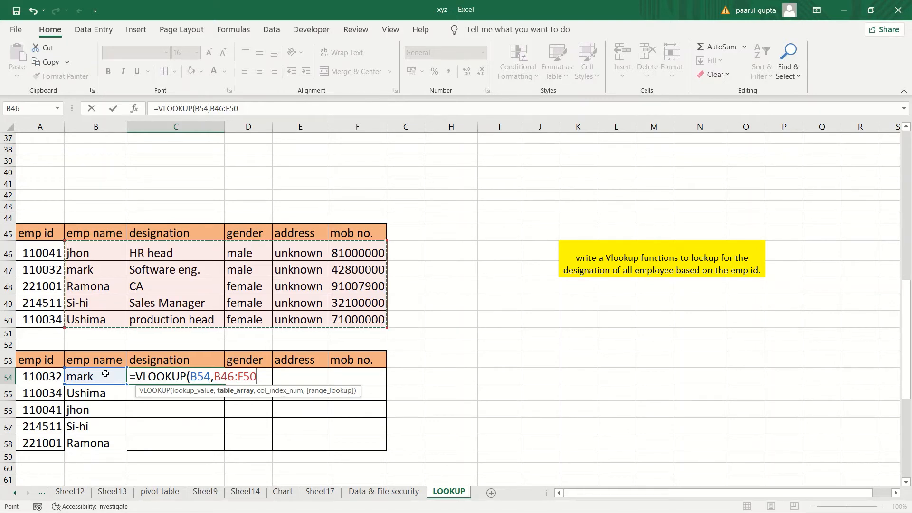
# - Complete the C54 formula with column index 2 and exact match 0 to return the designation
pyautogui.write(',')
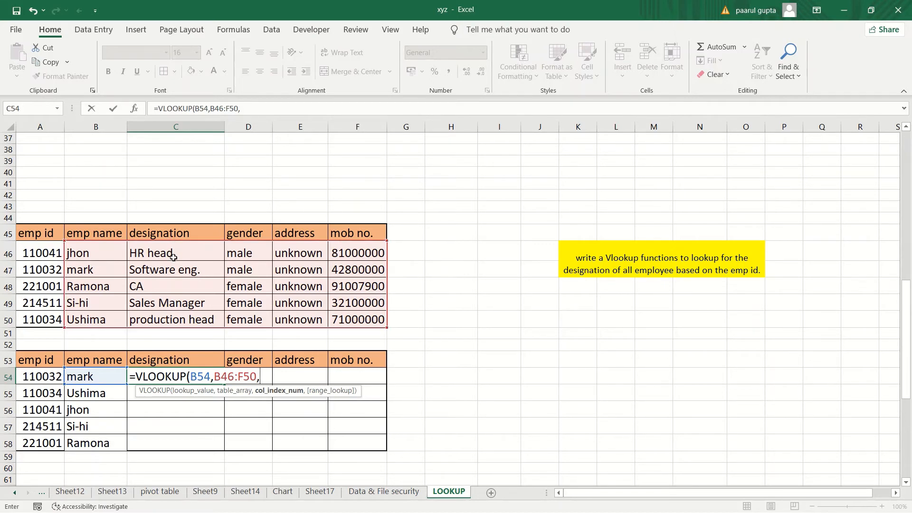
pyautogui.write('2,')
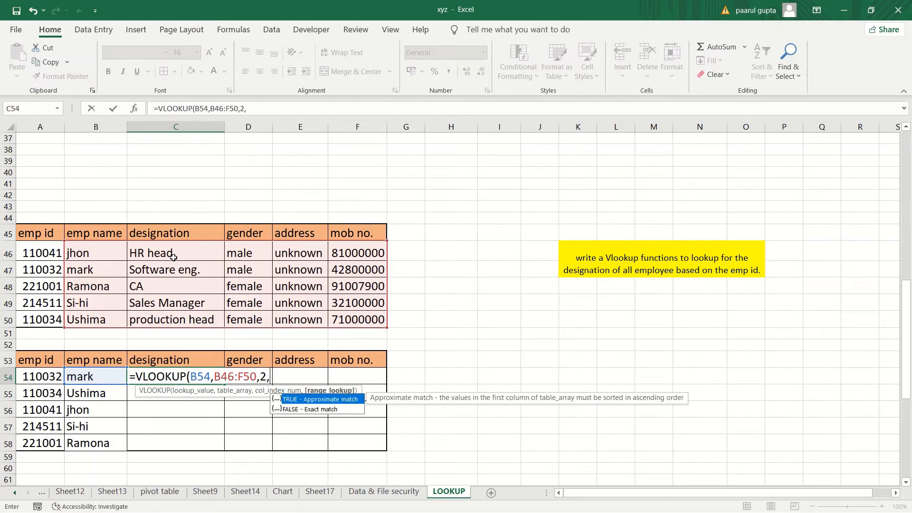
pyautogui.write('0)')
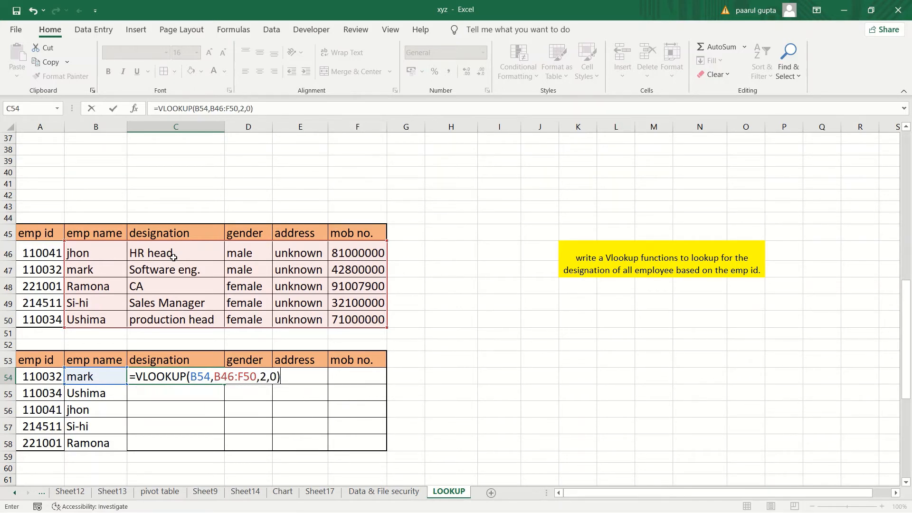
pyautogui.press('Return')
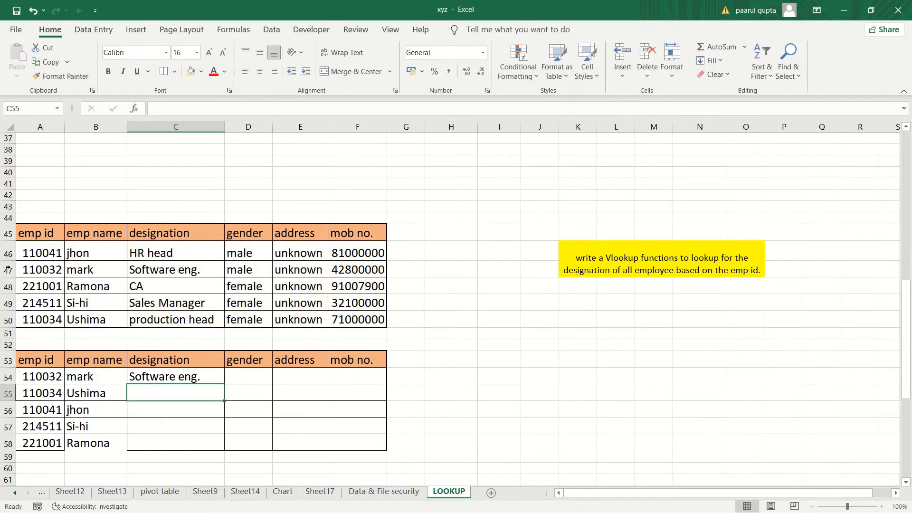
# - Try to fill the C54 formula with its relative table range down to C58, and compare the designations with the main table
pyautogui.click(179, 379)
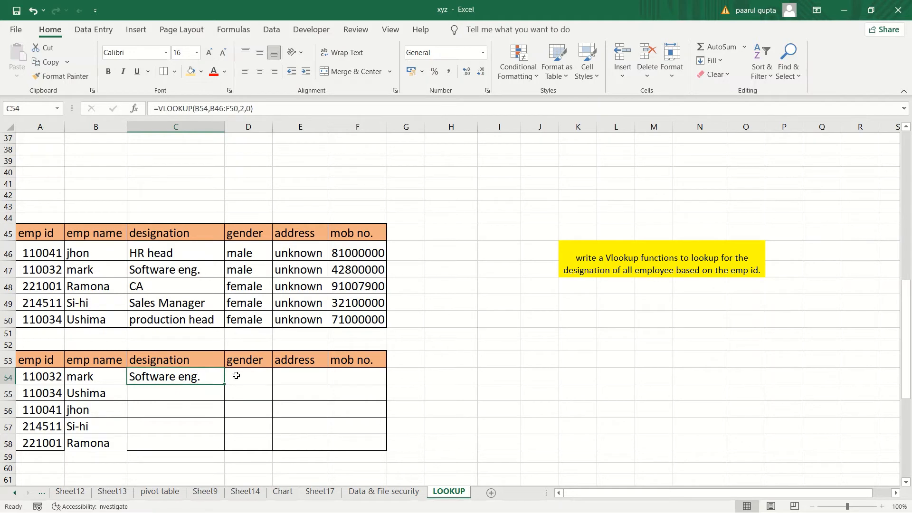
pyautogui.moveTo(224, 385); pyautogui.dragTo(228, 445)
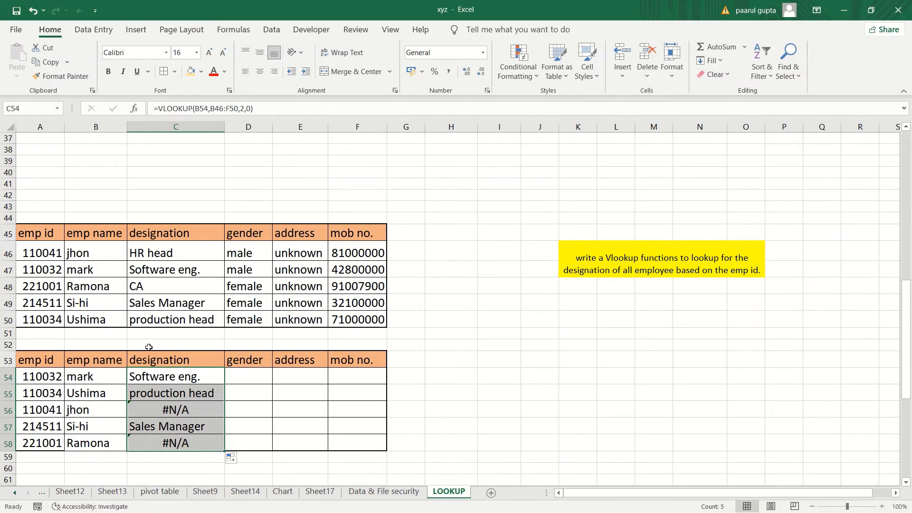
pyautogui.click(100, 267)
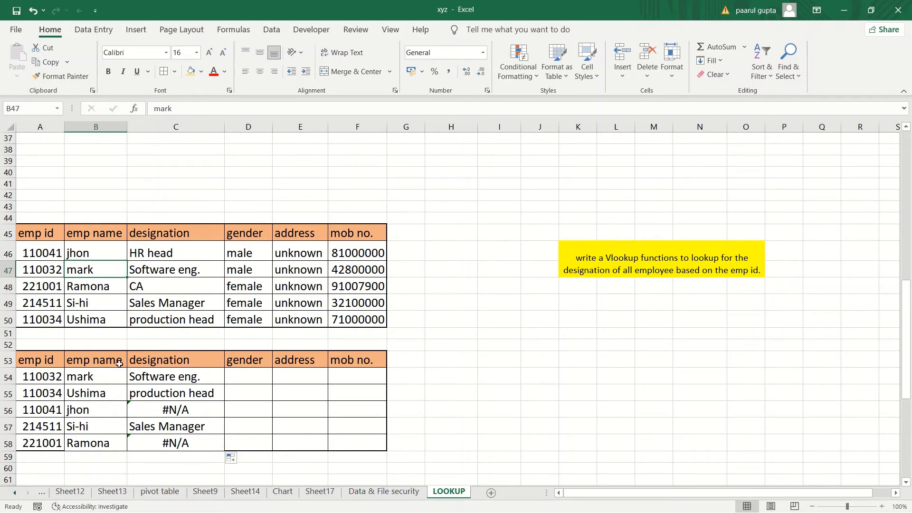
pyautogui.click(143, 291)
pyautogui.press('Down')
pyautogui.press('Down')
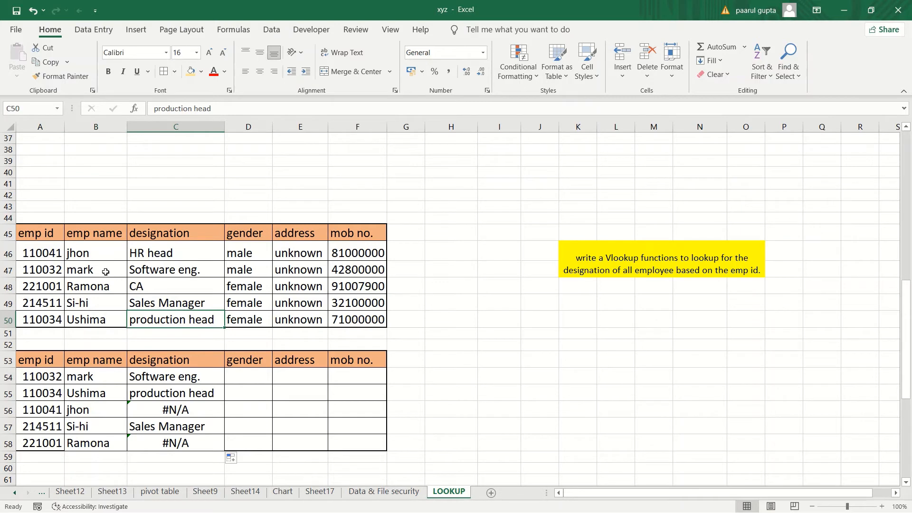
pyautogui.moveTo(105, 271); pyautogui.dragTo(249, 303)
pyautogui.moveTo(358, 348); pyautogui.dragTo(369, 364)
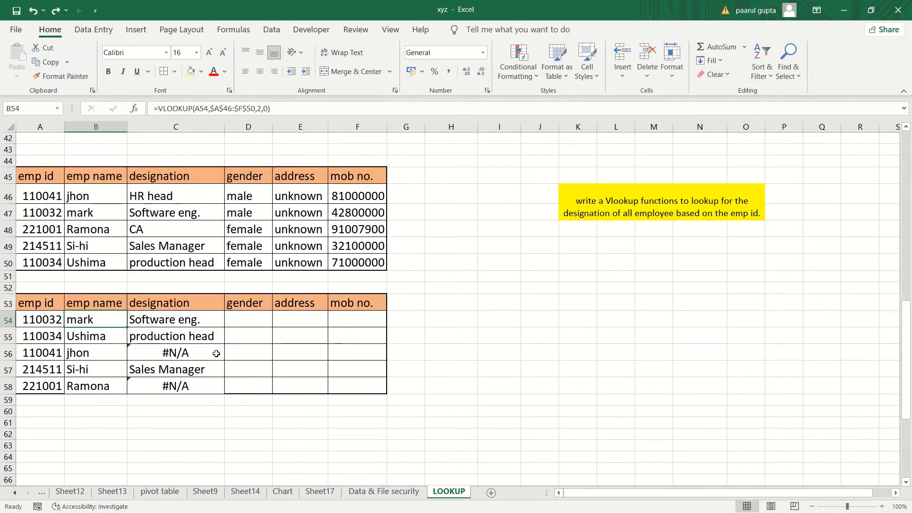
# - Lock the table range in C54's VLOOKUP formula as $B$46:$F$50 and fill the formula down to C58
pyautogui.click(209, 327)
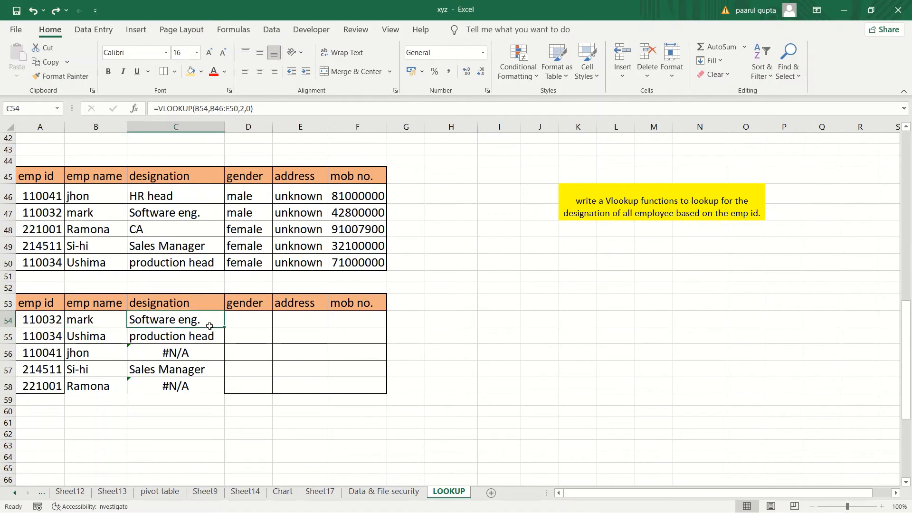
pyautogui.click(214, 109)
pyautogui.moveTo(218, 110); pyautogui.dragTo(238, 112)
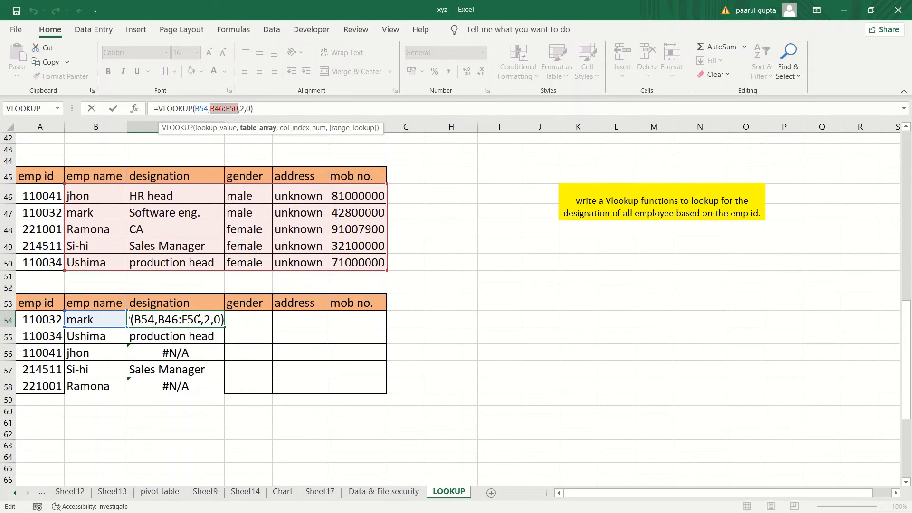
pyautogui.press('F3')
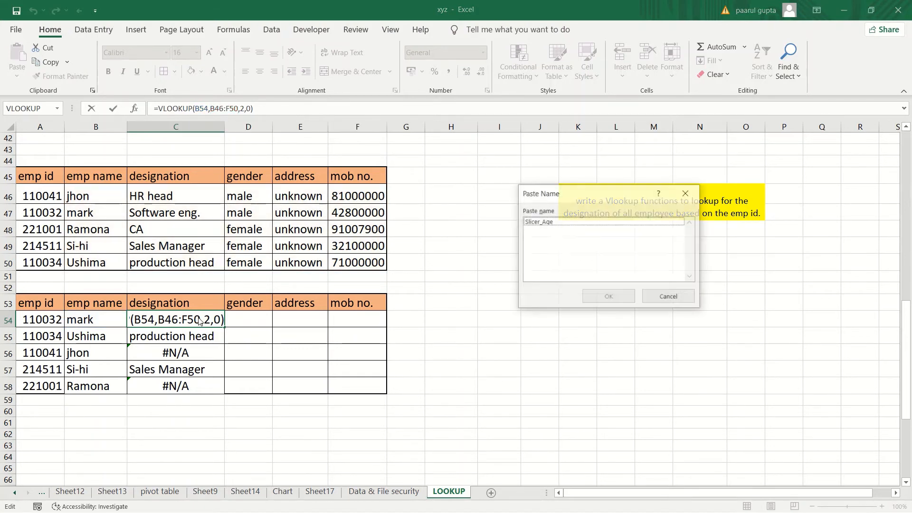
pyautogui.click(687, 193)
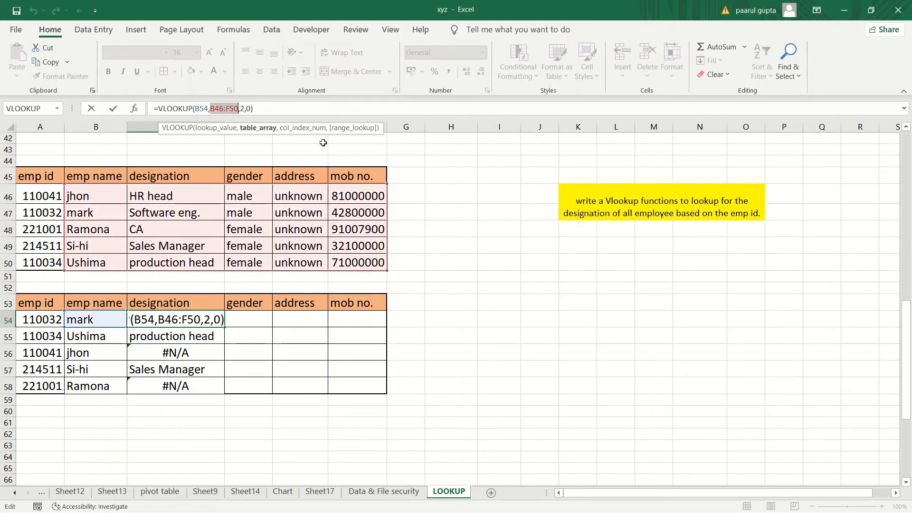
pyautogui.press('F4')
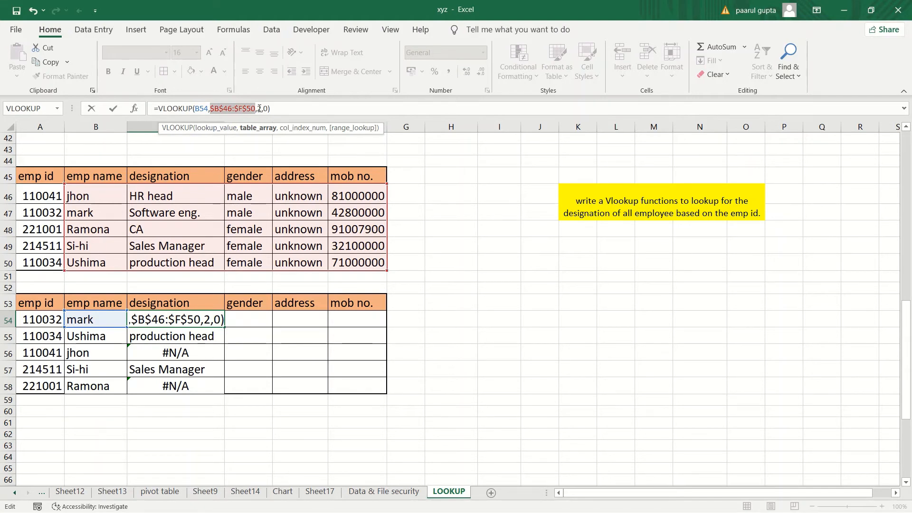
pyautogui.press('Return')
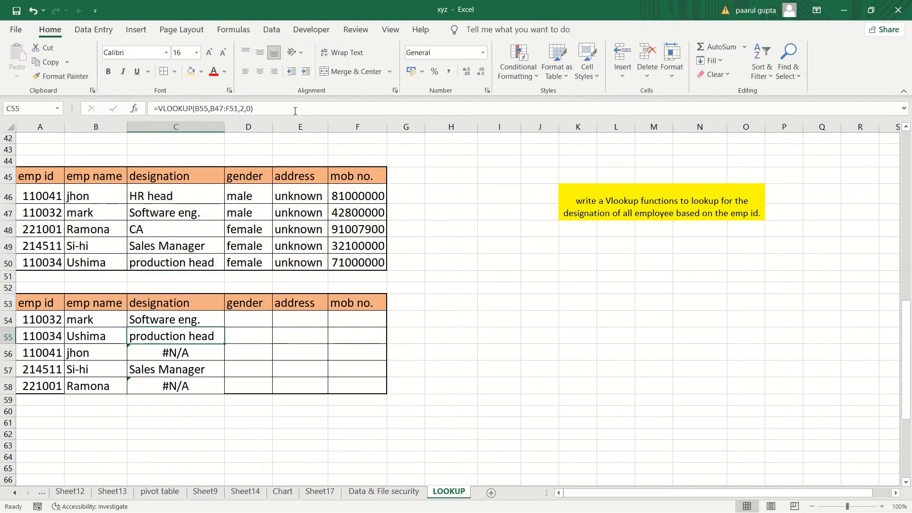
pyautogui.click(211, 315)
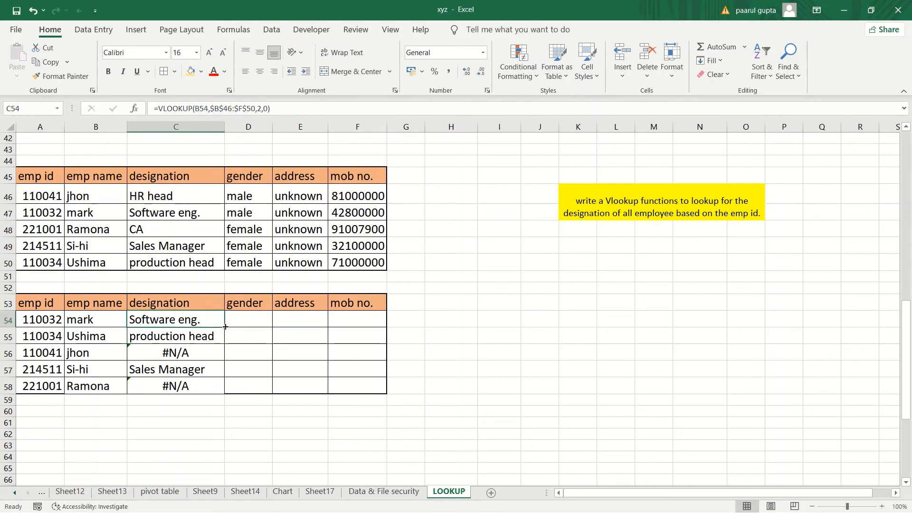
pyautogui.moveTo(225, 338); pyautogui.dragTo(221, 391)
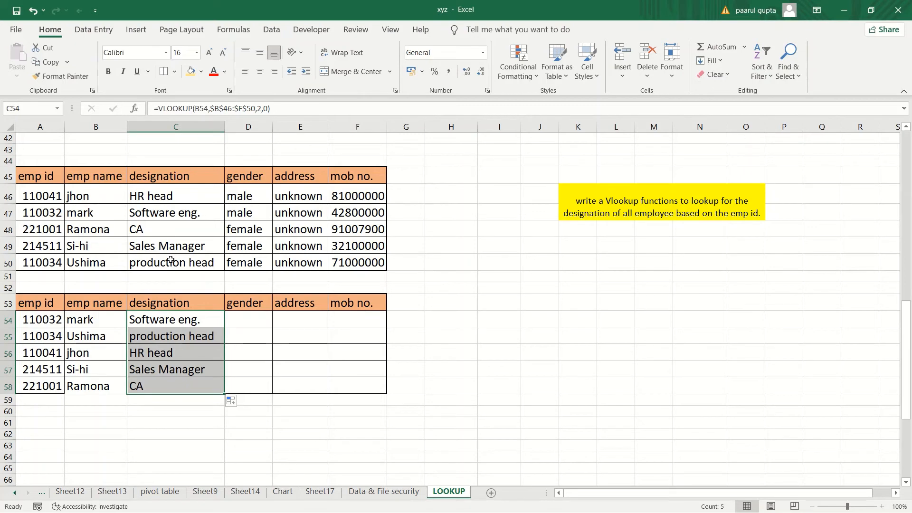
# - Start a VLOOKUP formula in D54 with the emp id in A55 as the lookup value and A46:F50 as the table array
pyautogui.click(245, 319)
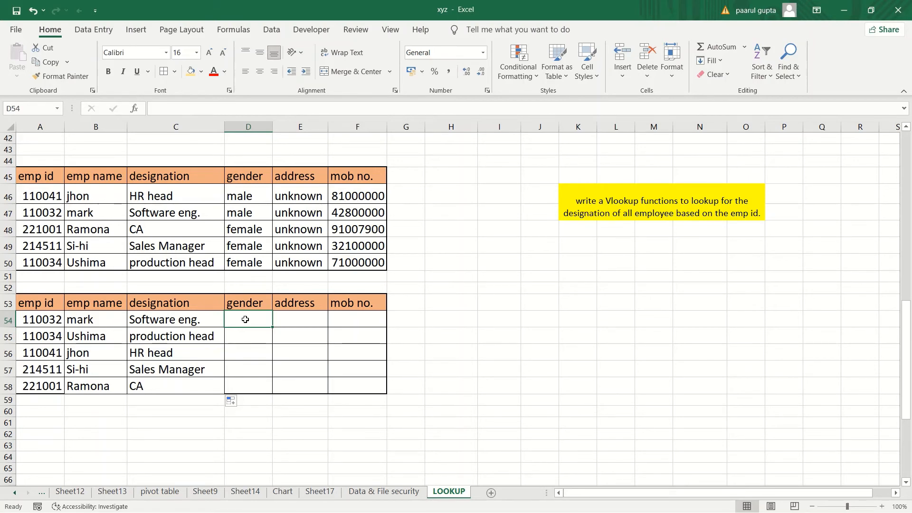
pyautogui.write('=')
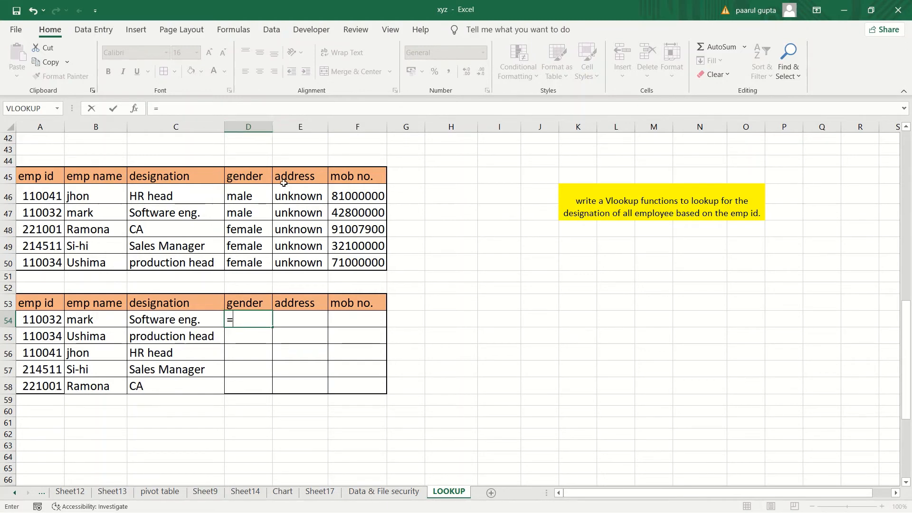
pyautogui.write('v')
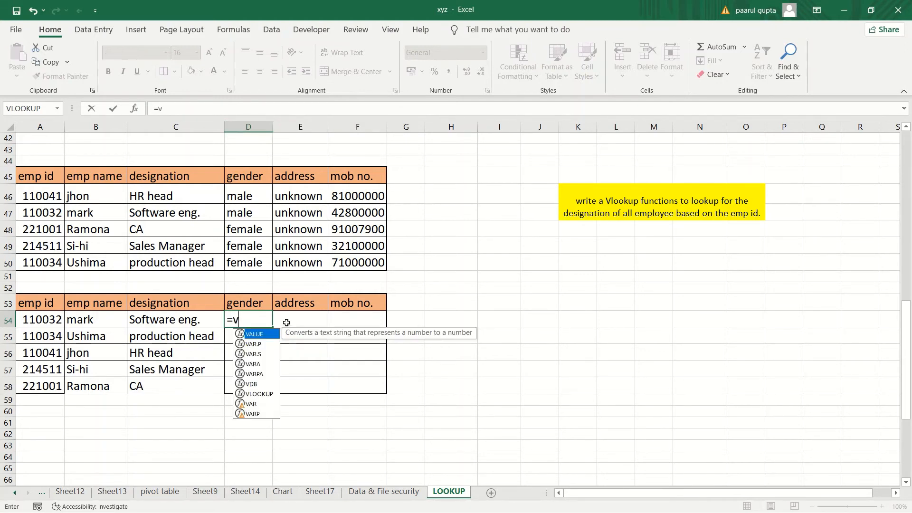
pyautogui.click(269, 395)
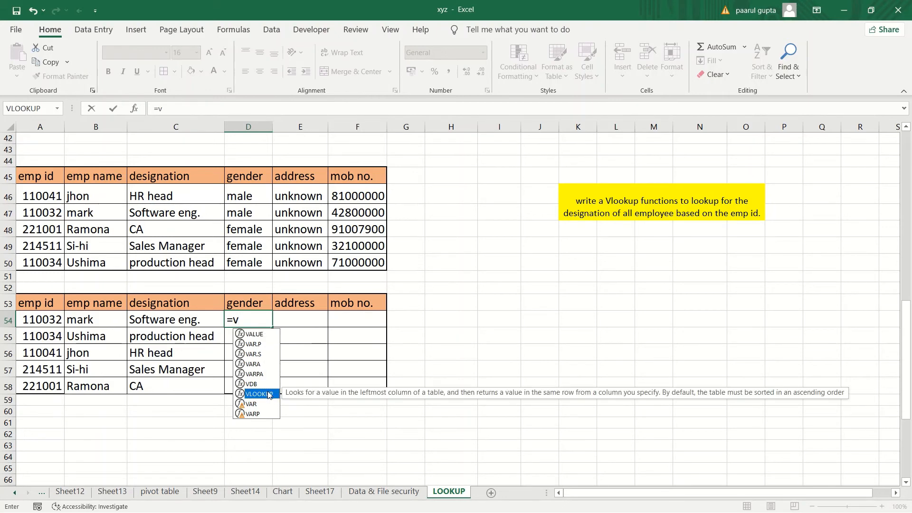
pyautogui.doubleClick(270, 395)
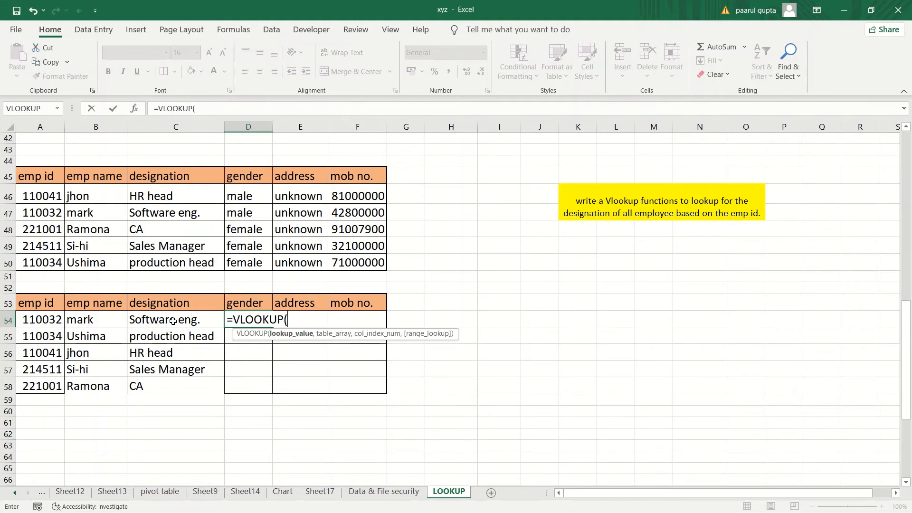
pyautogui.click(54, 321)
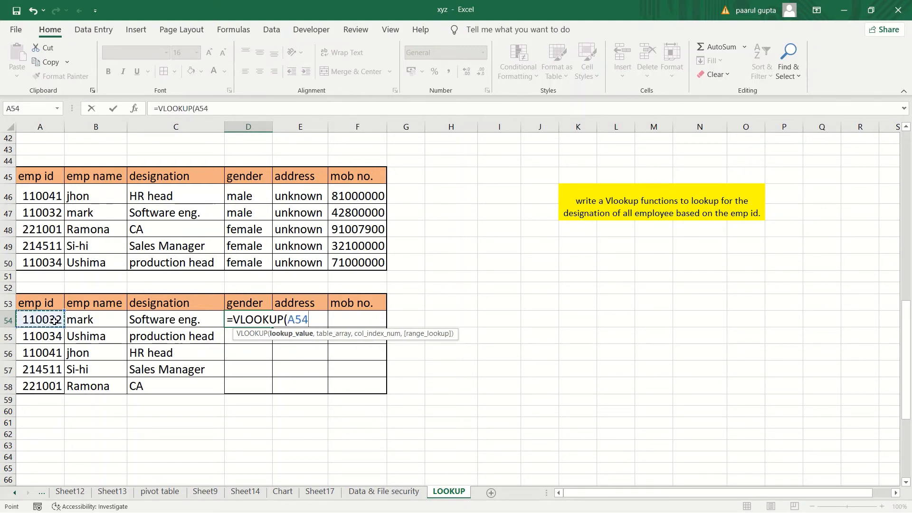
pyautogui.click(38, 336)
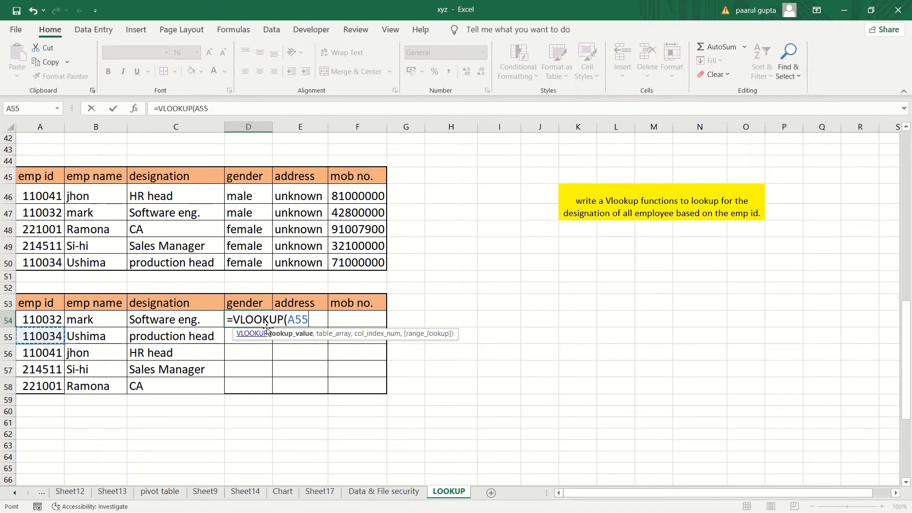
pyautogui.write(',')
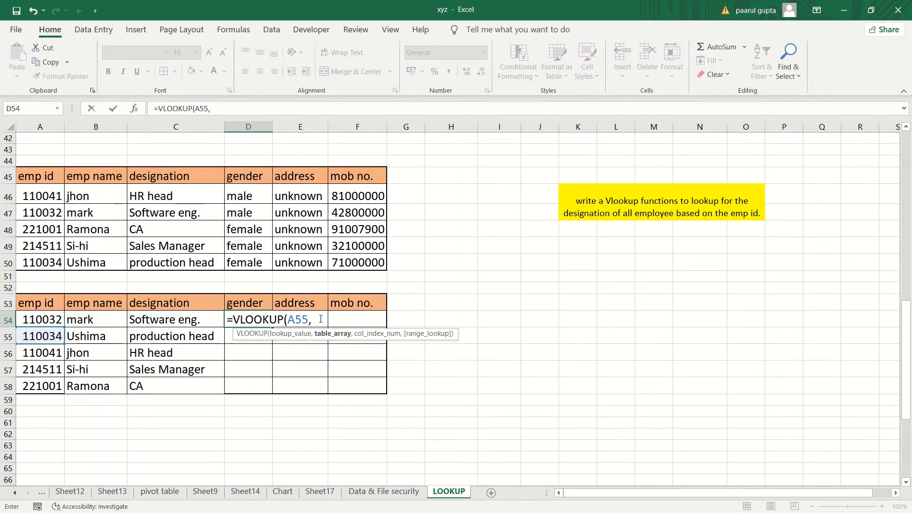
pyautogui.moveTo(53, 198); pyautogui.dragTo(360, 261)
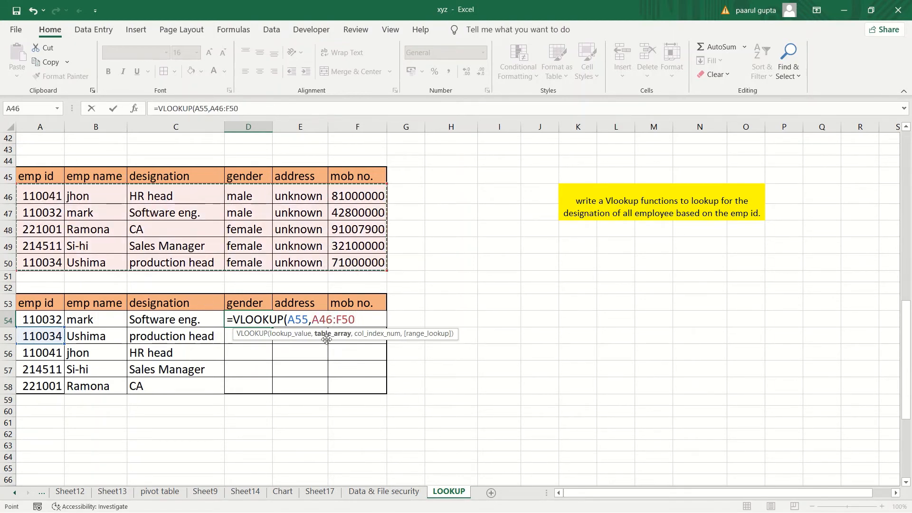
# - Complete the D54 formula with column index 4 and exact match 0 to return the gender
pyautogui.write(',')
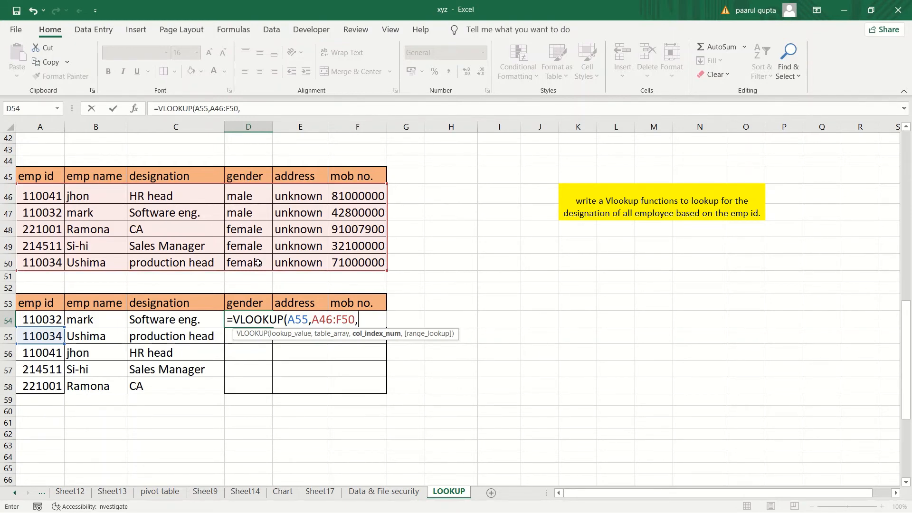
pyautogui.write('4,0')
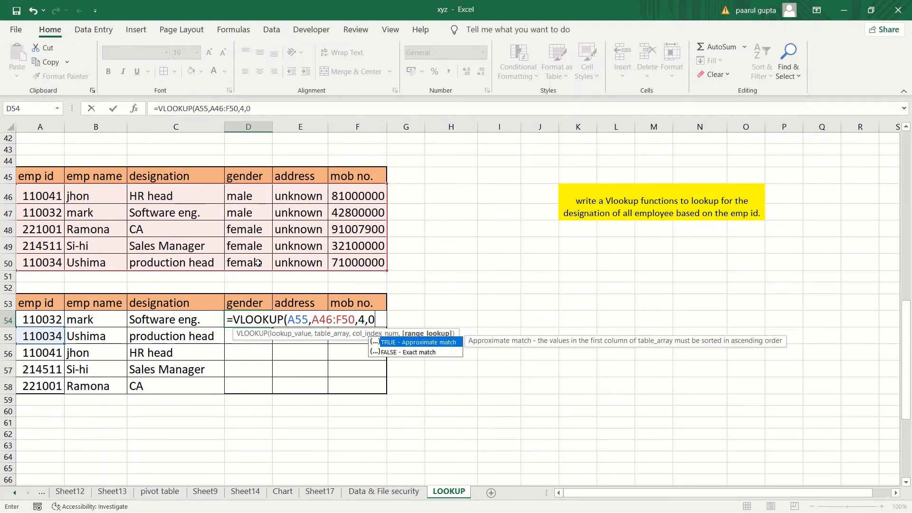
pyautogui.write(')')
pyautogui.press('Return')
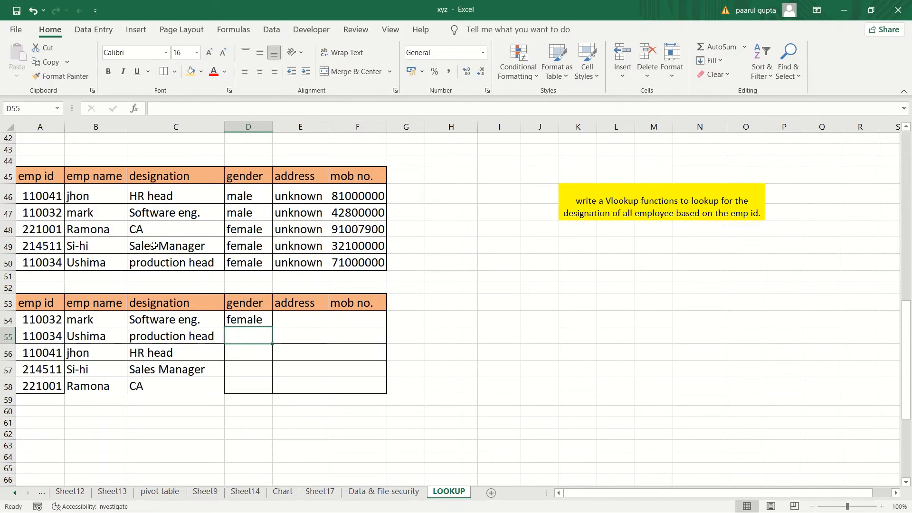
# - Check the D54 gender against the main table and change the formula's lookup value to A54
pyautogui.click(262, 320)
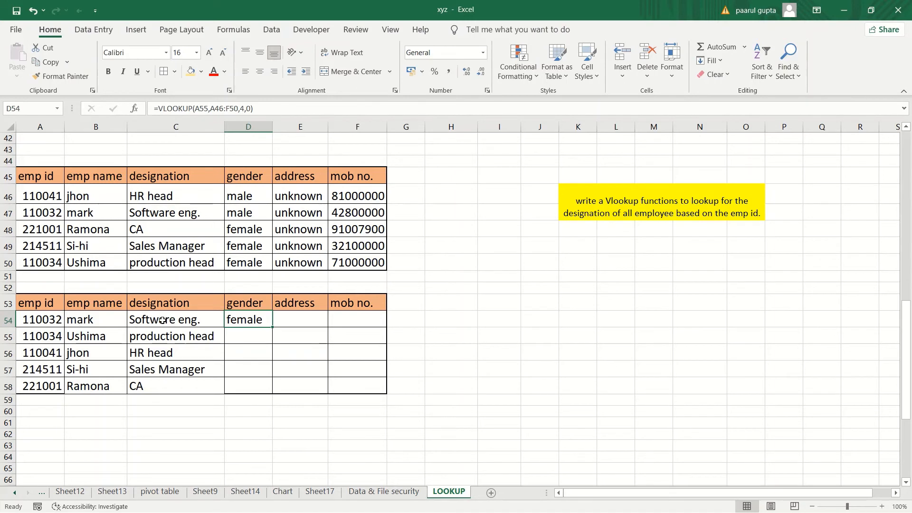
pyautogui.click(263, 212)
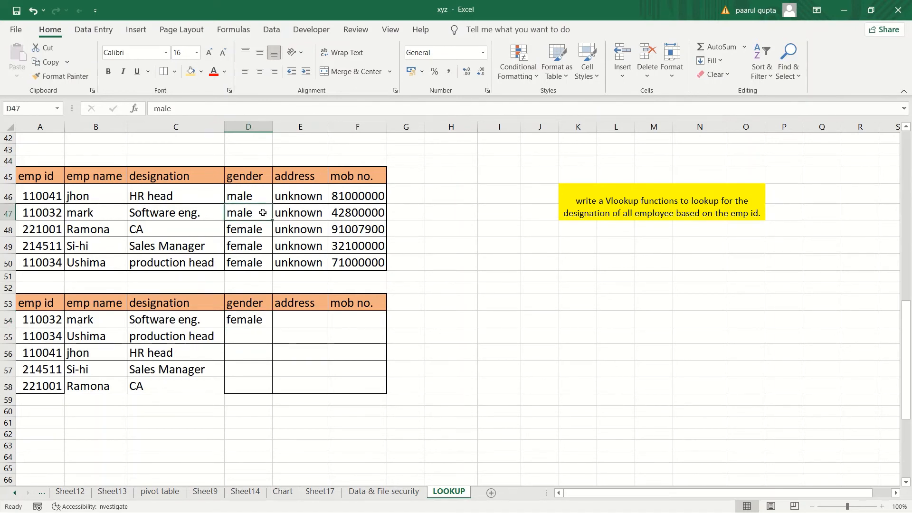
pyautogui.click(49, 334)
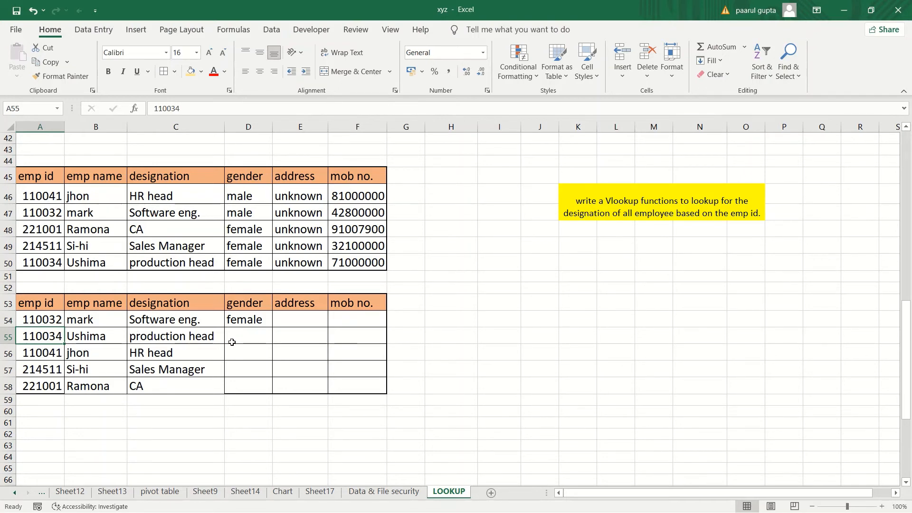
pyautogui.doubleClick(241, 322)
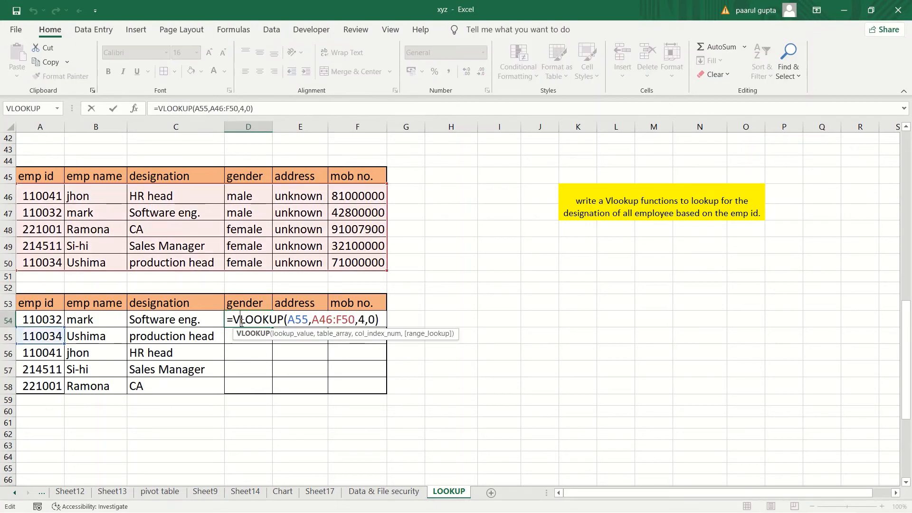
pyautogui.click(308, 320)
pyautogui.press('BackSpace')
pyautogui.press('BackSpace')
pyautogui.press('BackSpace')
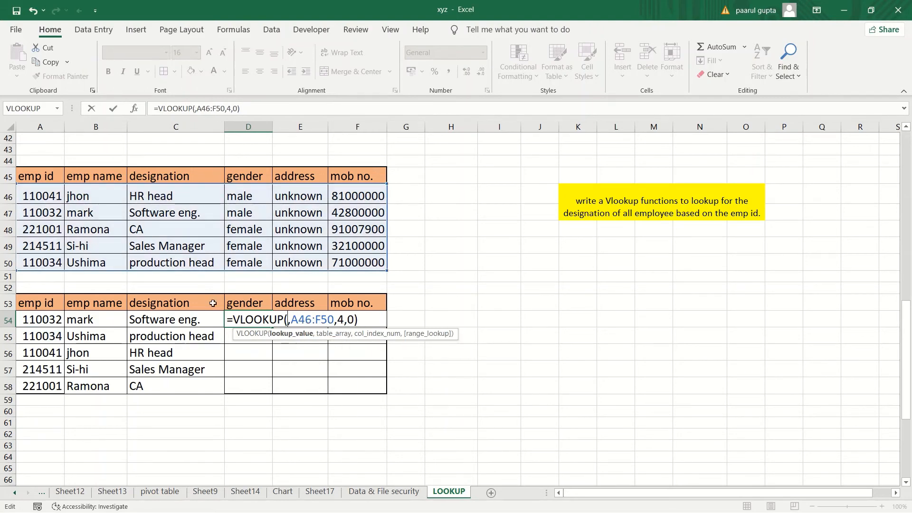
pyautogui.click(56, 319)
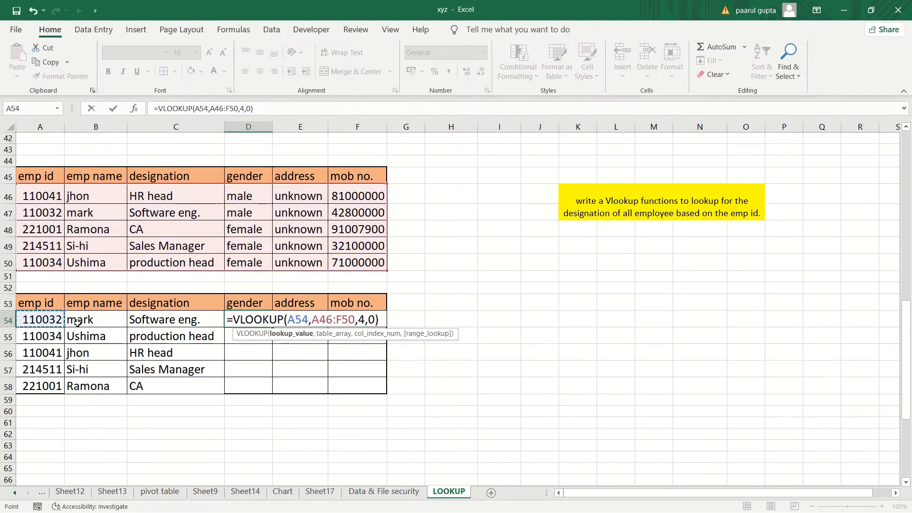
pyautogui.press('Return')
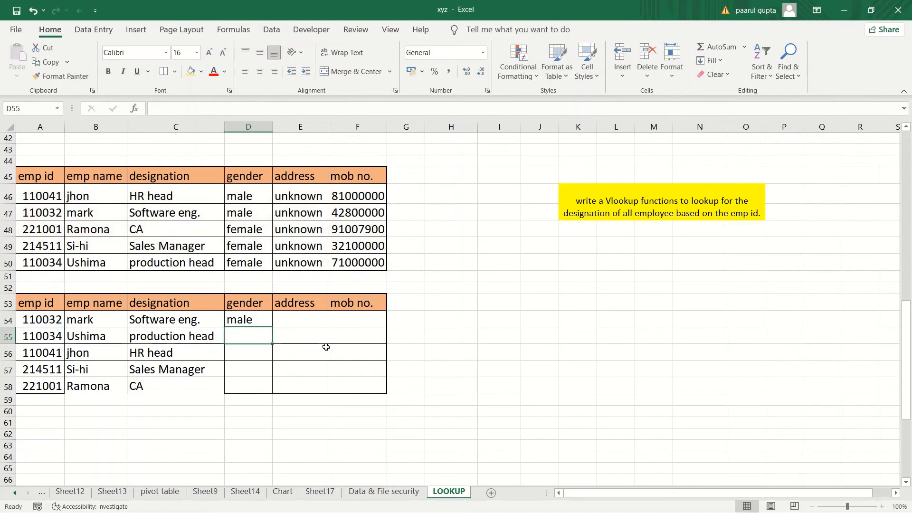
# - Try to fill the D54 formula with its relative table range down to D58, and undo the fill
pyautogui.click(260, 318)
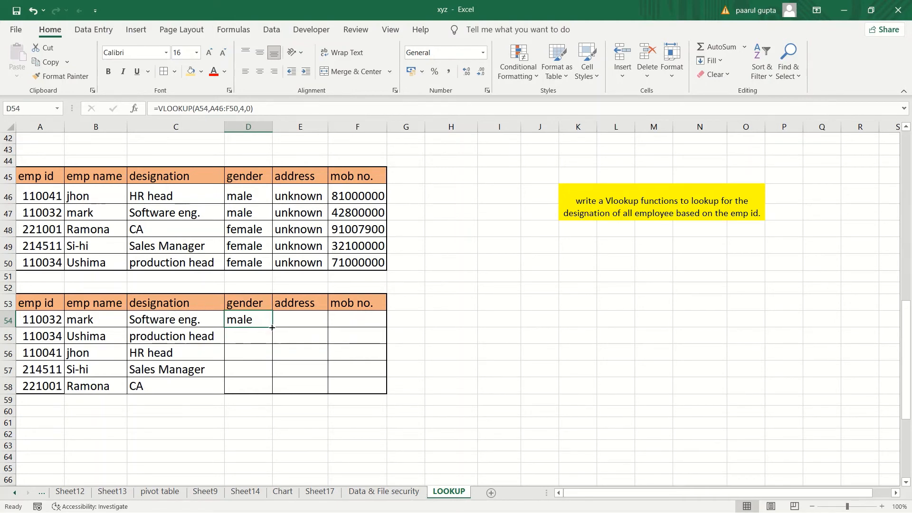
pyautogui.moveTo(273, 327); pyautogui.dragTo(267, 390)
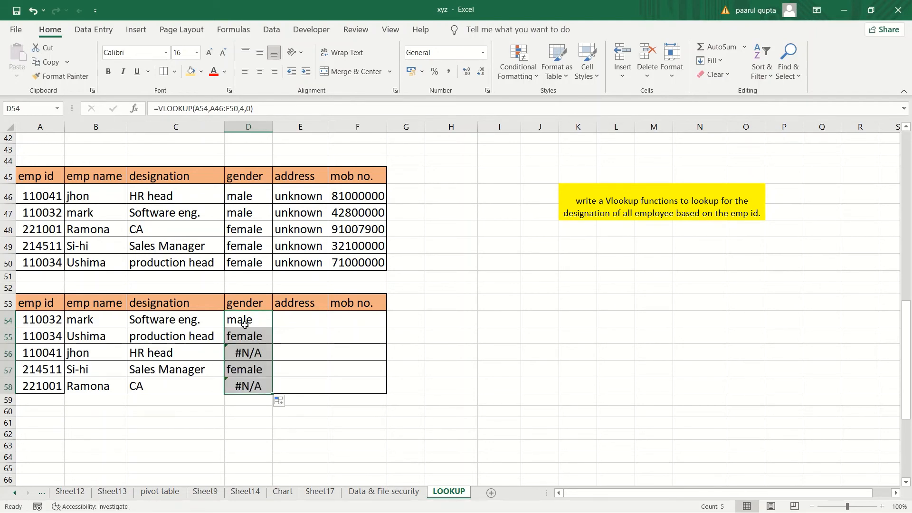
pyautogui.hotkey('ctrl', 'z')
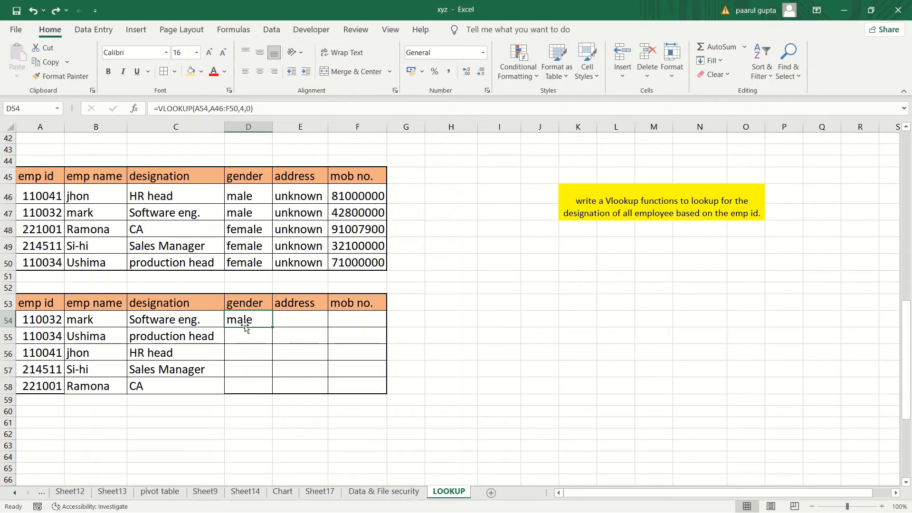
# - Lock the table range in D54's VLOOKUP formula as $A$46:$F$50 and fill the formula down to D58
pyautogui.click(237, 109)
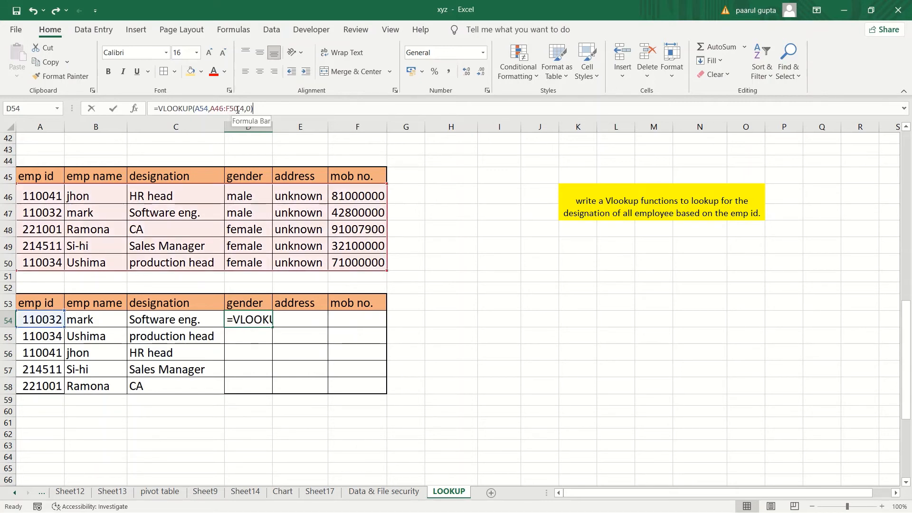
pyautogui.moveTo(228, 103); pyautogui.dragTo(210, 108)
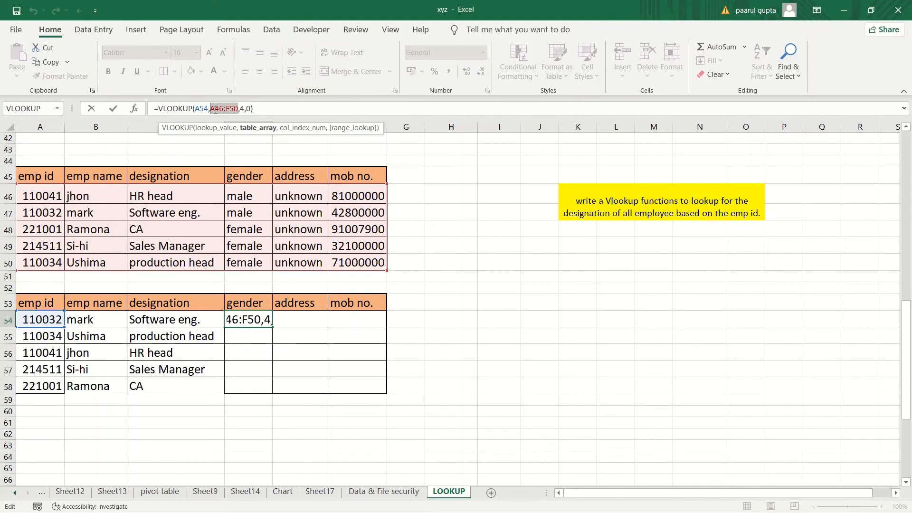
pyautogui.press('F4')
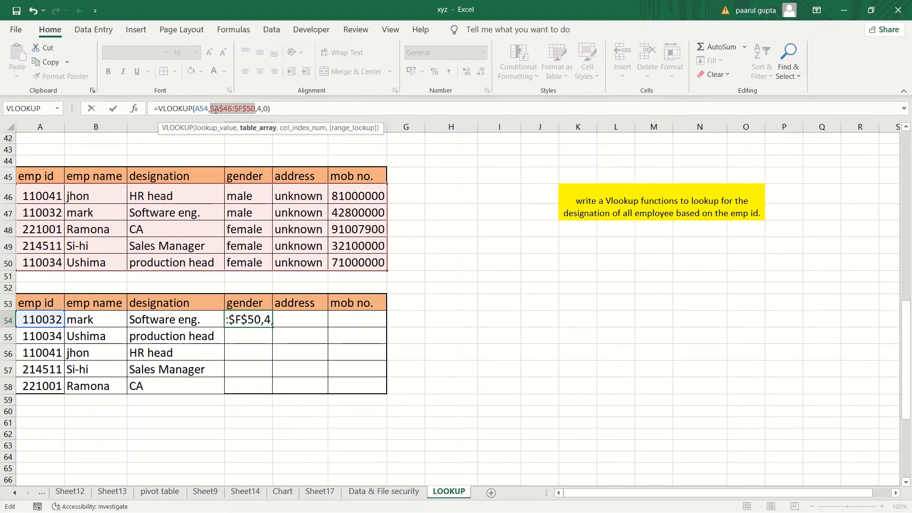
pyautogui.press('Return')
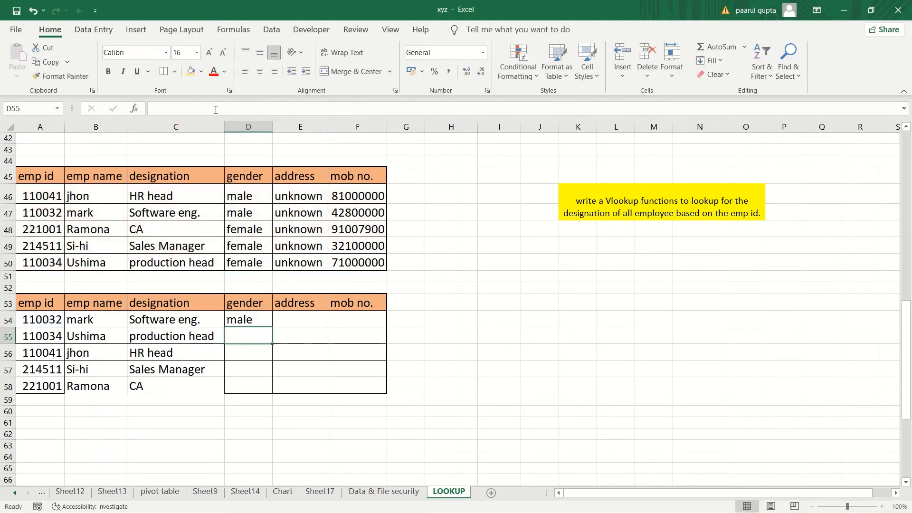
pyautogui.click(262, 316)
pyautogui.moveTo(272, 328); pyautogui.dragTo(273, 394)
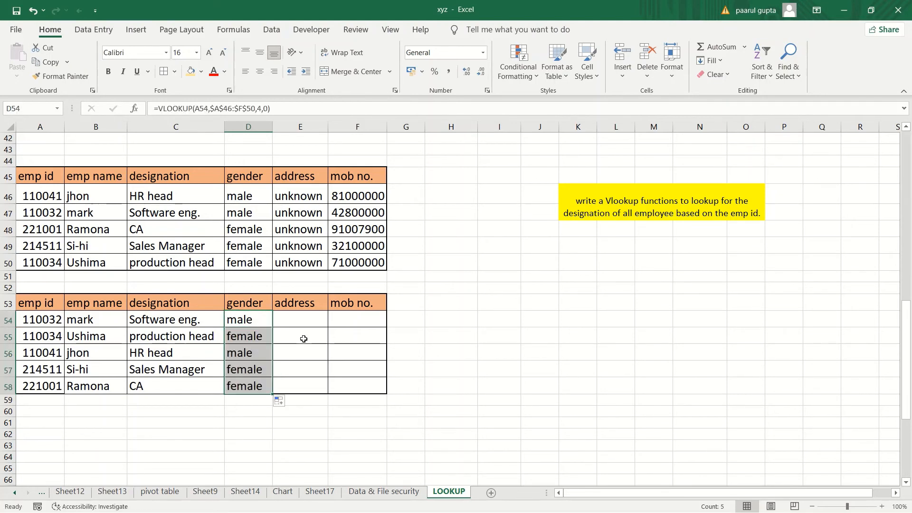
# - Start a VLOOKUP formula in F54, the first mob no. cell of the lower employee table
pyautogui.click(297, 319)
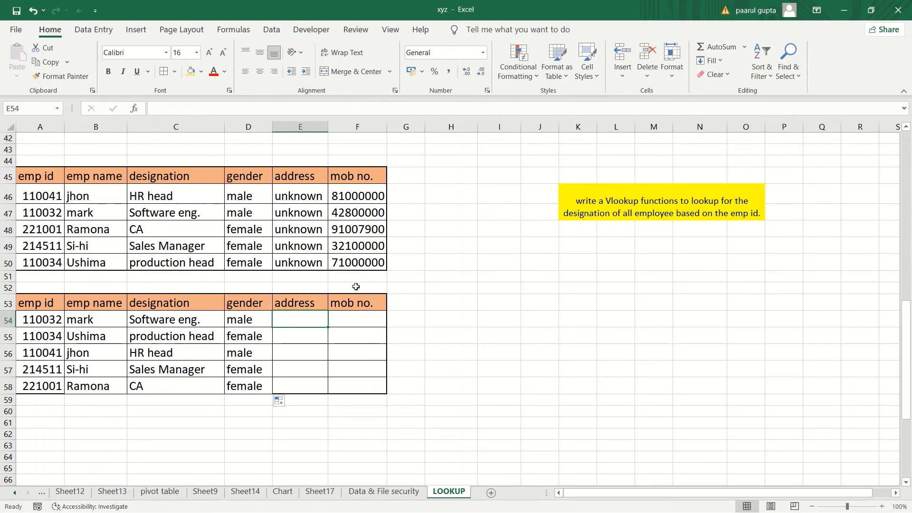
pyautogui.click(353, 320)
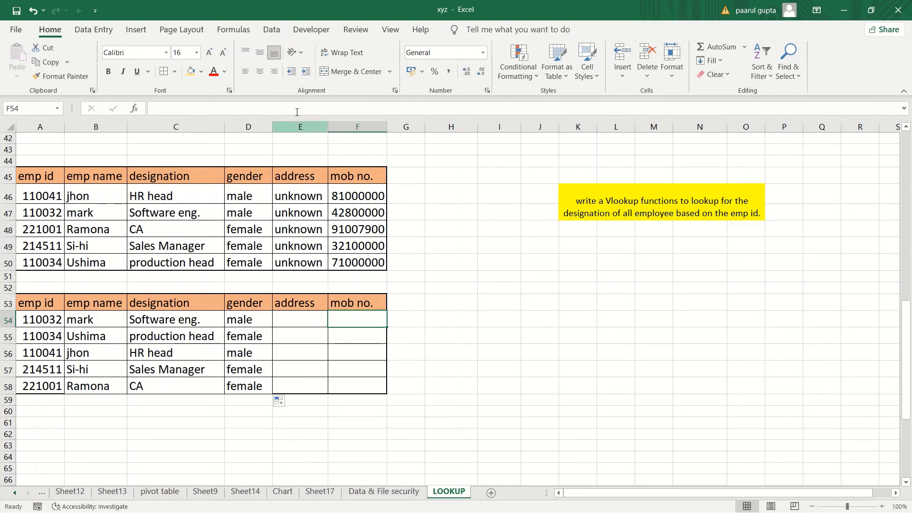
pyautogui.click(361, 303)
pyautogui.click(349, 316)
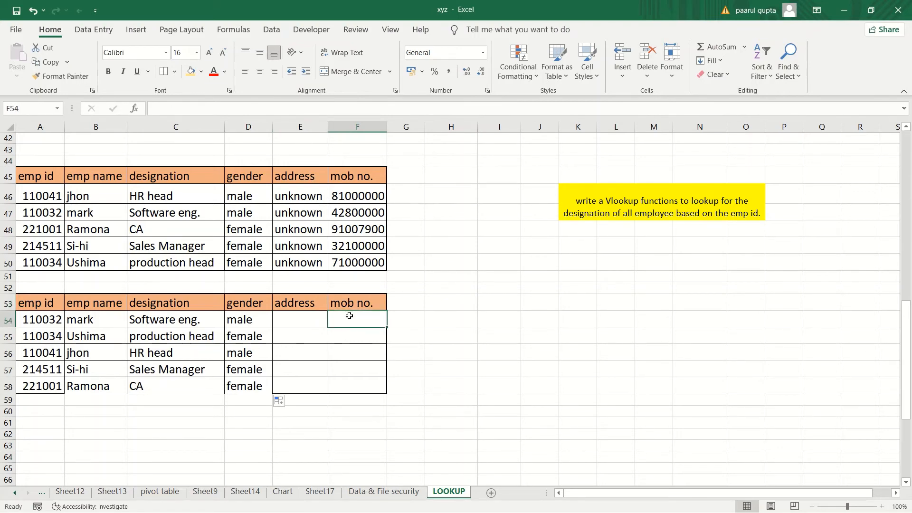
pyautogui.write('=')
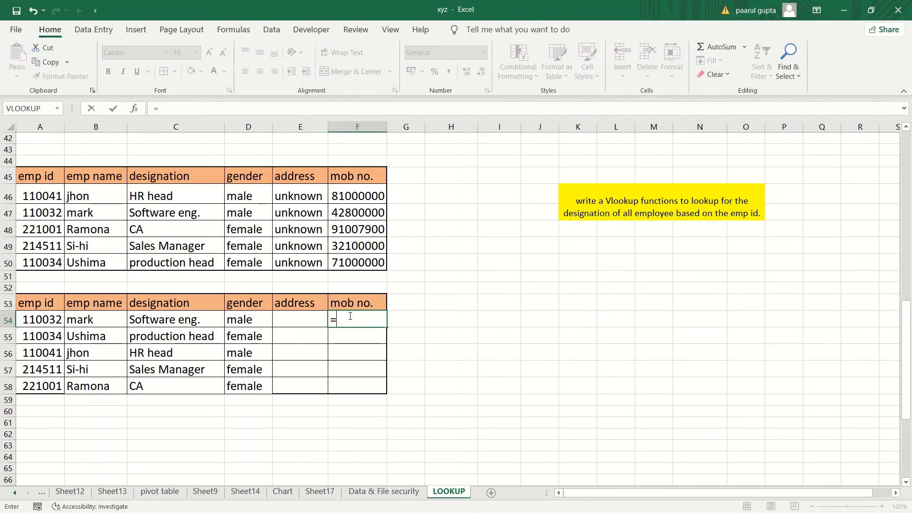
pyautogui.write('v')
pyautogui.press('Down')
pyautogui.press('Down')
pyautogui.press('Down')
pyautogui.press('Down')
pyautogui.press('Down')
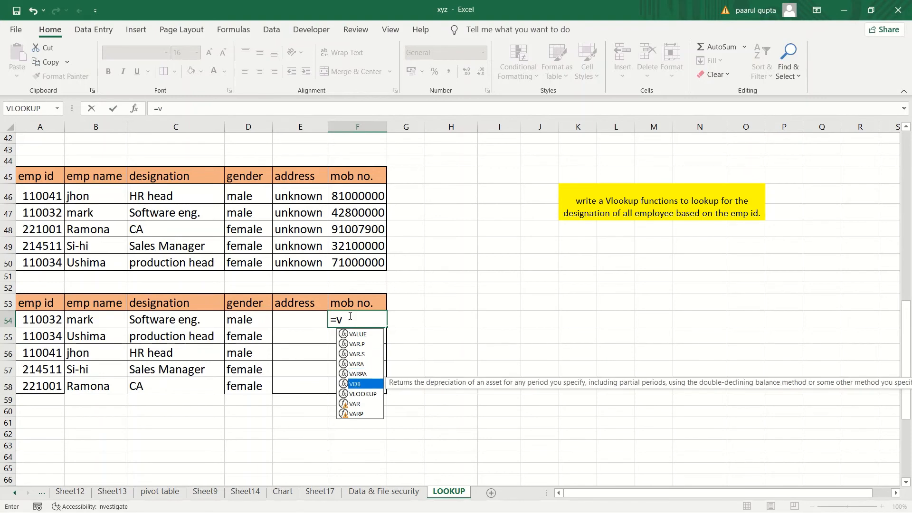
pyautogui.press('Down')
pyautogui.press('Return')
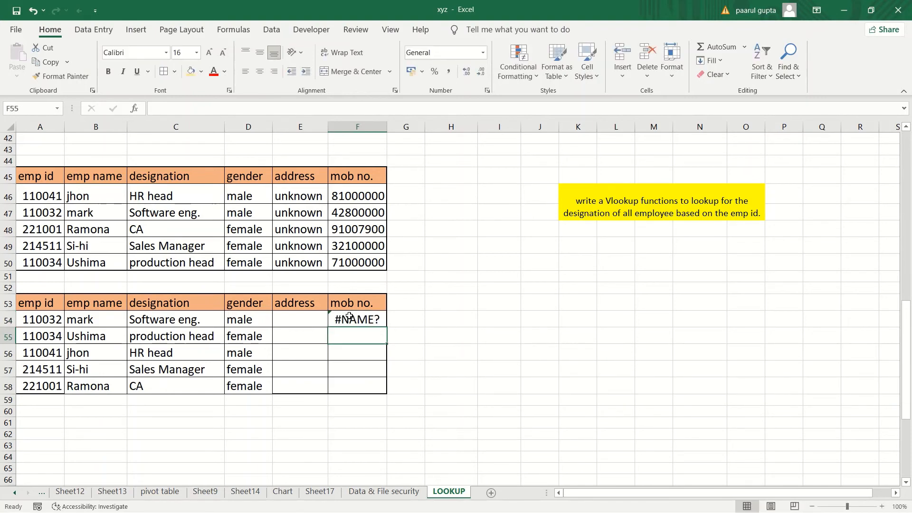
pyautogui.doubleClick(352, 319)
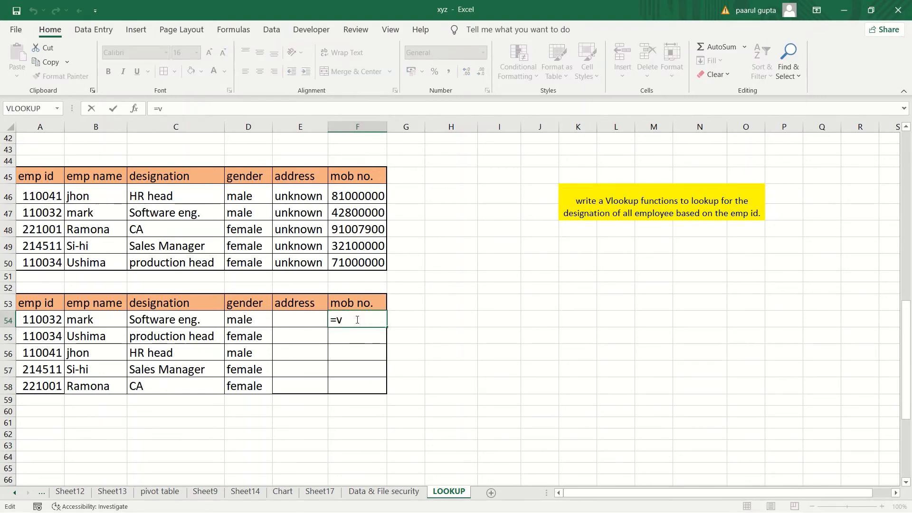
pyautogui.write('l')
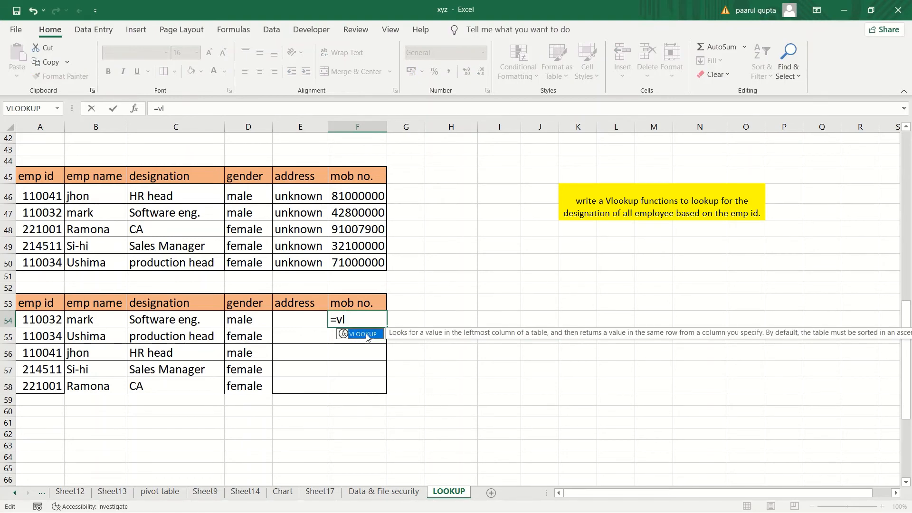
pyautogui.doubleClick(367, 335)
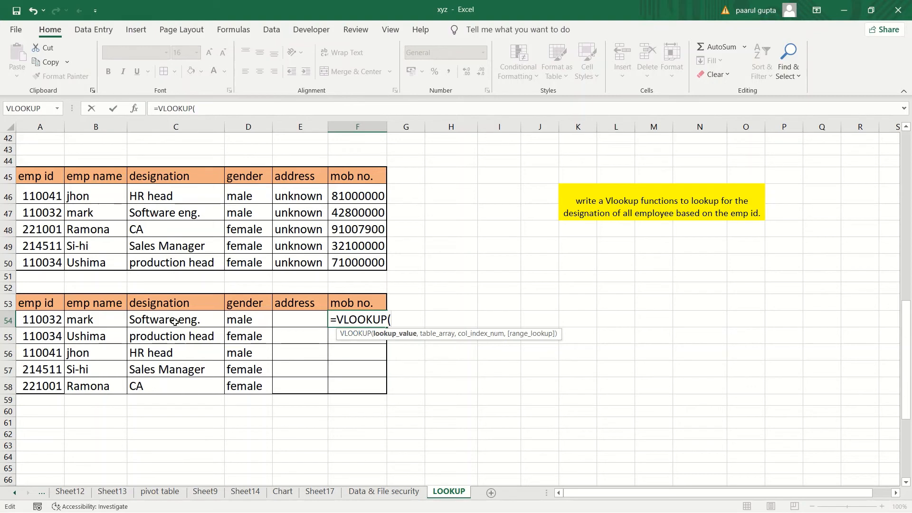
# - Complete the F54 VLOOKUP with lookup value C54, table range C46:F50, column index 4 and exact match 0
pyautogui.click(193, 318)
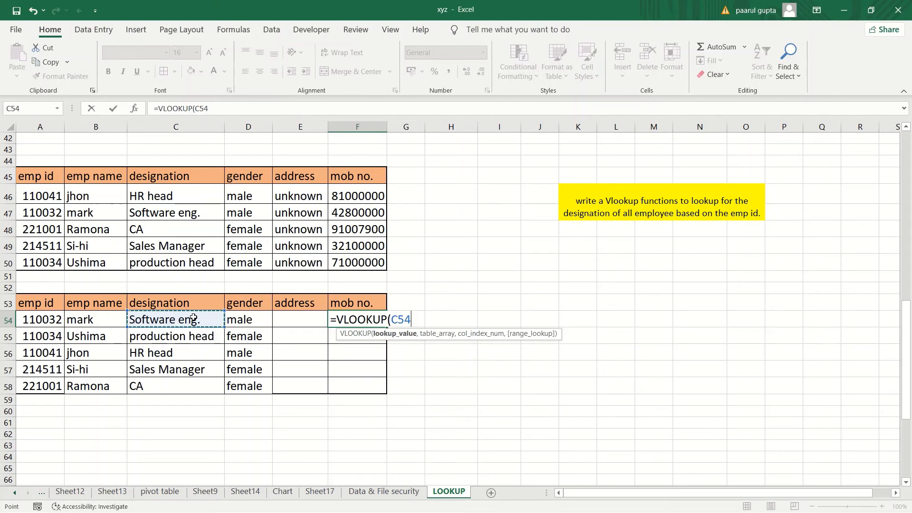
pyautogui.write(',')
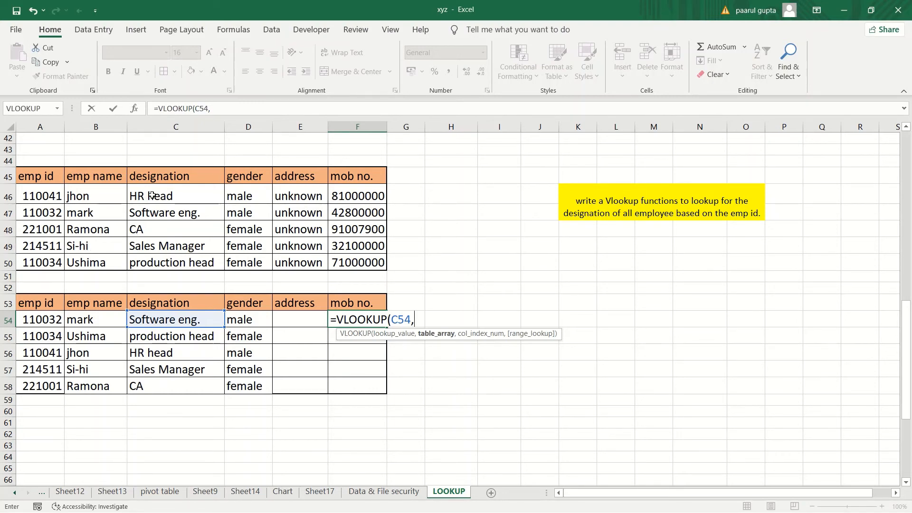
pyautogui.moveTo(150, 199); pyautogui.dragTo(349, 264)
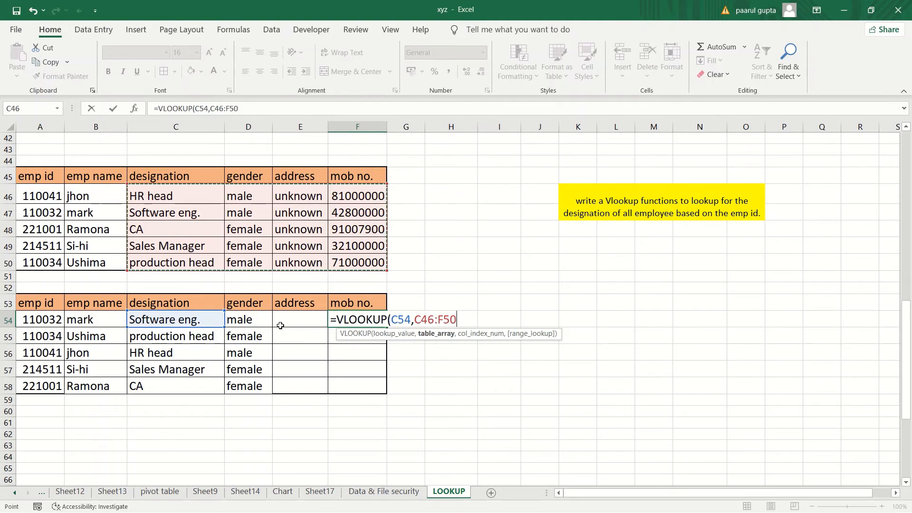
pyautogui.write(',')
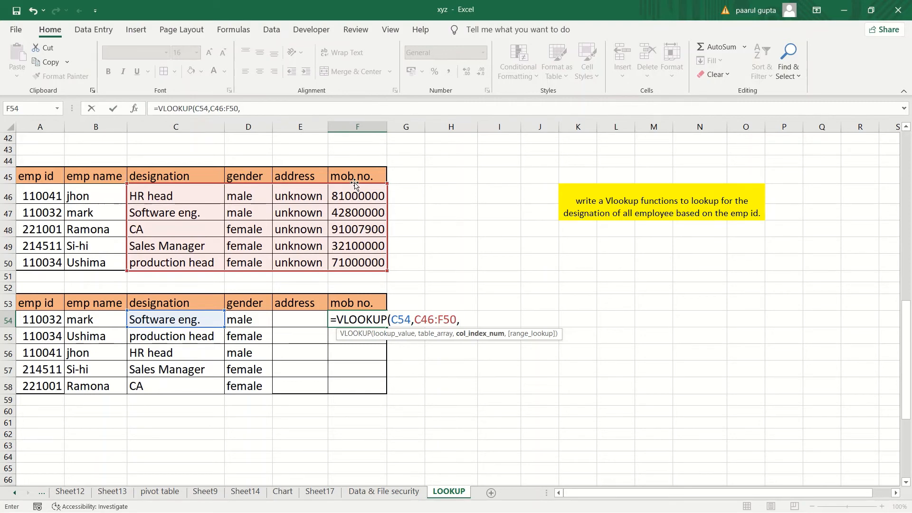
pyautogui.write('4,')
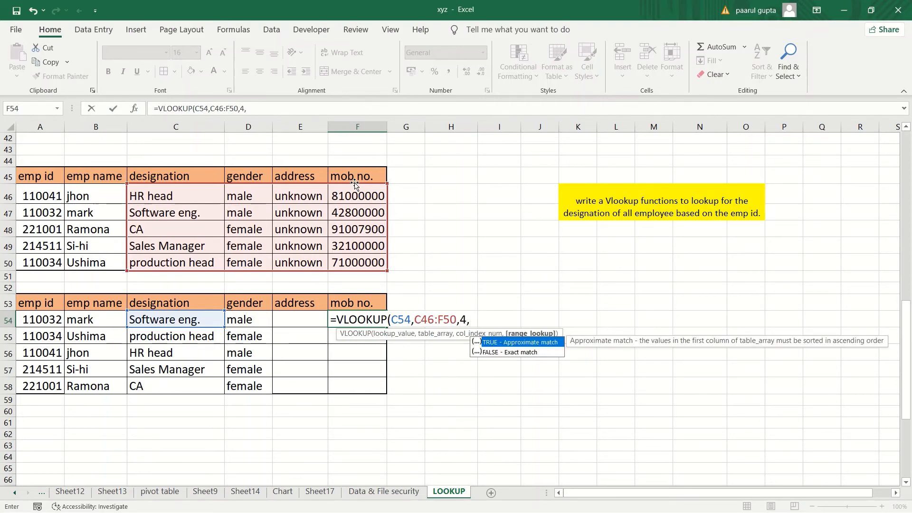
pyautogui.write('0)')
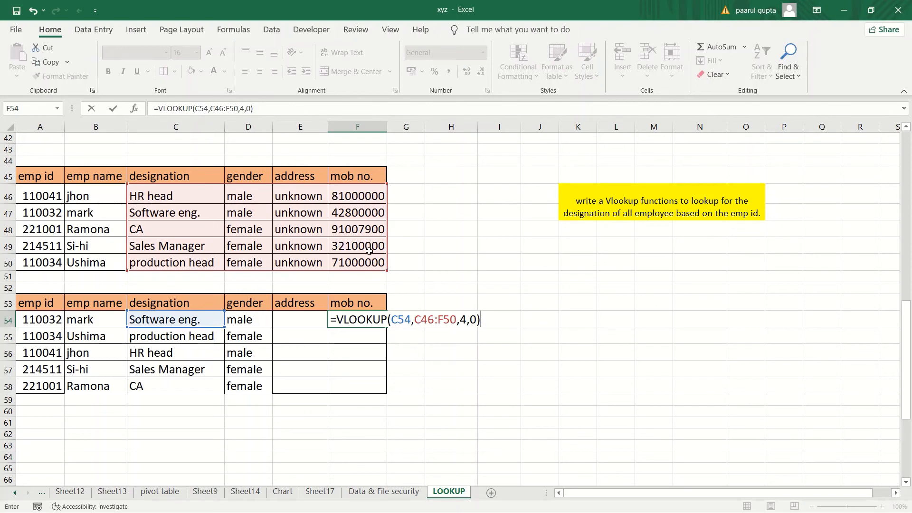
pyautogui.press('Return')
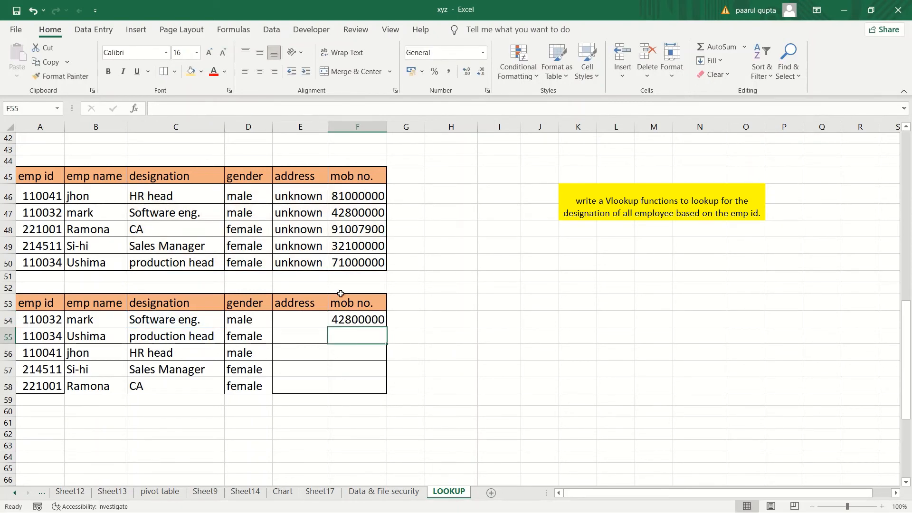
# - Lock the table range in F54's VLOOKUP formula as $C$46:$F$50 and fill the formula down to F58
pyautogui.click(365, 323)
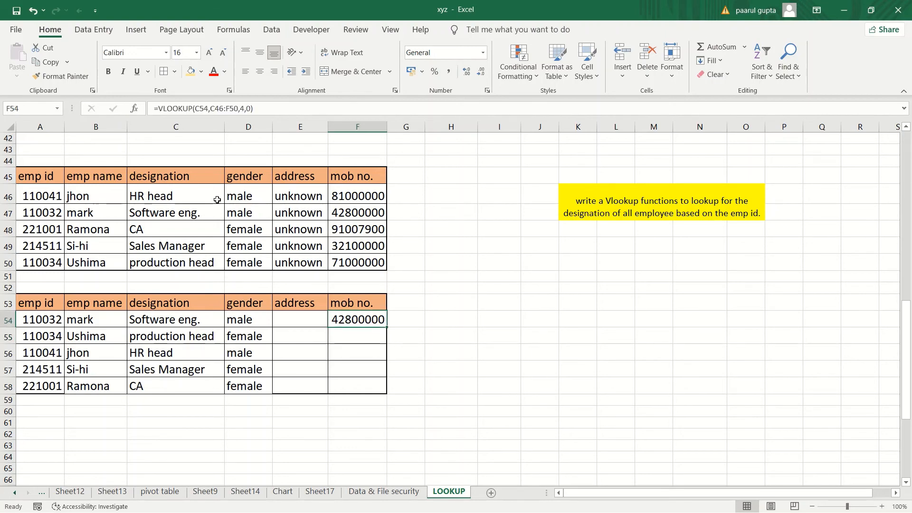
pyautogui.moveTo(238, 109); pyautogui.dragTo(213, 104)
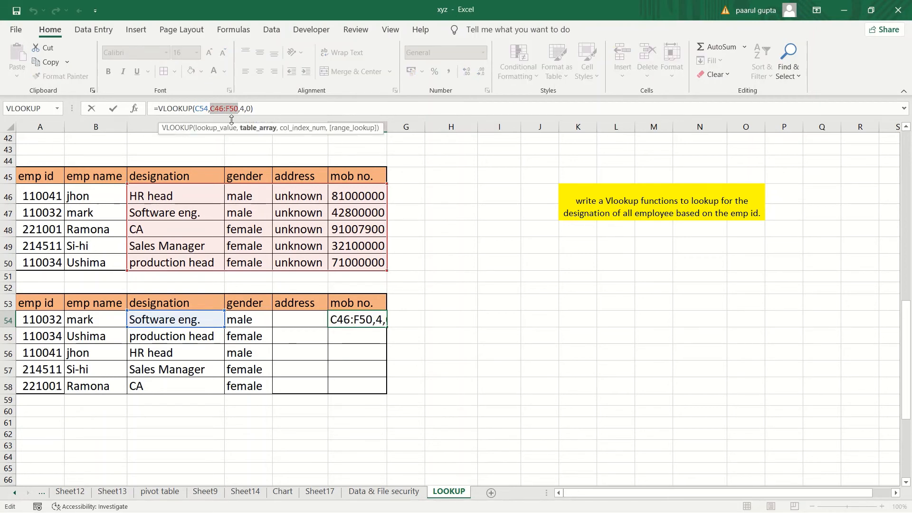
pyautogui.press('F4')
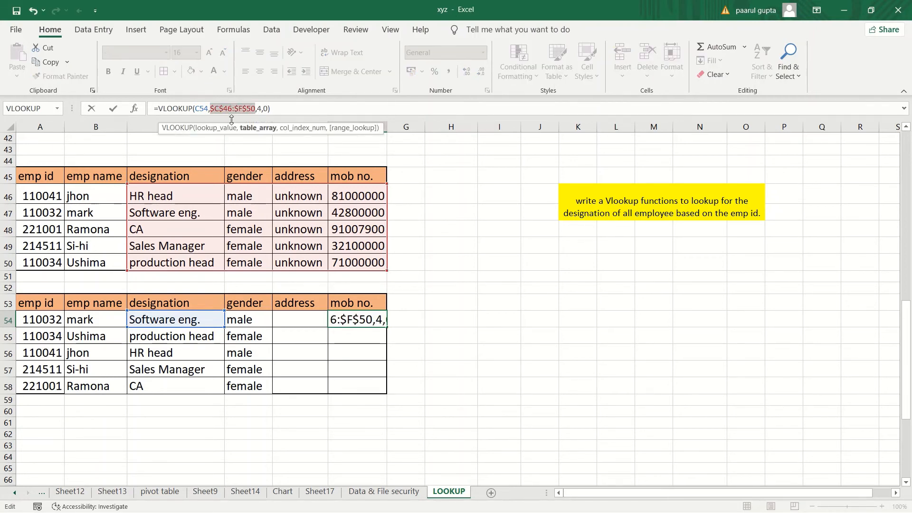
pyautogui.press('Return')
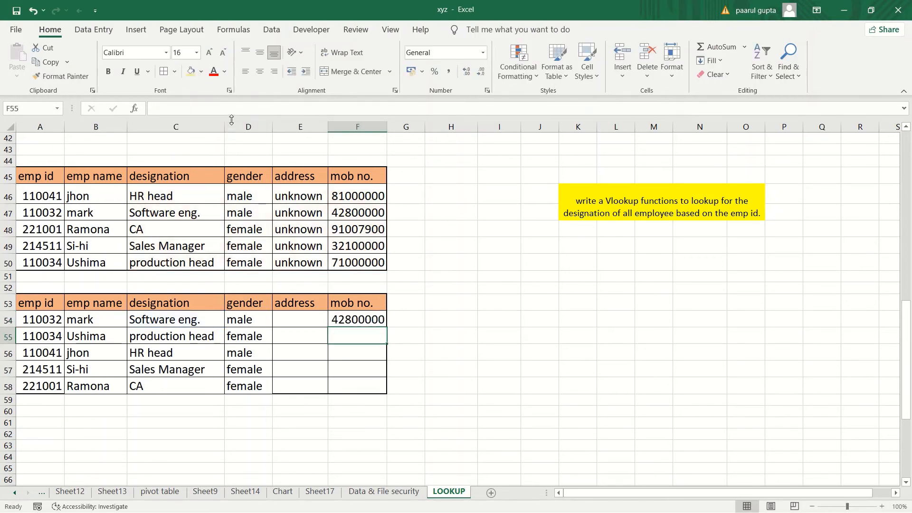
pyautogui.click(384, 324)
pyautogui.moveTo(386, 327); pyautogui.dragTo(387, 395)
pyautogui.click(488, 386)
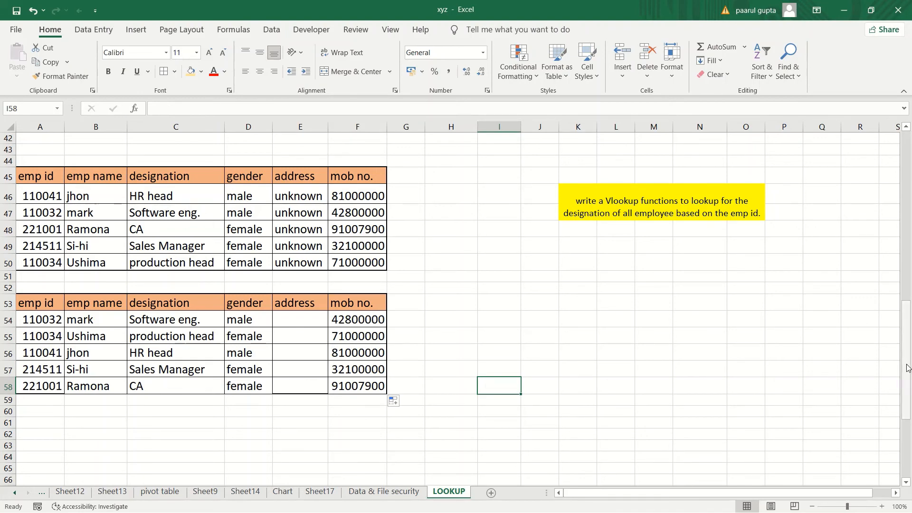
# - Examine the food sales exercise below the employee tables, including its daily sales figures and the separate item price table
pyautogui.moveTo(908, 368); pyautogui.dragTo(910, 395)
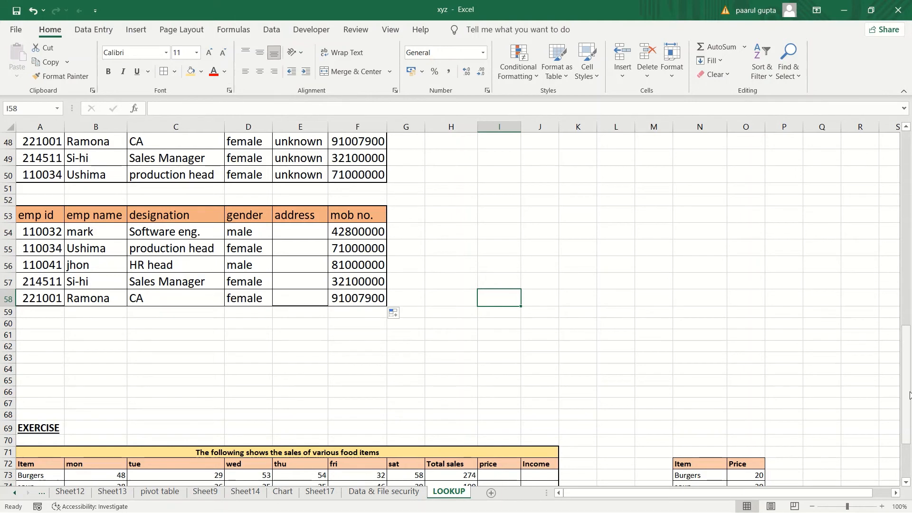
pyautogui.moveTo(910, 396); pyautogui.dragTo(909, 451)
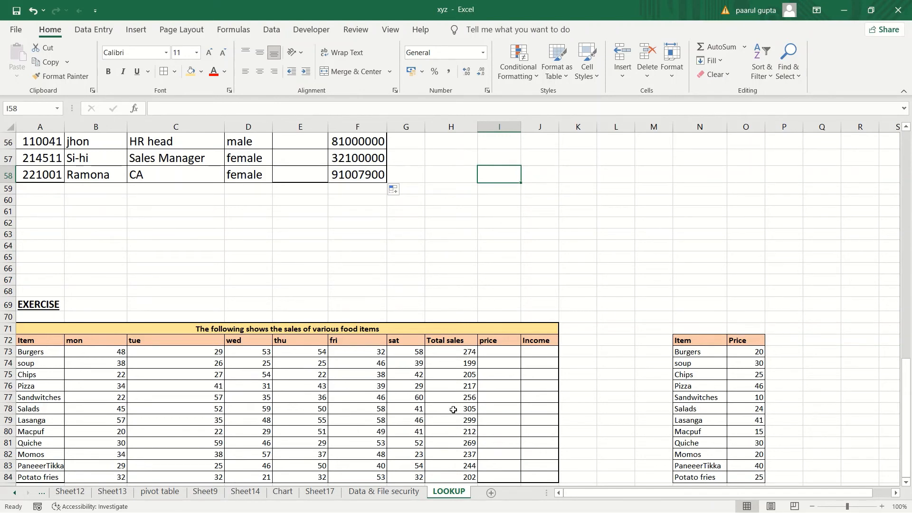
pyautogui.click(582, 464)
pyautogui.press('Down')
pyautogui.press('Down')
pyautogui.press('Down')
pyautogui.press('Down')
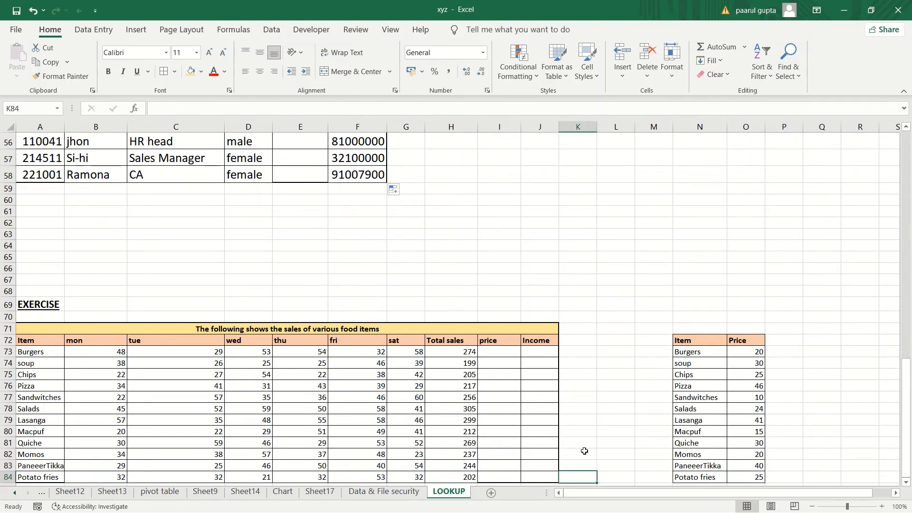
pyautogui.press('Up')
pyautogui.press('Up')
pyautogui.press('Up')
pyautogui.press('Up')
pyautogui.press('Up')
pyautogui.press('Up')
pyautogui.press('Up')
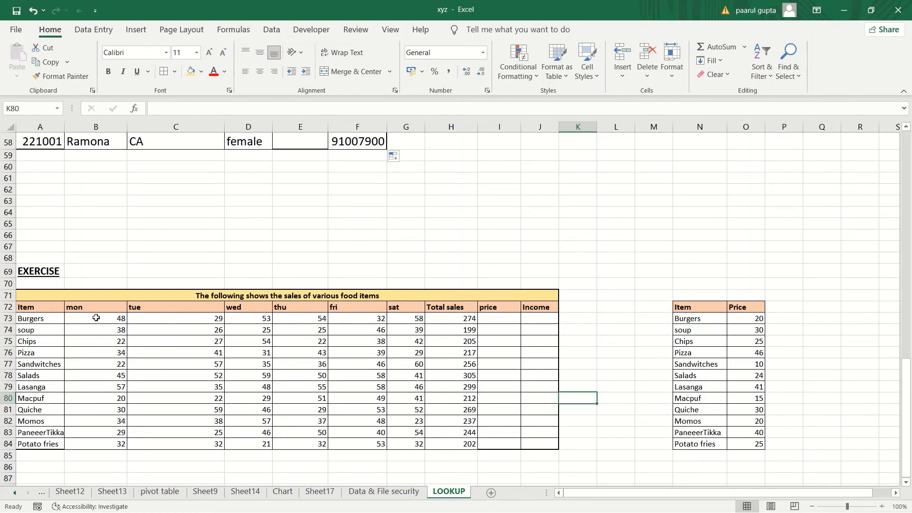
pyautogui.moveTo(99, 320); pyautogui.dragTo(408, 424)
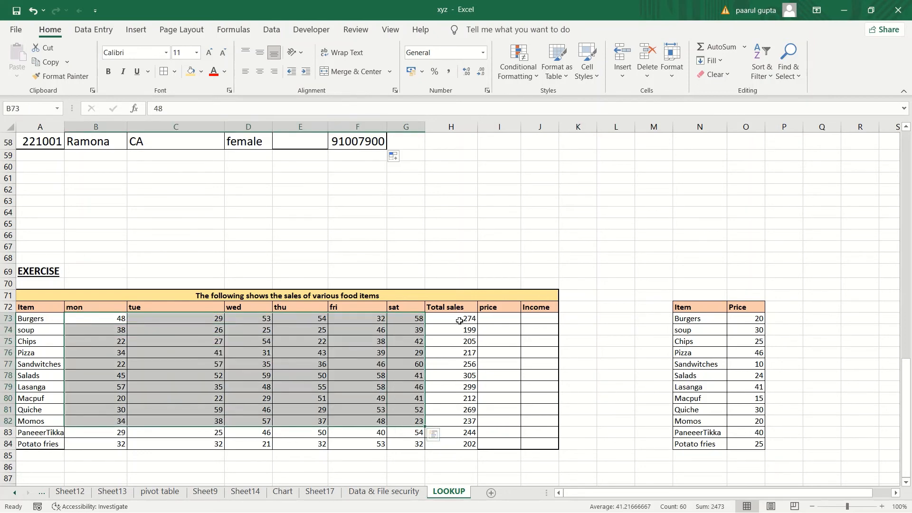
# - Start a VLOOKUP formula in I73, the Burgers price cell, with item cell A73 as the lookup value
pyautogui.click(505, 320)
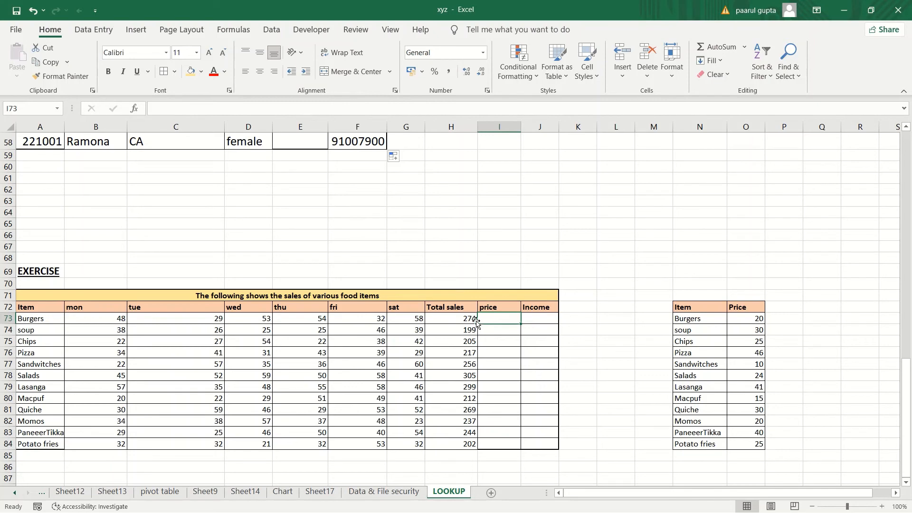
pyautogui.click(511, 319)
pyautogui.write('=v')
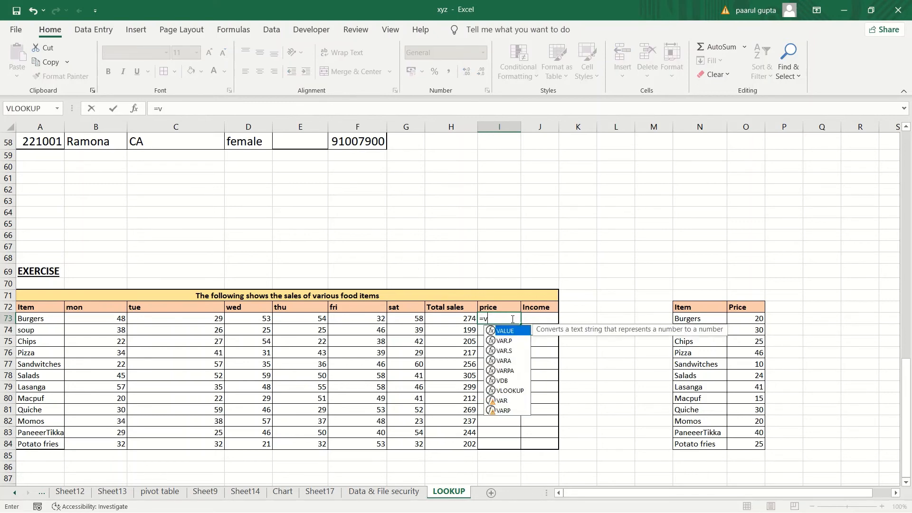
pyautogui.doubleClick(506, 389)
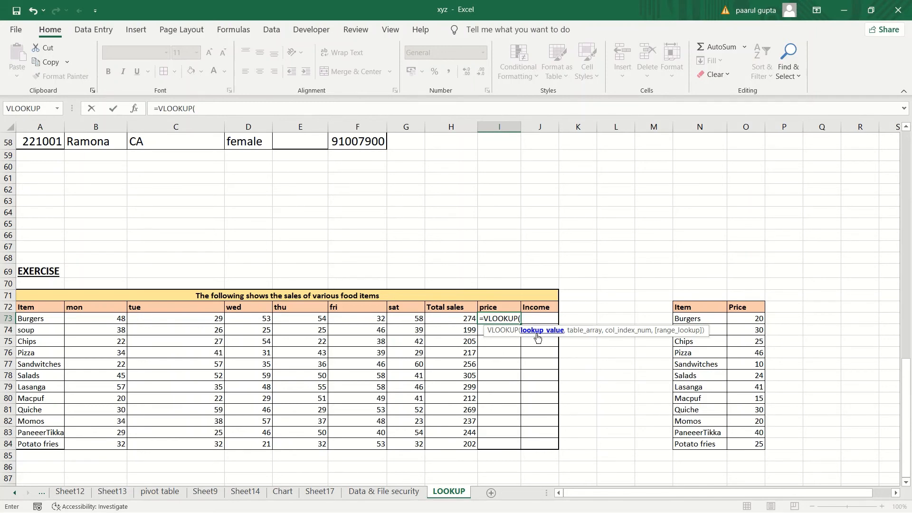
pyautogui.click(461, 319)
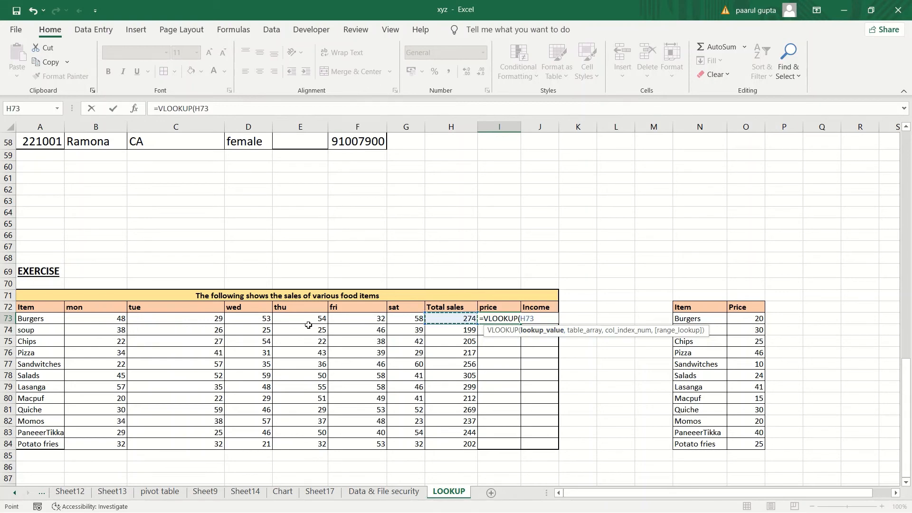
pyautogui.click(48, 321)
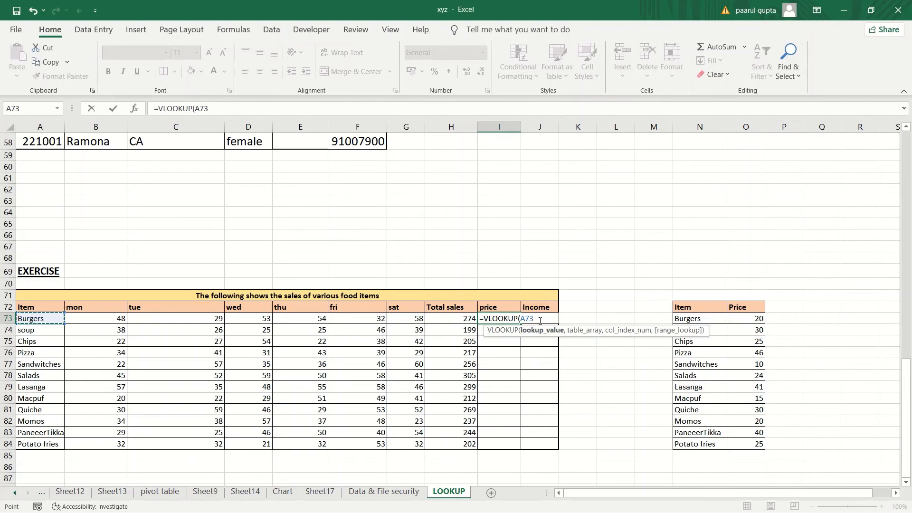
pyautogui.write(',')
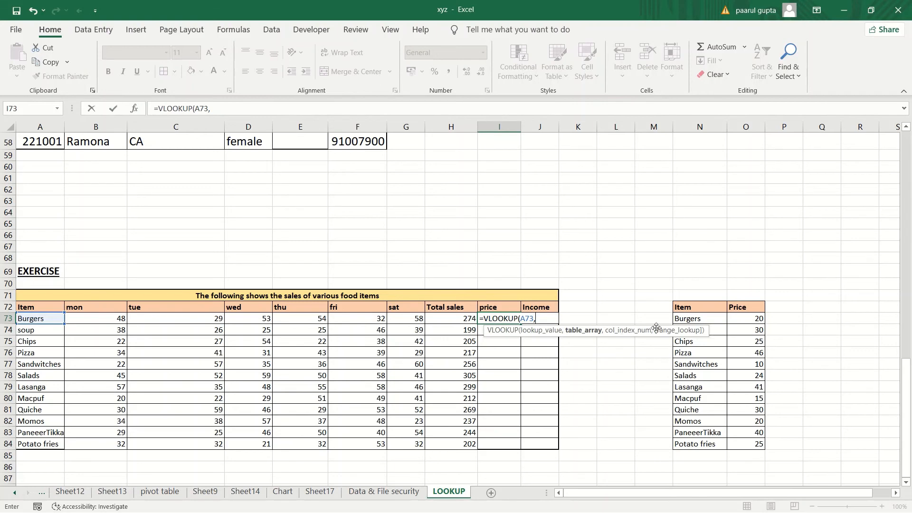
# - Complete the I73 VLOOKUP with table range N73:O84, column index 2 and exact match 0
pyautogui.moveTo(693, 323); pyautogui.dragTo(743, 445)
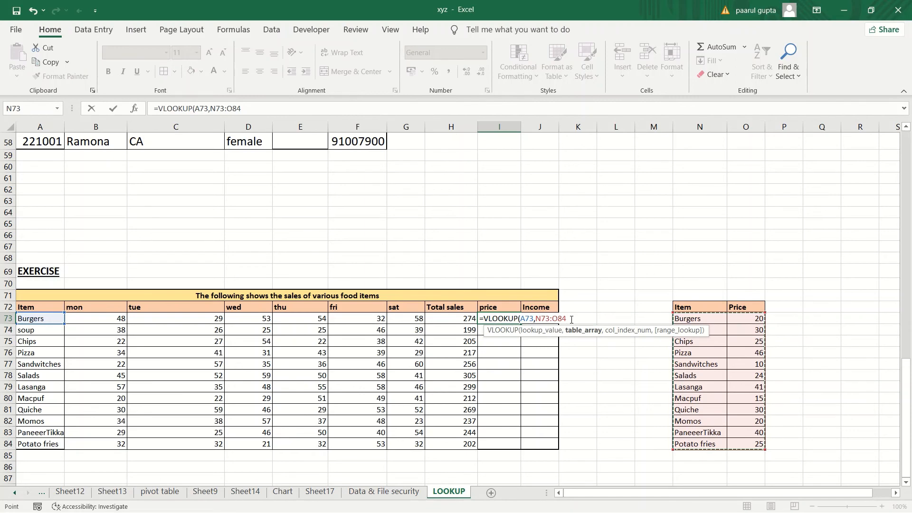
pyautogui.write(',')
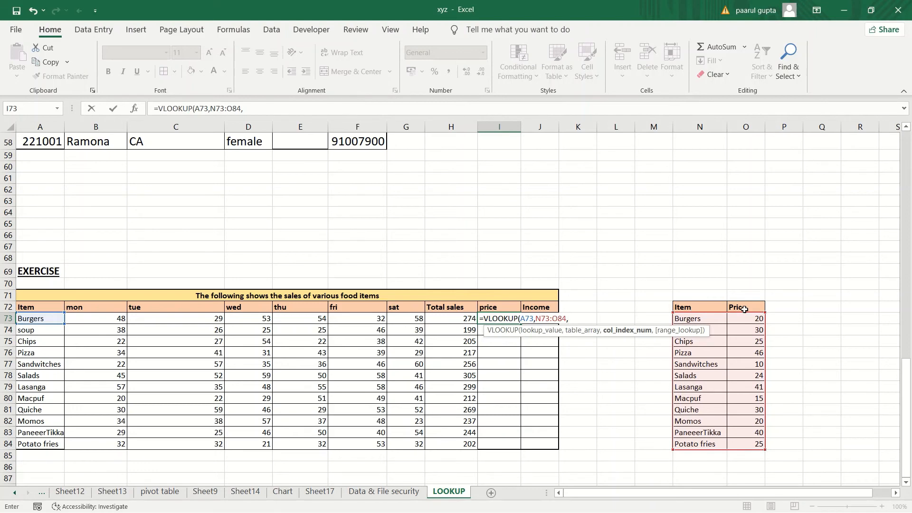
pyautogui.write('2,')
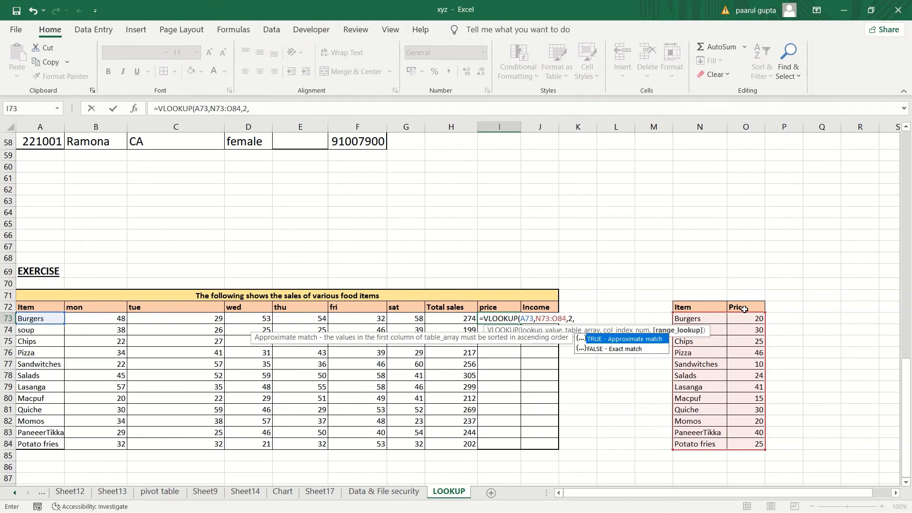
pyautogui.click(616, 350)
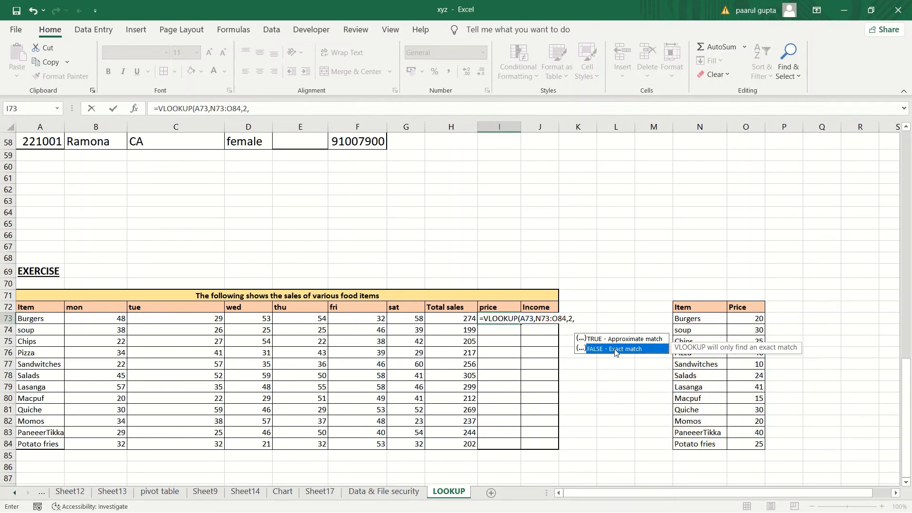
pyautogui.click(586, 314)
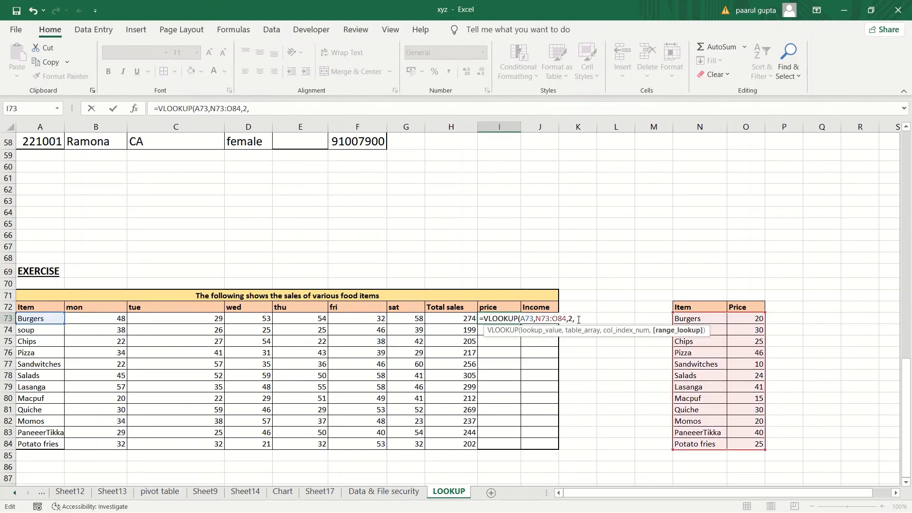
pyautogui.write('0)')
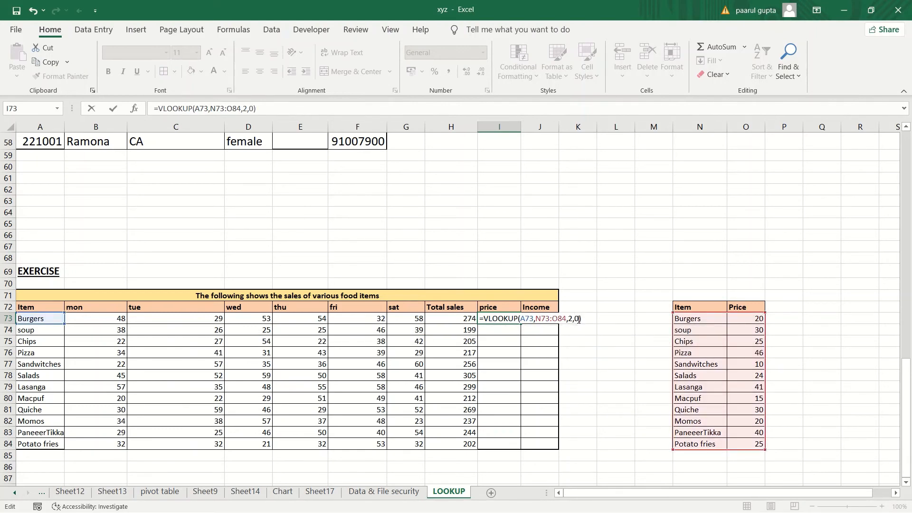
pyautogui.press('Return')
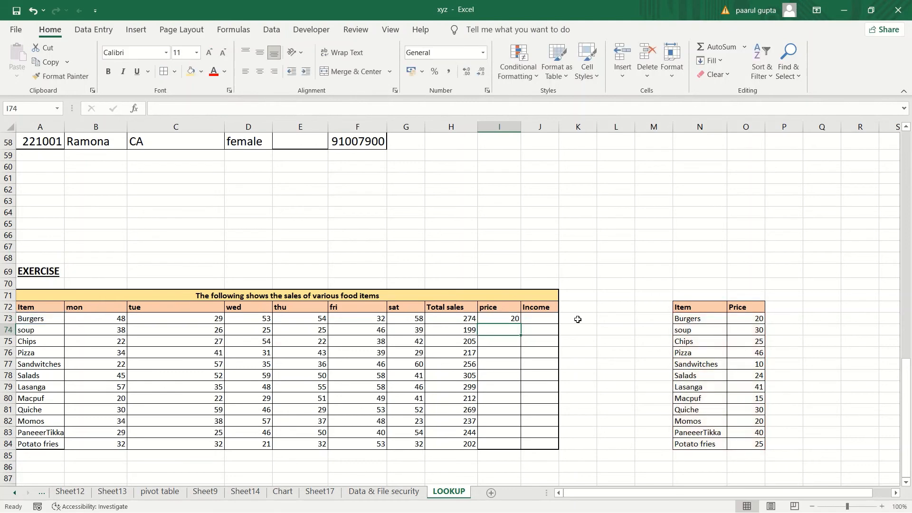
# - Fill the Burgers price formula down to I84 for the remaining food items, and select the first Income cell
pyautogui.click(509, 318)
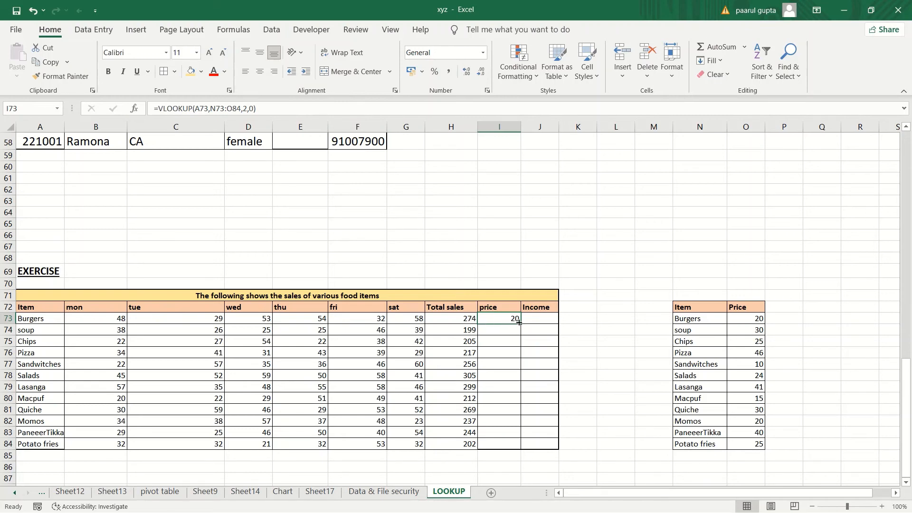
pyautogui.moveTo(522, 325); pyautogui.dragTo(523, 445)
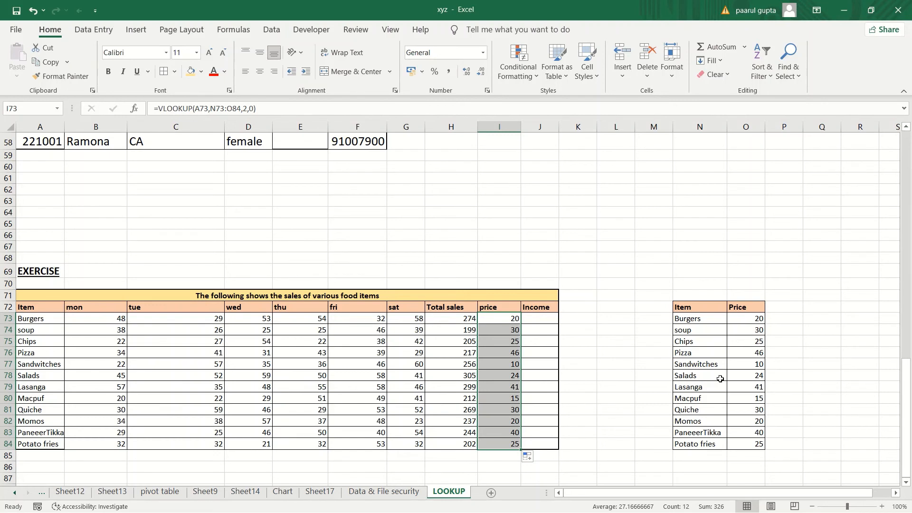
pyautogui.click(538, 318)
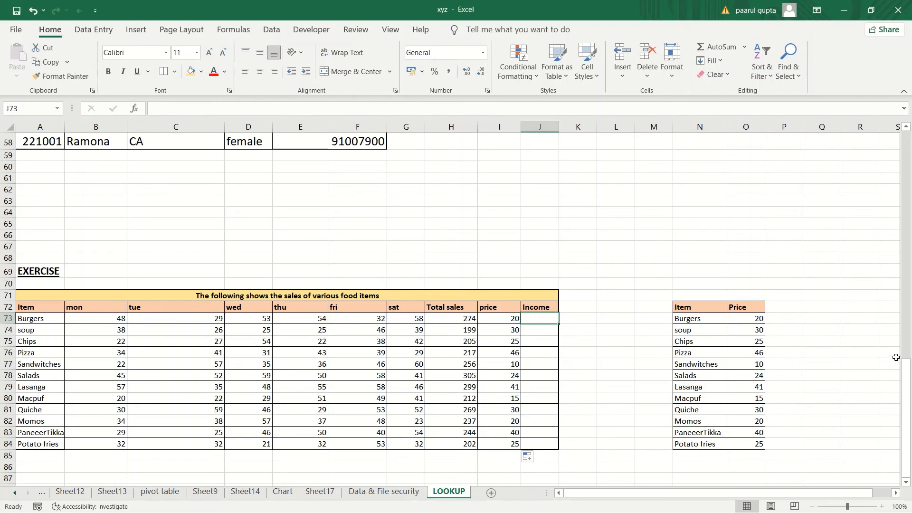
# - Examine the H Lookup section's horizontal employee table and its blank copy, comparing their layout with the vertical lookup tables above
pyautogui.moveTo(906, 418); pyautogui.dragTo(911, 368)
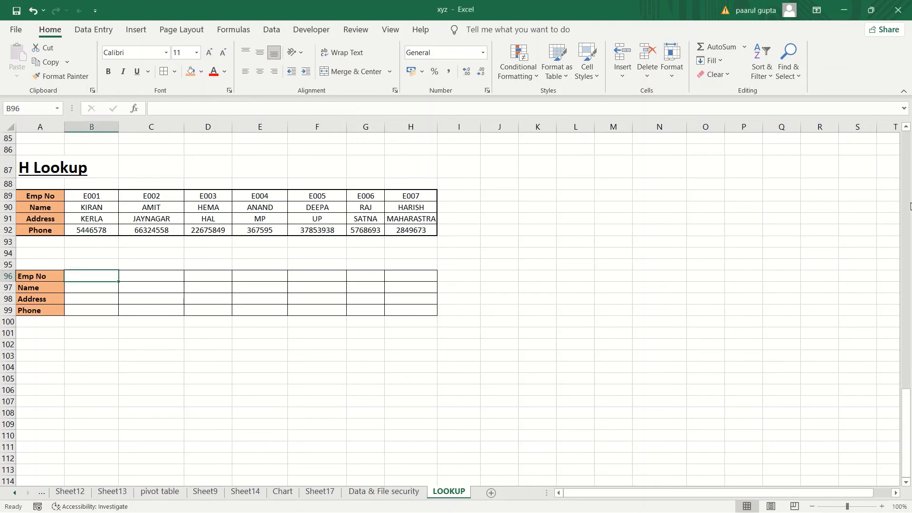
pyautogui.moveTo(906, 399); pyautogui.dragTo(906, 291)
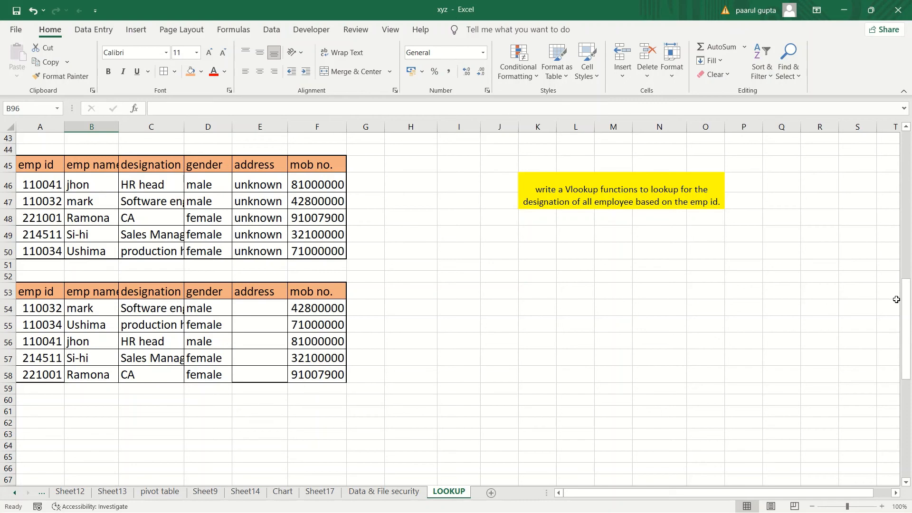
pyautogui.moveTo(908, 310); pyautogui.dragTo(911, 408)
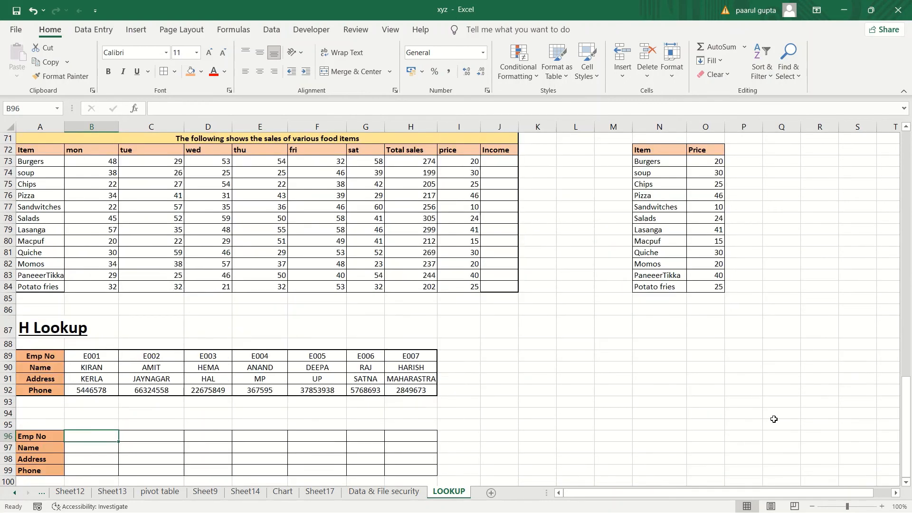
pyautogui.click(458, 468)
pyautogui.press('Down')
pyautogui.press('Down')
pyautogui.press('Down')
pyautogui.press('Down')
pyautogui.press('Down')
pyautogui.press('Down')
pyautogui.press('Down')
pyautogui.press('Down')
pyautogui.press('Down')
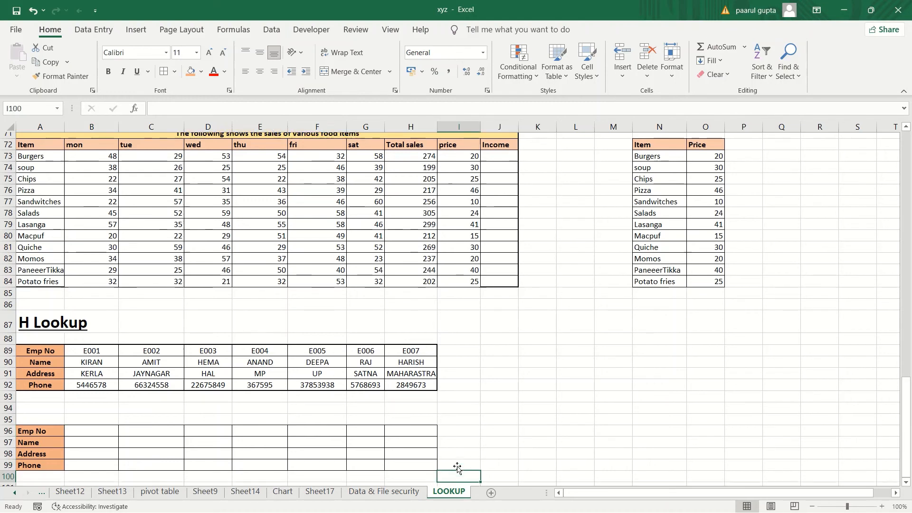
pyautogui.press('Down')
pyautogui.press('Down')
pyautogui.press('Down')
pyautogui.press('Down')
pyautogui.press('Down')
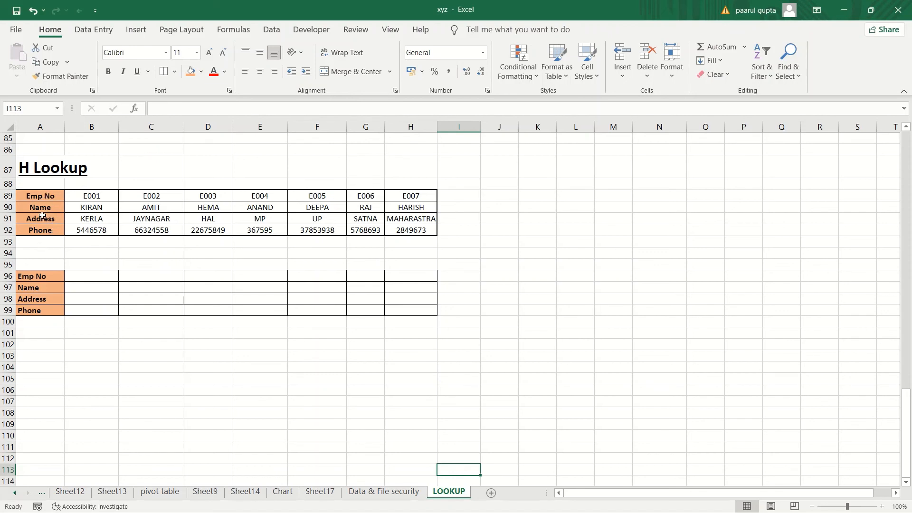
# - Start an HLOOKUP formula in B96, the first Emp No cell of the blank H Lookup table
pyautogui.click(98, 279)
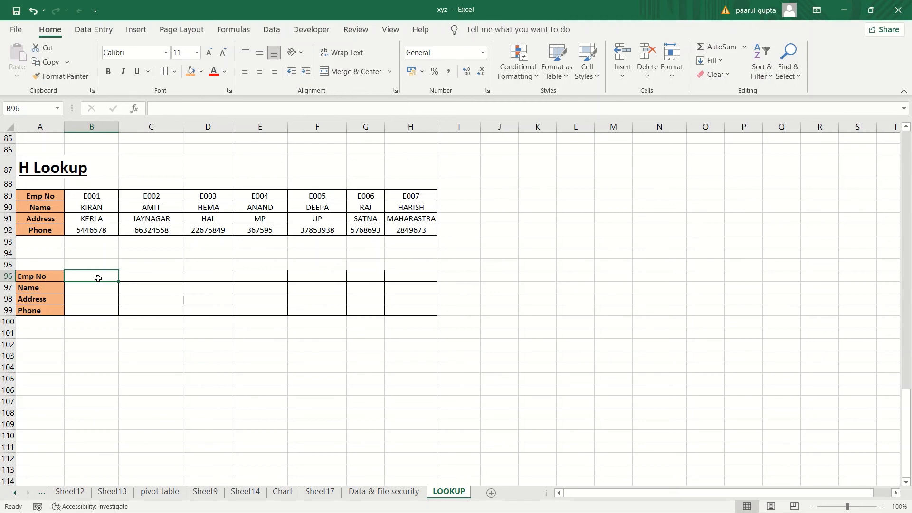
pyautogui.press('capslock')
pyautogui.scroll(-1, 95, 273)
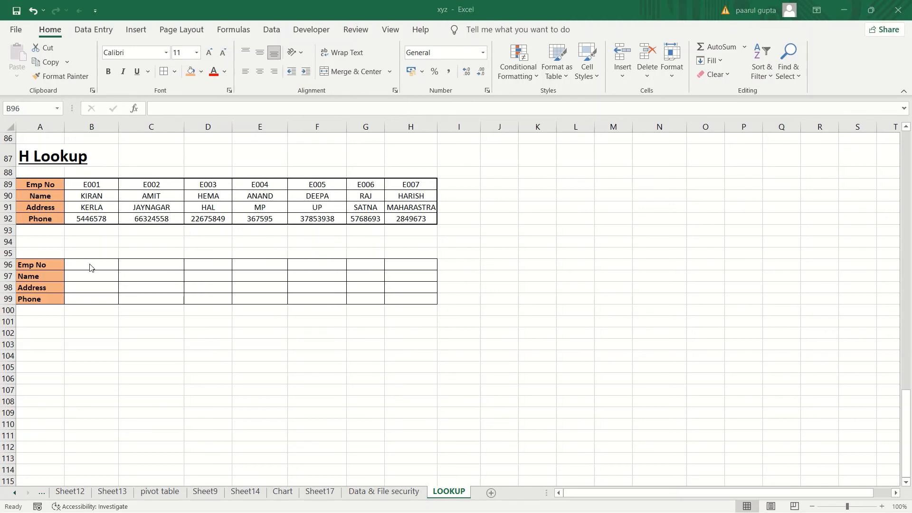
pyautogui.click(89, 264)
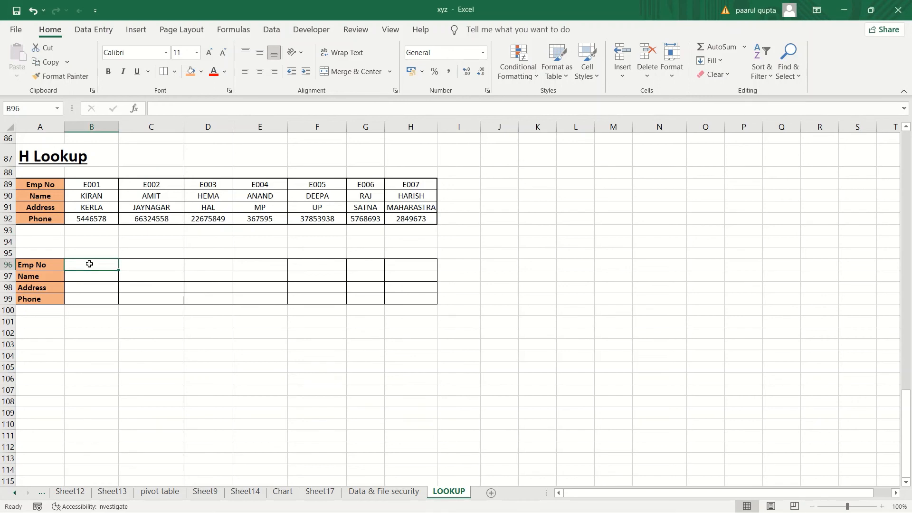
pyautogui.write('hloo')
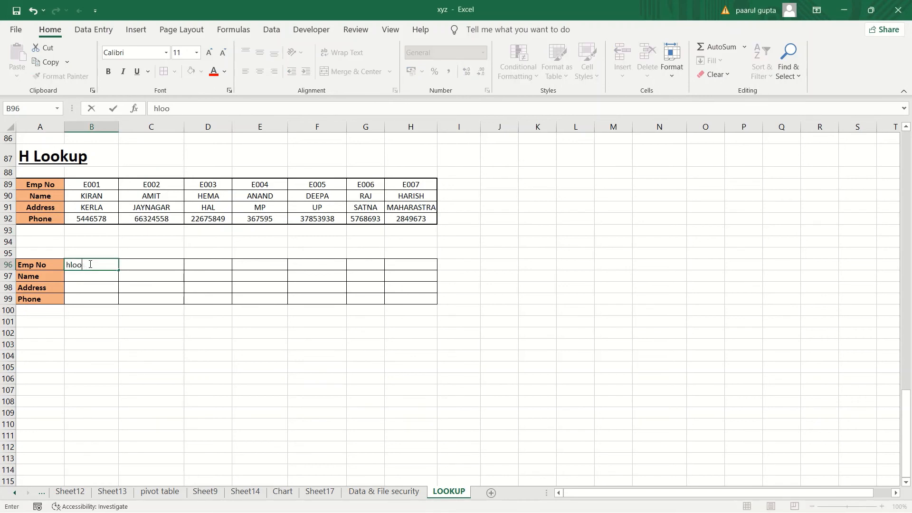
pyautogui.write('kup')
pyautogui.click(68, 266)
pyautogui.write('=')
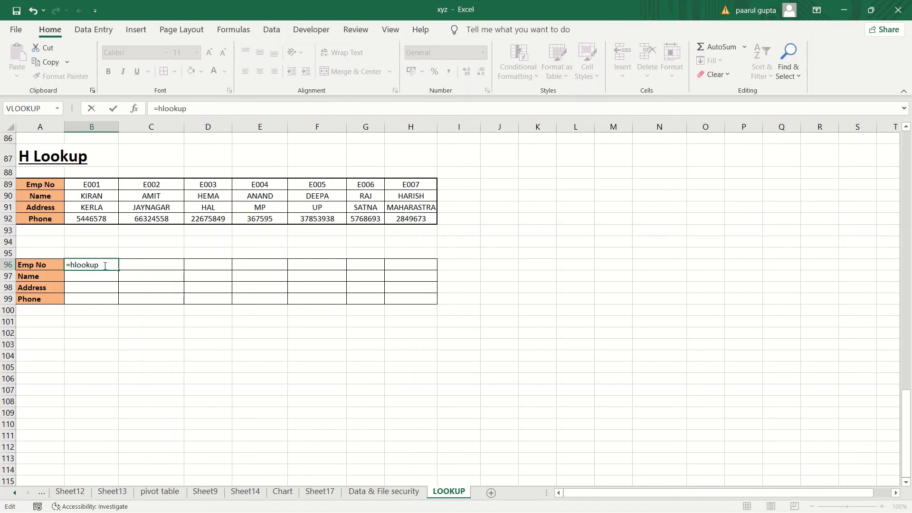
pyautogui.click(105, 266)
pyautogui.press('BackSpace')
pyautogui.press('BackSpace')
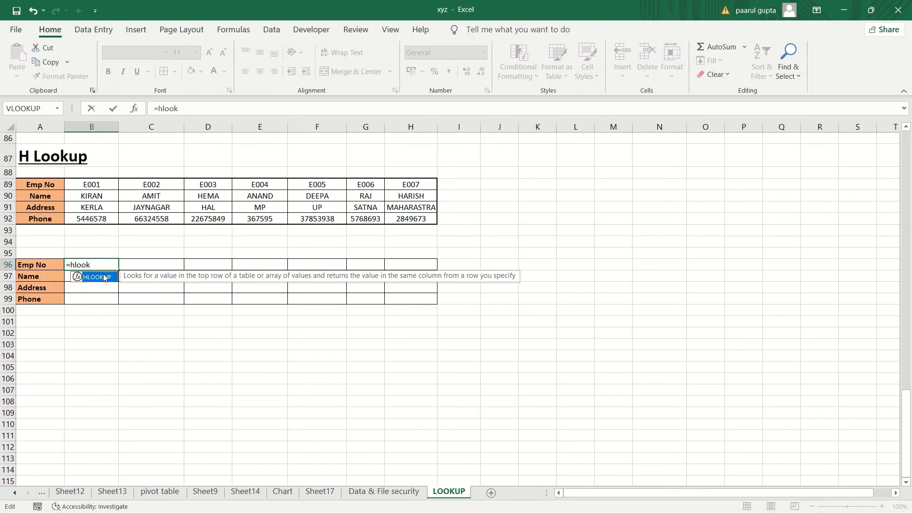
pyautogui.doubleClick(104, 276)
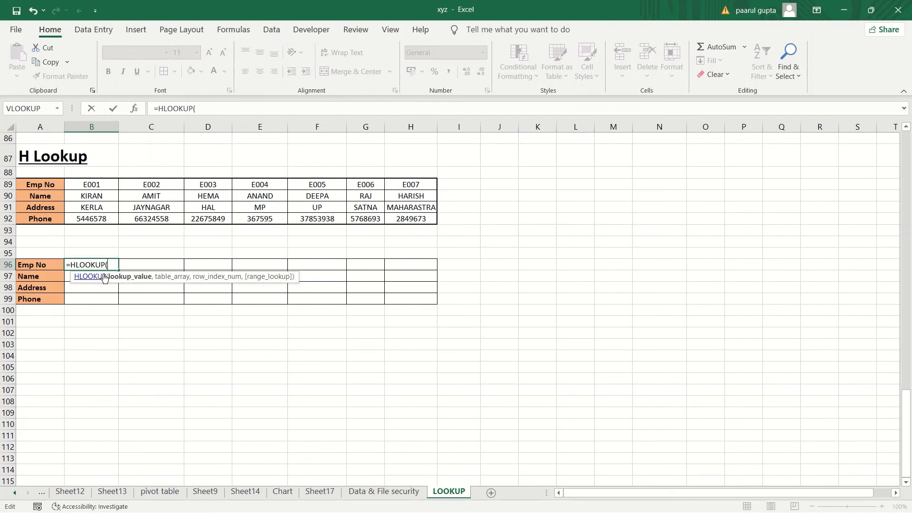
# - Complete the B96 HLOOKUP with lookup value B89, table range B89:H92, row index 1 and exact match 0
pyautogui.click(93, 186)
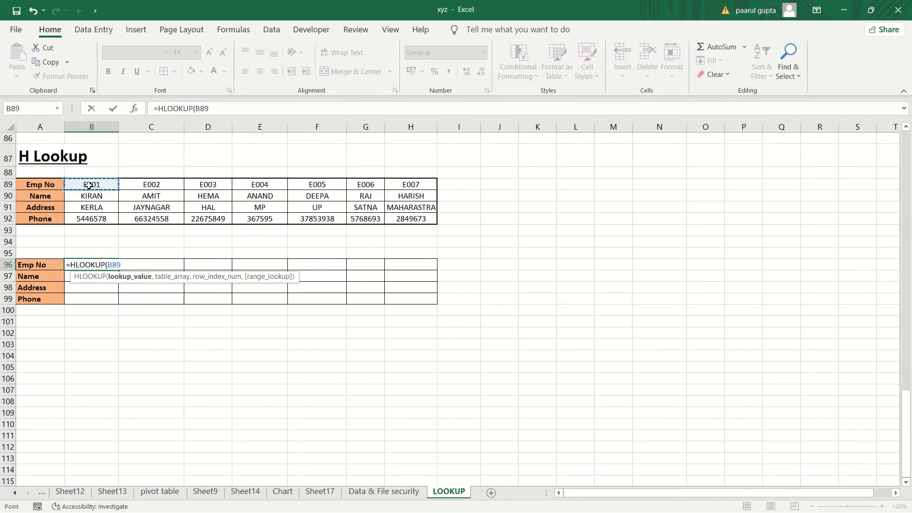
pyautogui.write(',')
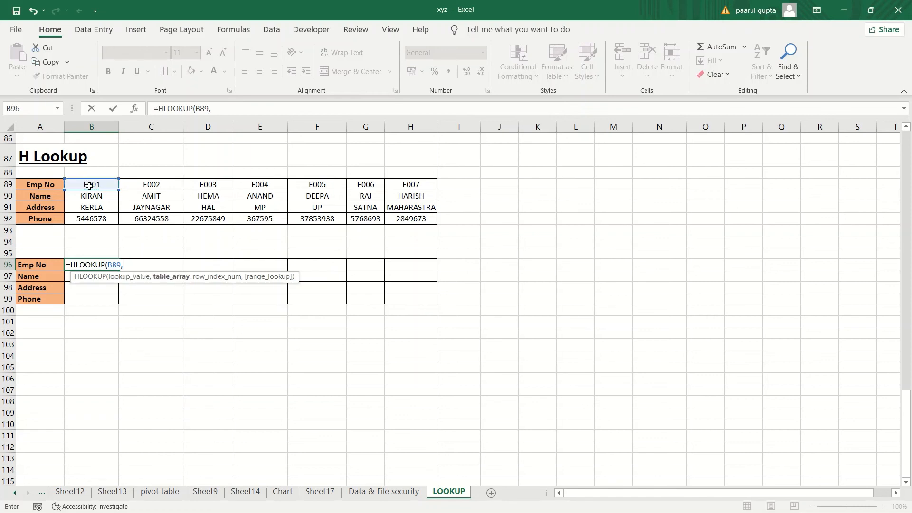
pyautogui.moveTo(90, 186); pyautogui.dragTo(403, 218)
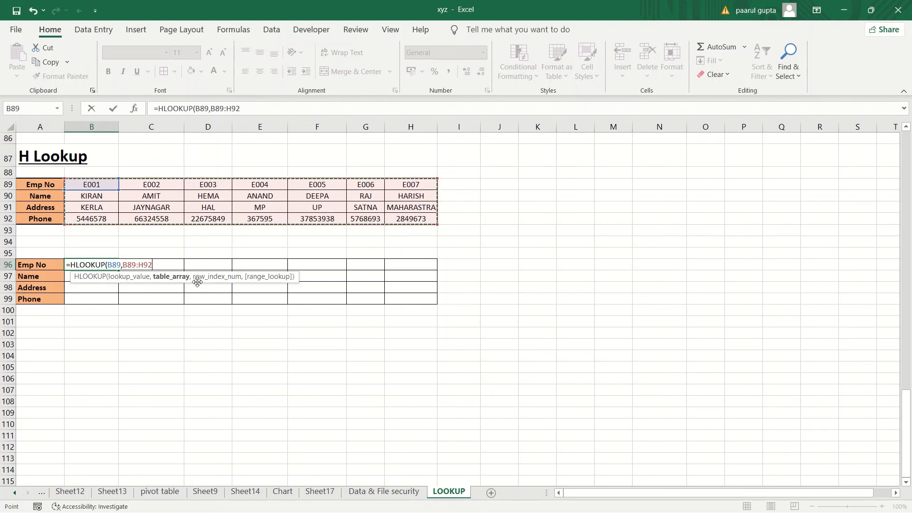
pyautogui.write(',')
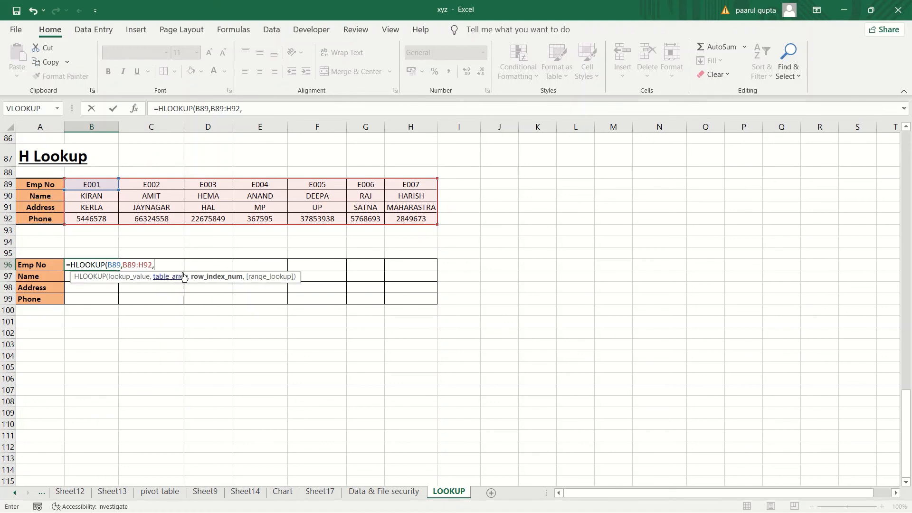
pyautogui.write('1,0')
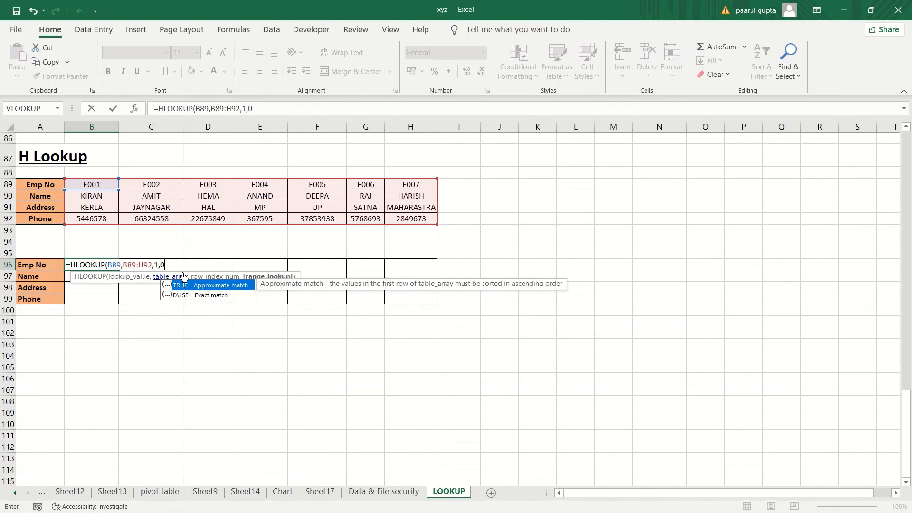
pyautogui.write(')')
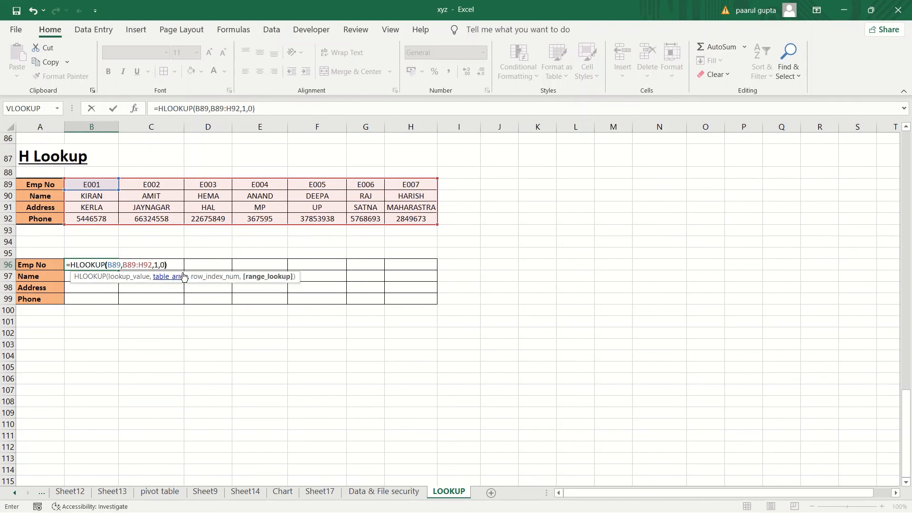
pyautogui.press('Return')
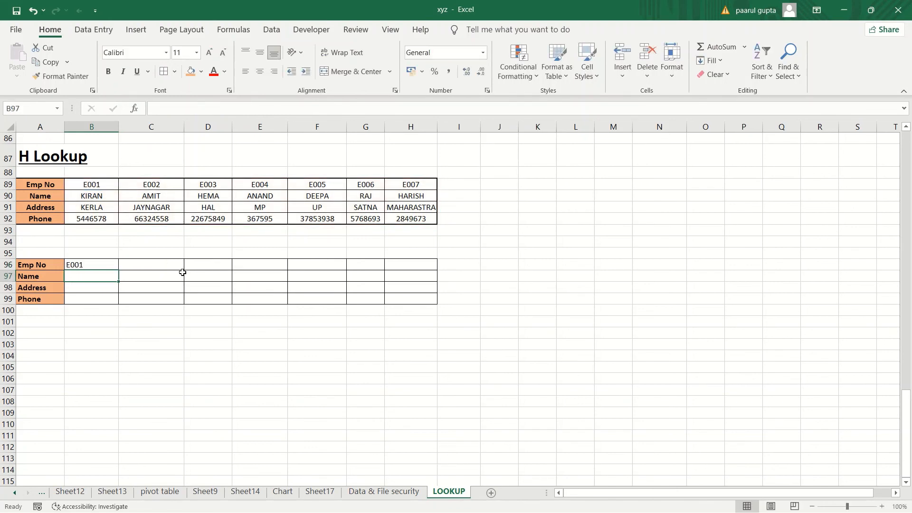
# - Lock the table range in B96's HLOOKUP formula as $B$89:$H$92 and fill the formula across to H96
pyautogui.click(93, 264)
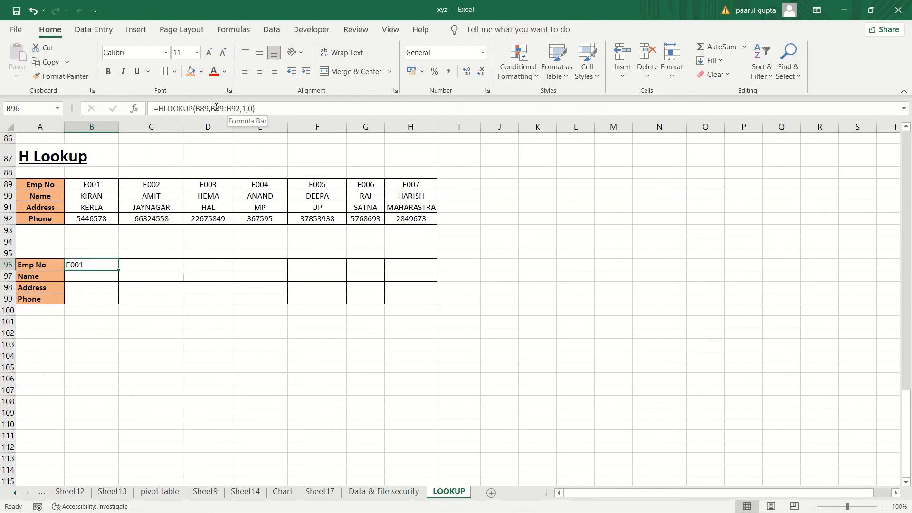
pyautogui.moveTo(211, 108); pyautogui.dragTo(241, 110)
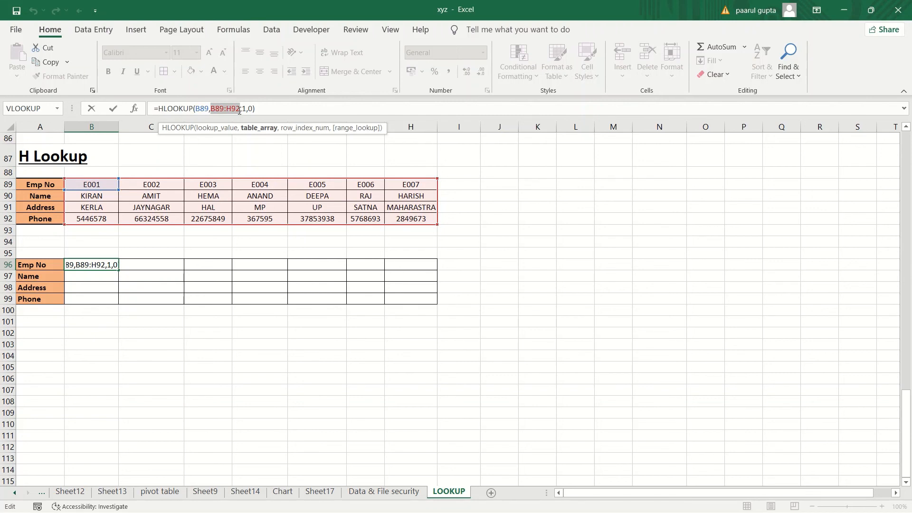
pyautogui.press('F4')
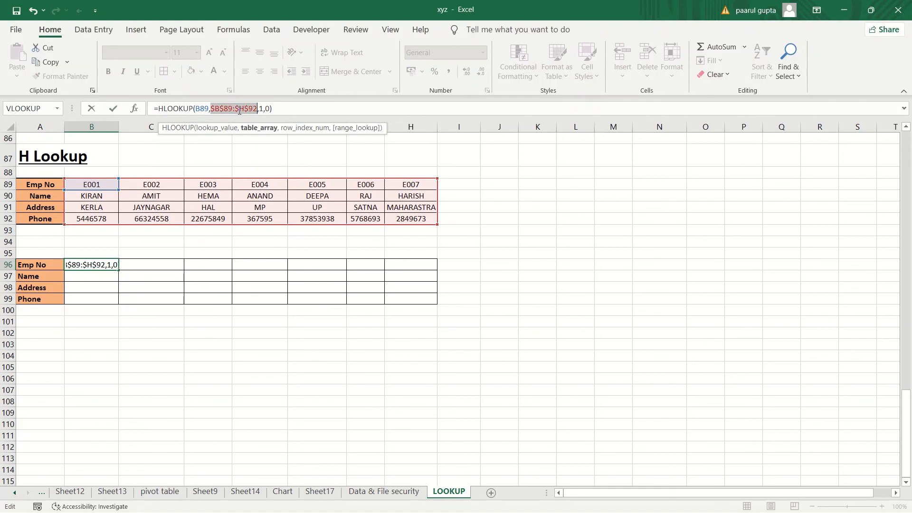
pyautogui.hotkey('ctrl', 'Return')
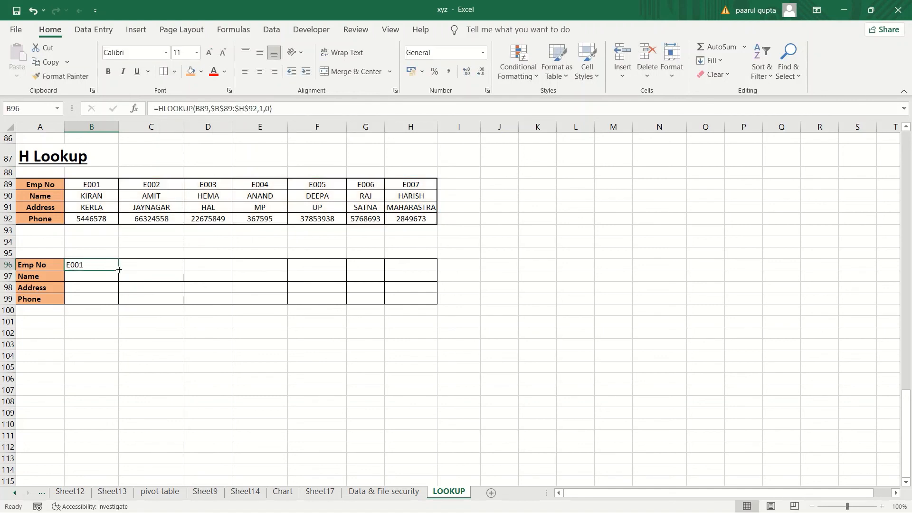
pyautogui.moveTo(119, 270); pyautogui.dragTo(417, 267)
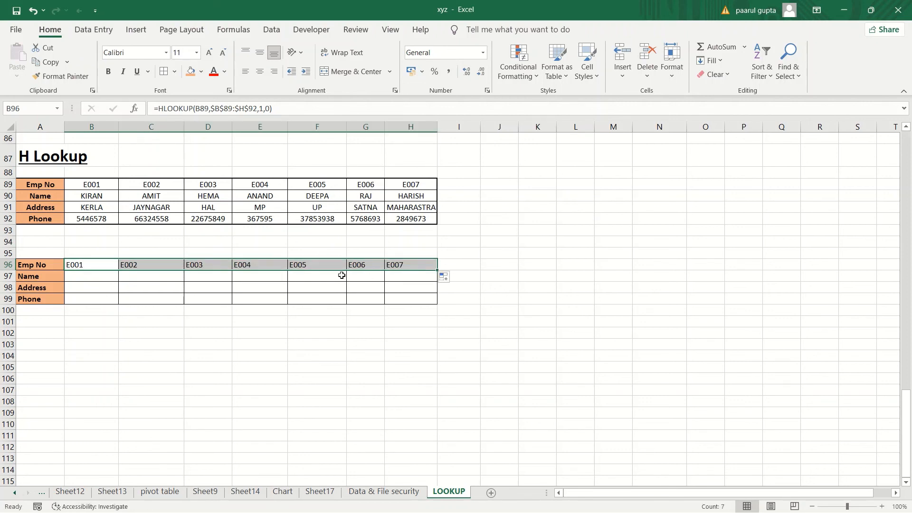
# - Enter an HLOOKUP in B97, the first Name cell, with lookup value B96, table range B89:H92, row index 2 and exact match 0
pyautogui.click(87, 277)
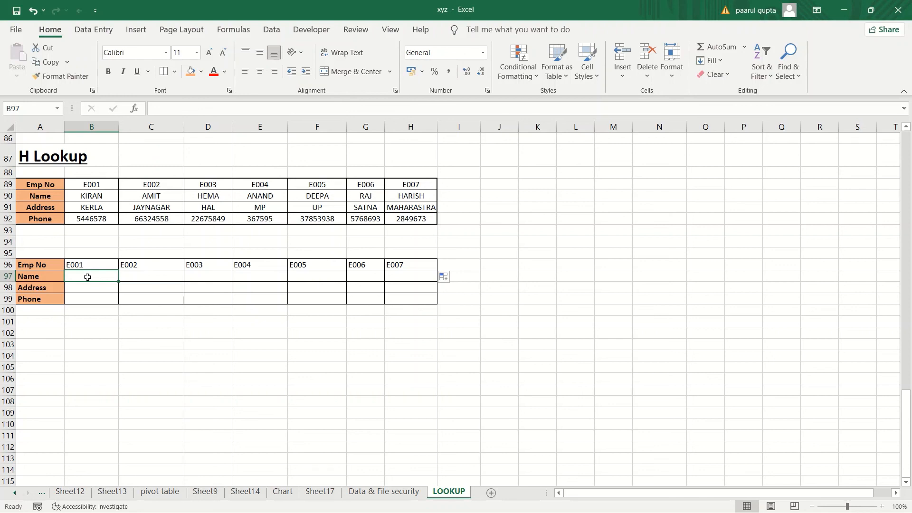
pyautogui.write('=')
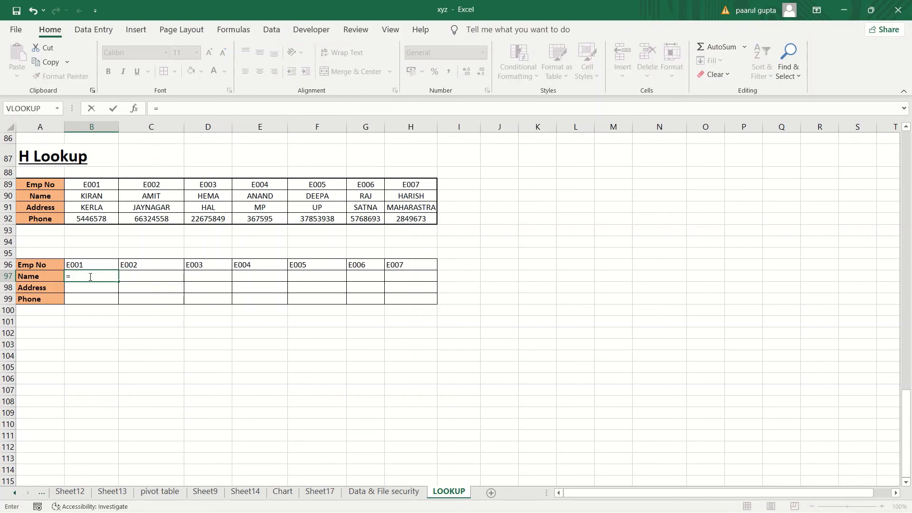
pyautogui.write('hloo')
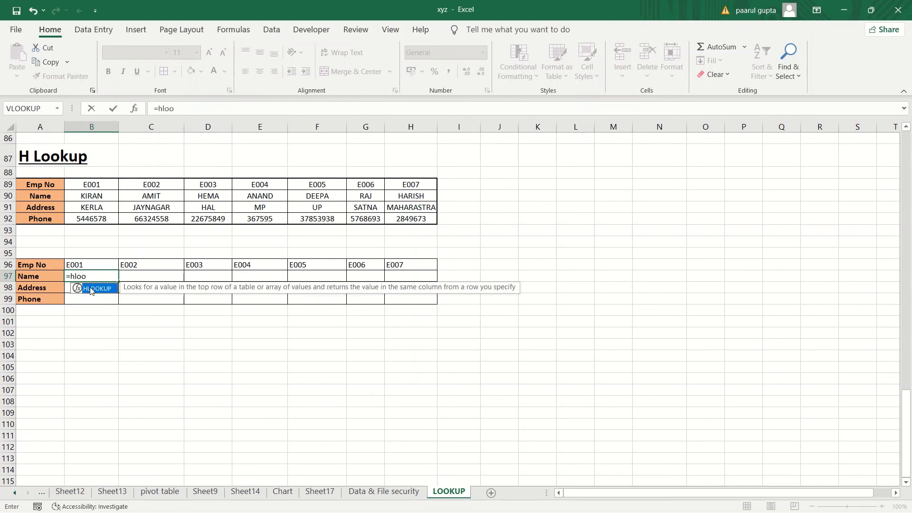
pyautogui.doubleClick(92, 289)
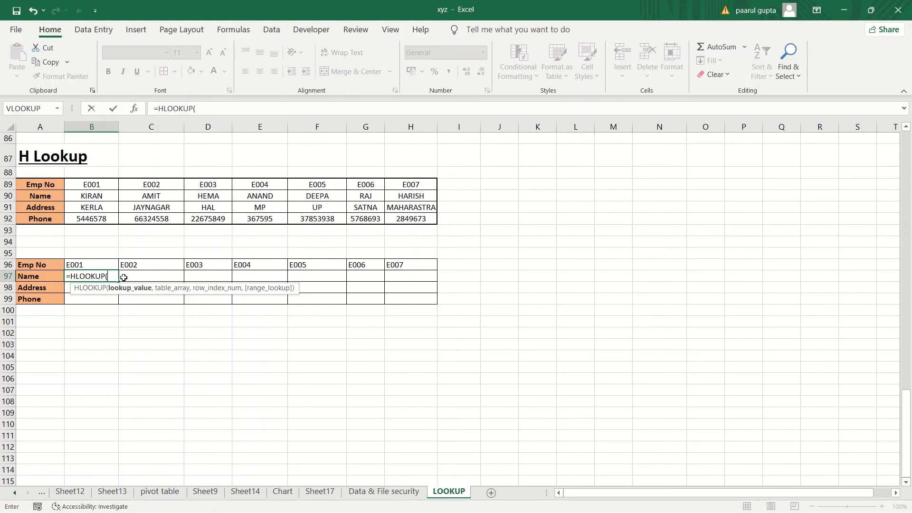
pyautogui.click(77, 263)
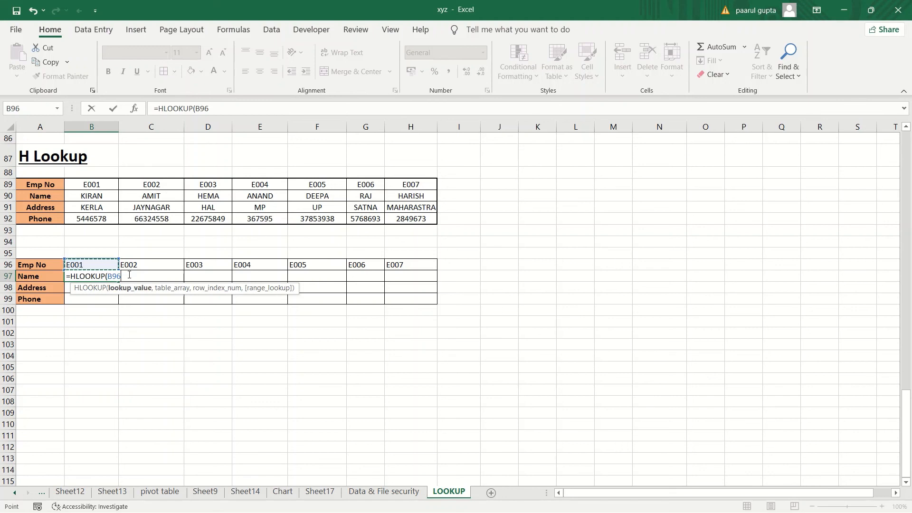
pyautogui.write(',')
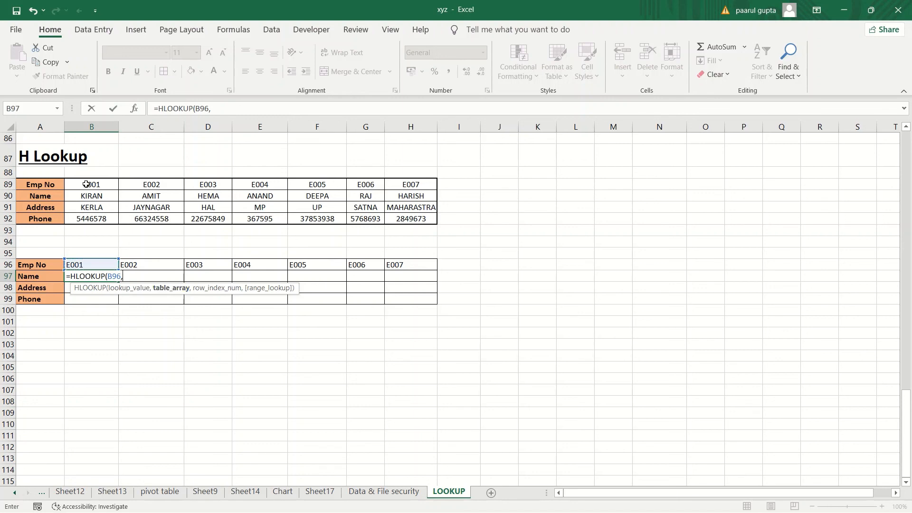
pyautogui.moveTo(87, 183); pyautogui.dragTo(407, 217)
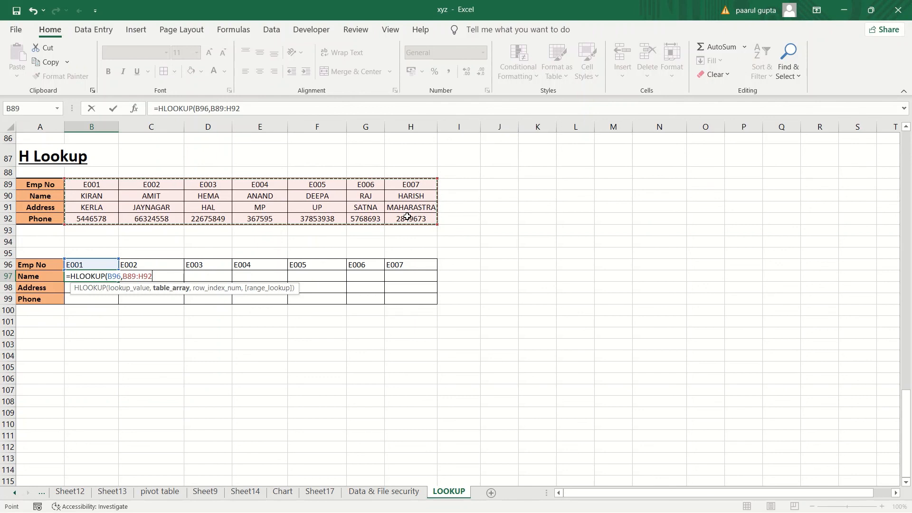
pyautogui.write(',')
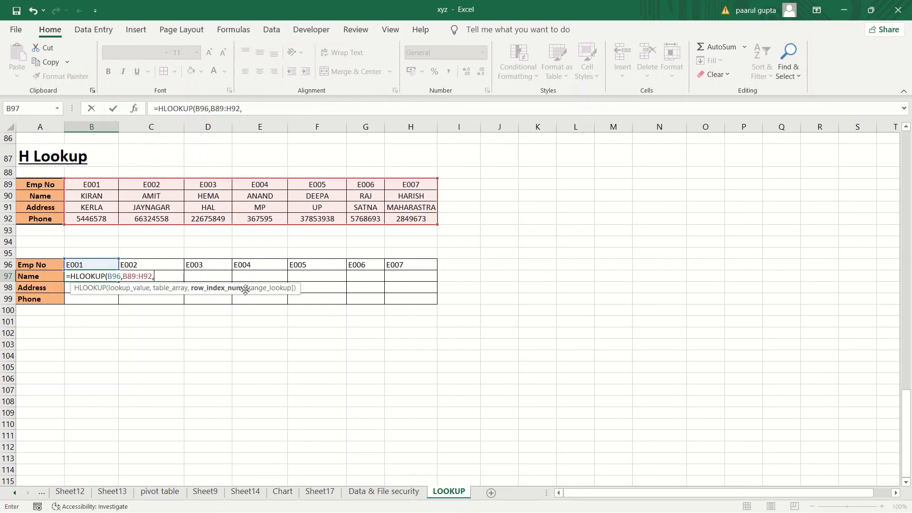
pyautogui.write('2,')
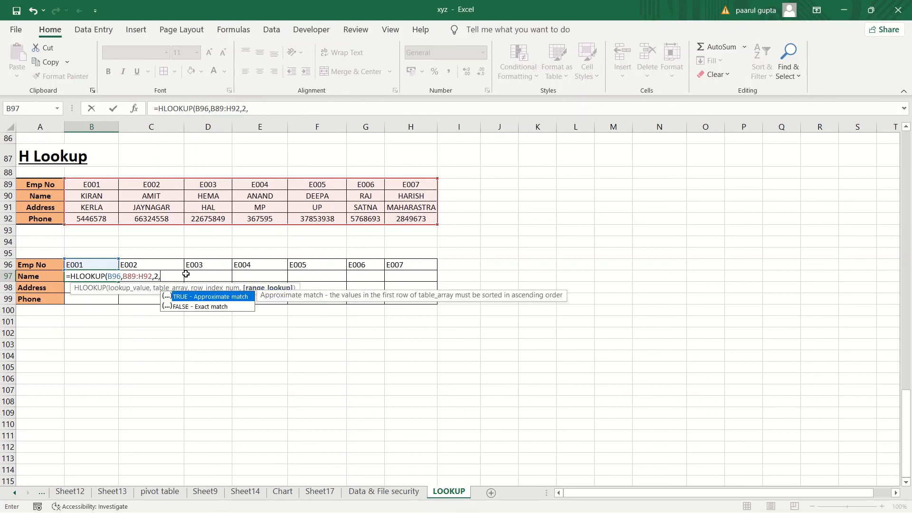
pyautogui.write('0)')
pyautogui.press('Return')
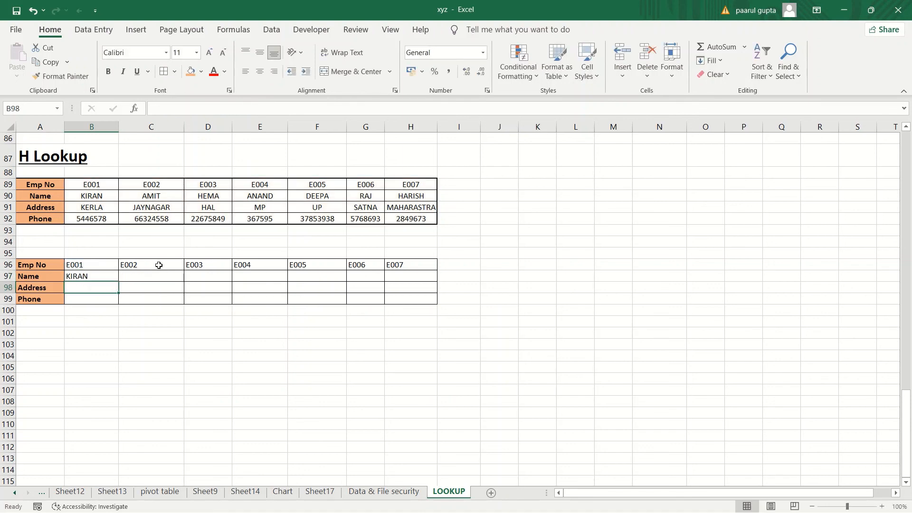
# - Lock the table range in B97's HLOOKUP as $B$89:$H$92 and fill the formula across the Name row to H97
pyautogui.click(108, 276)
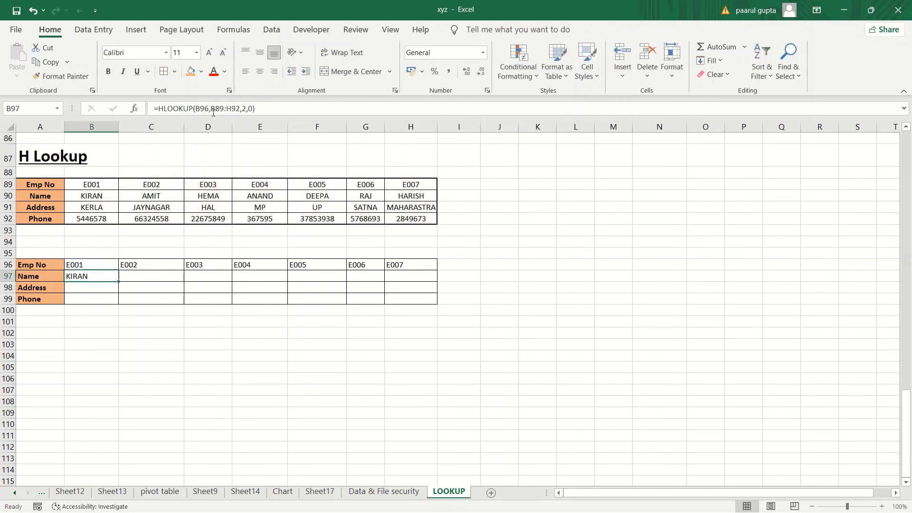
pyautogui.moveTo(210, 108); pyautogui.dragTo(241, 110)
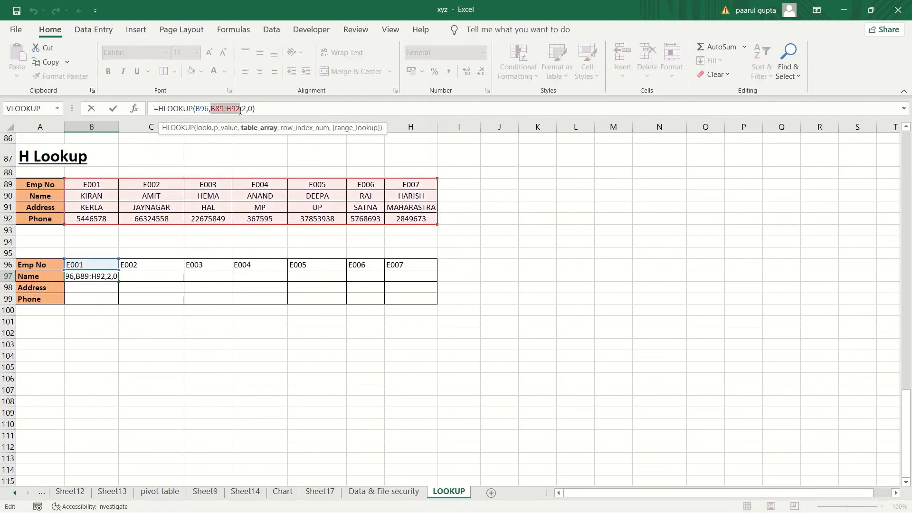
pyautogui.press('F4')
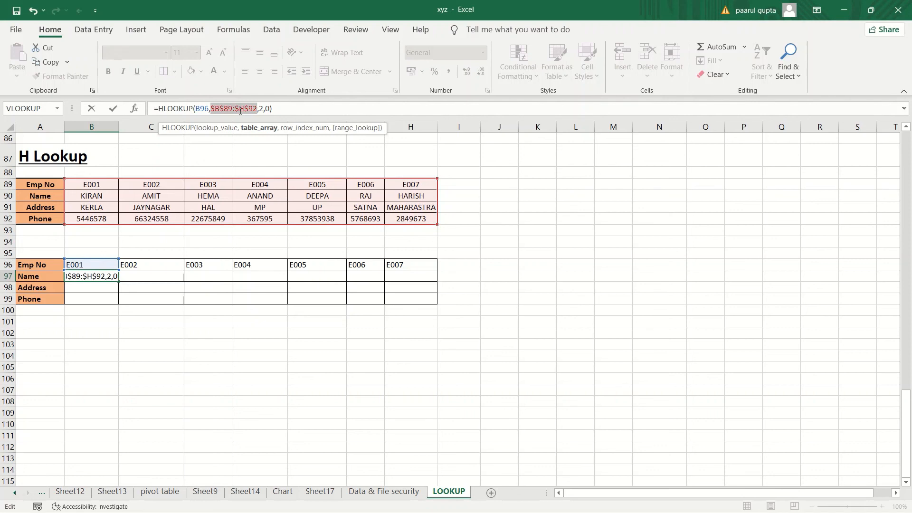
pyautogui.press('Return')
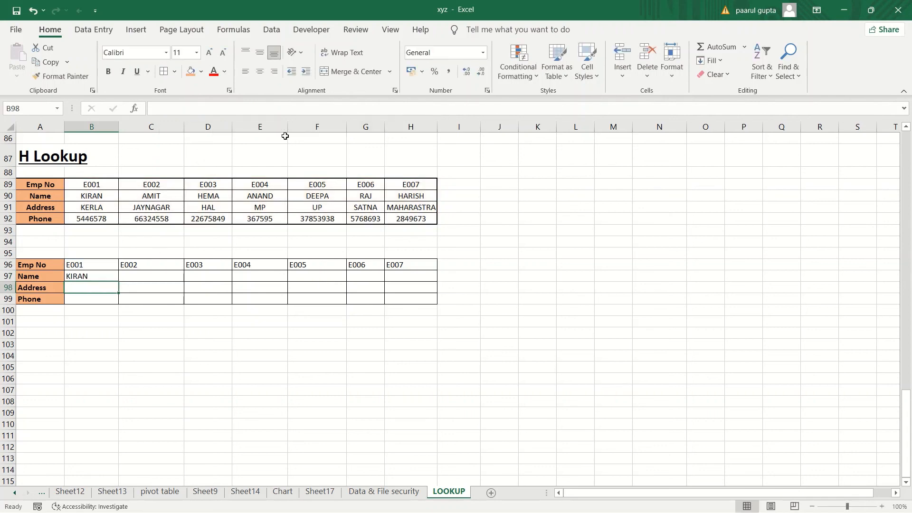
pyautogui.click(110, 276)
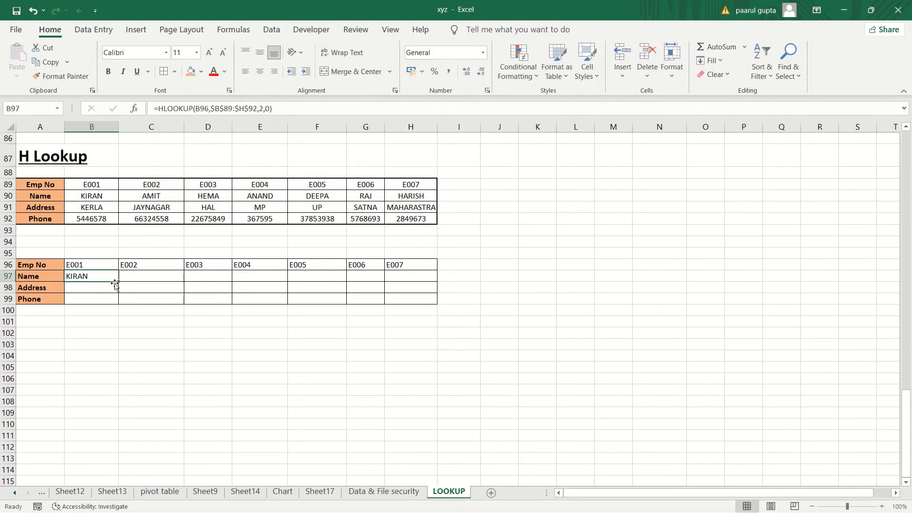
pyautogui.moveTo(119, 282); pyautogui.dragTo(418, 278)
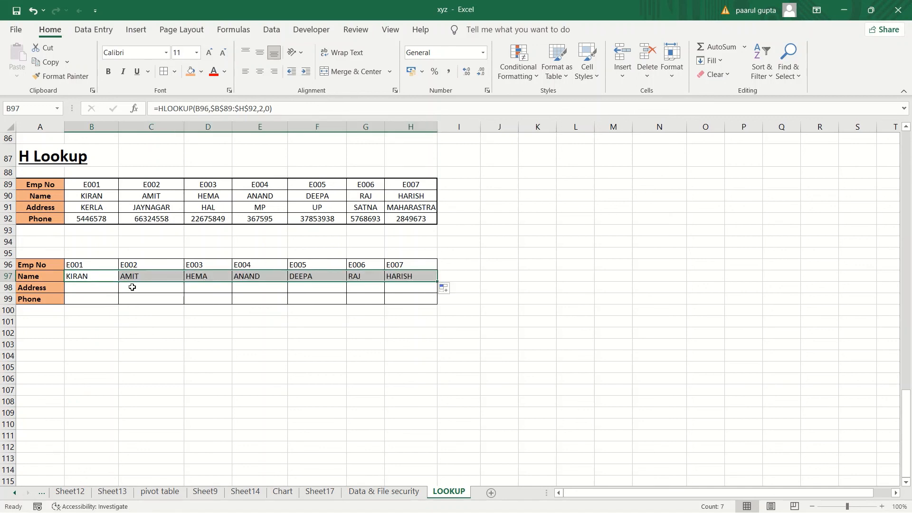
# - Enter an HLOOKUP in B98, the first Address cell, with lookup value B97, table range B89:H92, row index 3 and exact match 0
pyautogui.click(100, 290)
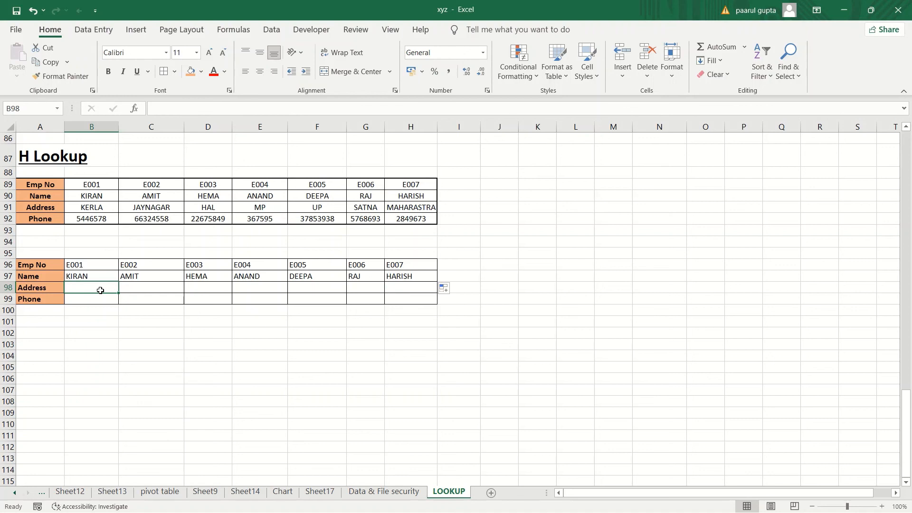
pyautogui.write('=')
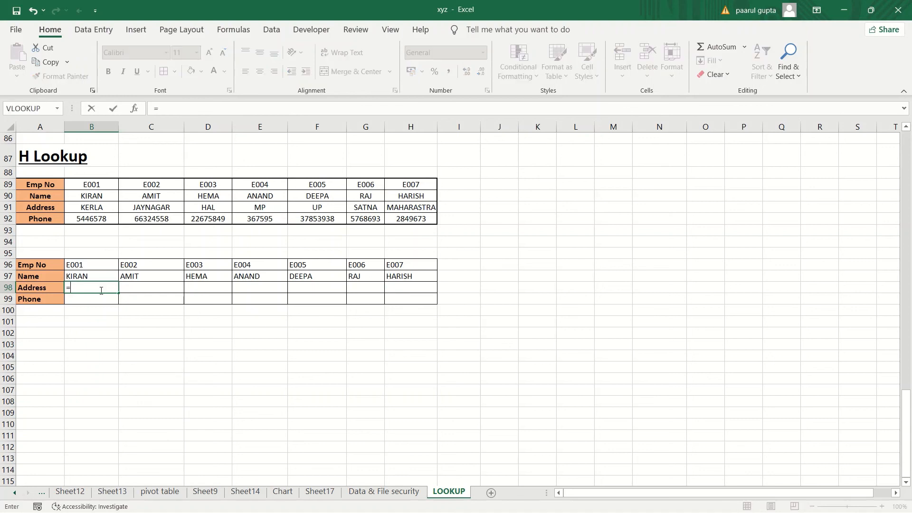
pyautogui.write('hlool')
pyautogui.press('BackSpace')
pyautogui.doubleClick(104, 306)
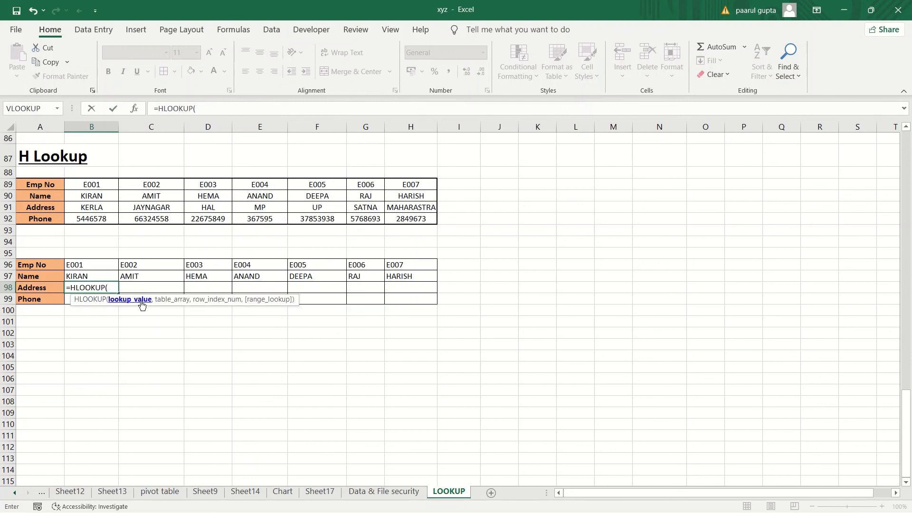
pyautogui.click(95, 275)
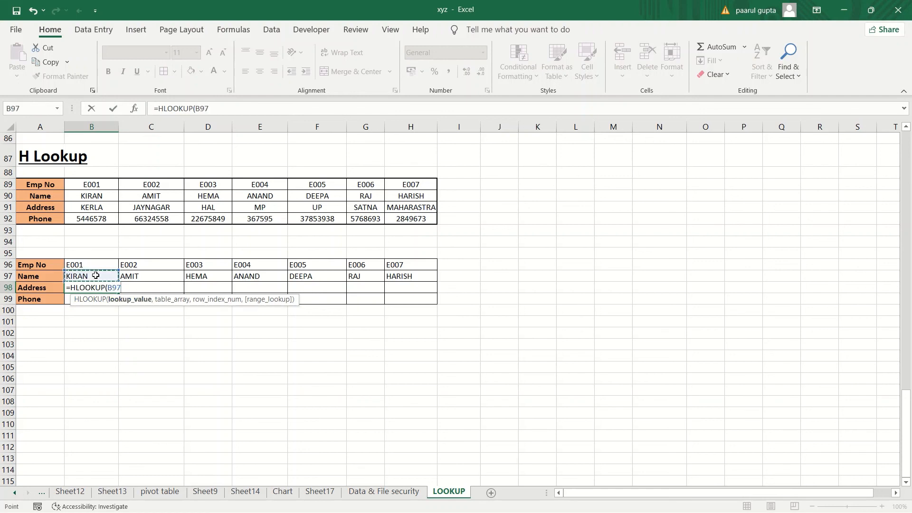
pyautogui.write(',')
pyautogui.moveTo(82, 189); pyautogui.dragTo(420, 217)
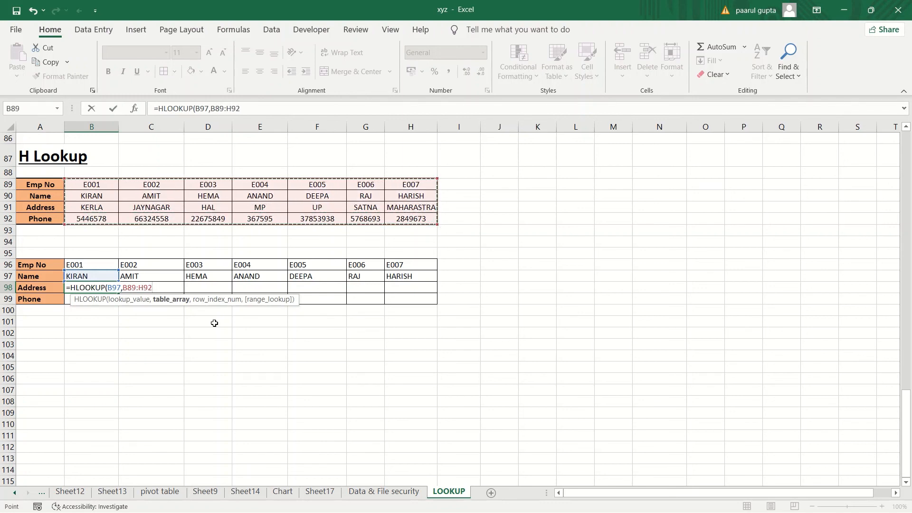
pyautogui.write(',3')
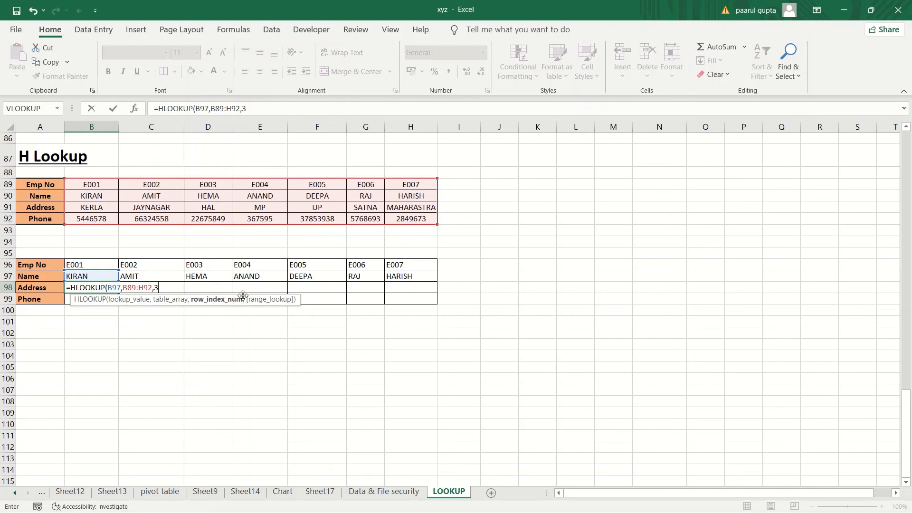
pyautogui.write(',0')
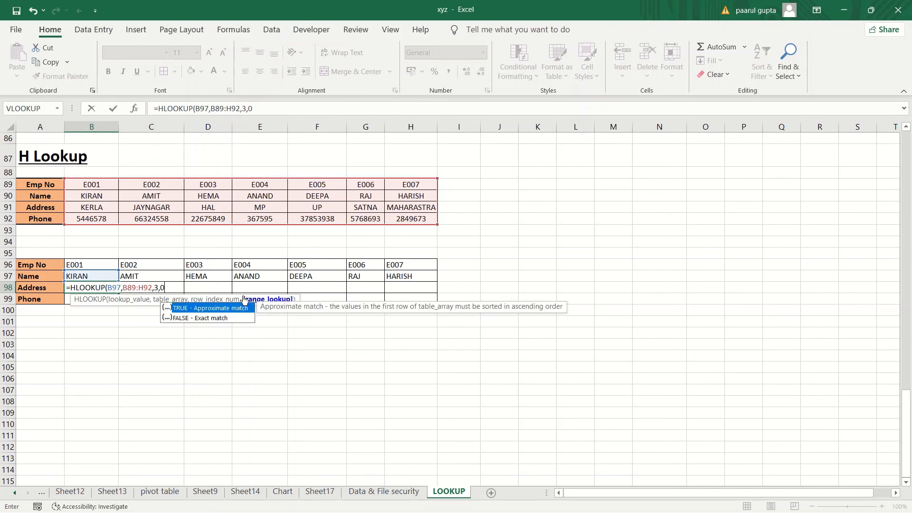
pyautogui.write(')')
pyautogui.press('Return')
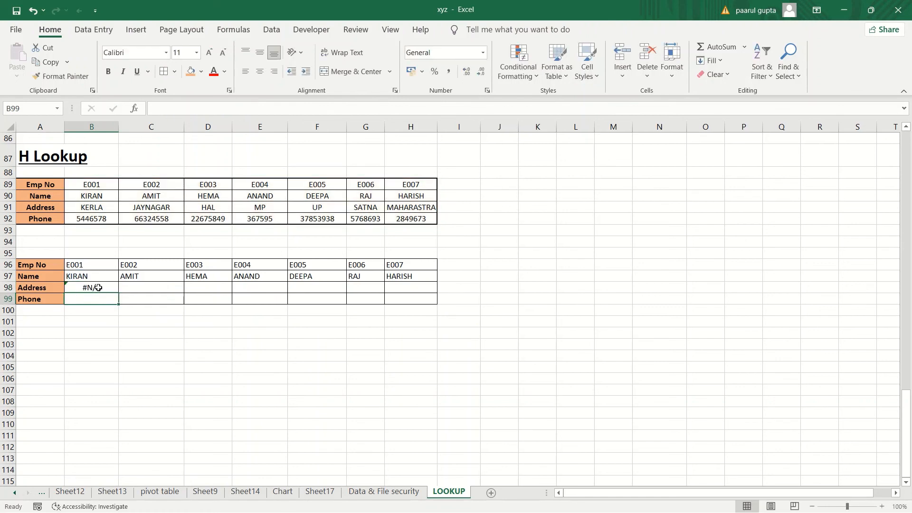
# - Change the lookup value in B98's HLOOKUP formula to the employee number cell B96
pyautogui.click(98, 287)
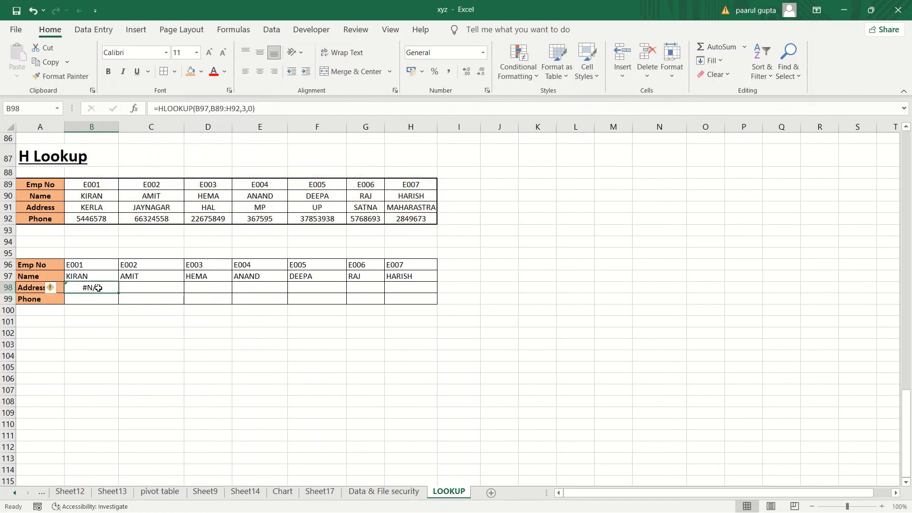
pyautogui.click(209, 109)
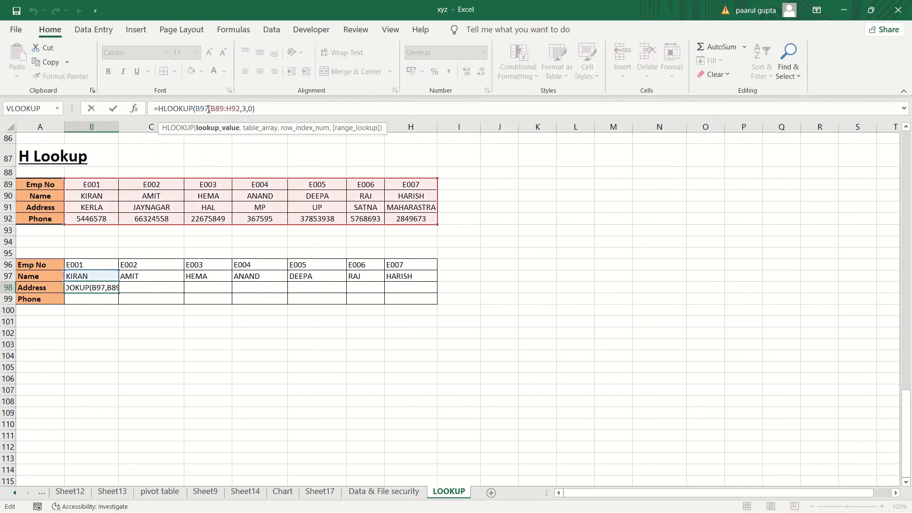
pyautogui.press('BackSpace')
pyautogui.press('BackSpace')
pyautogui.press('BackSpace')
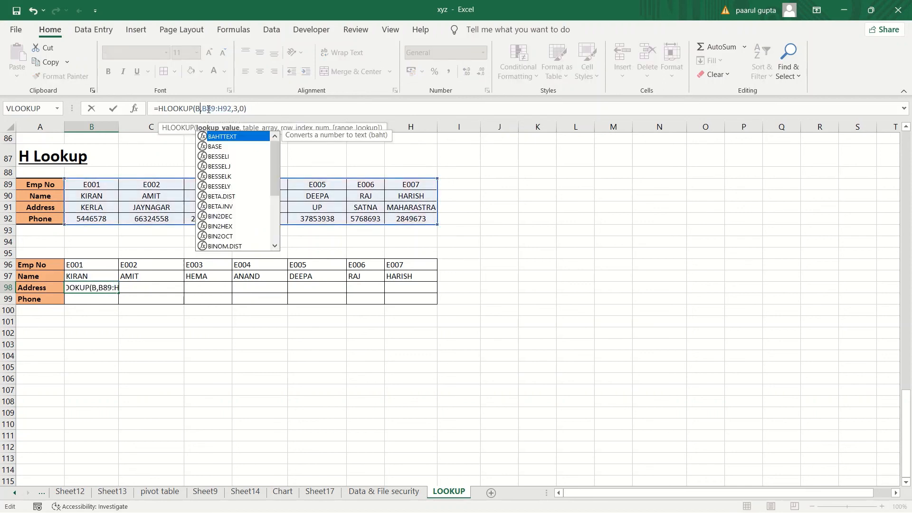
pyautogui.click(97, 265)
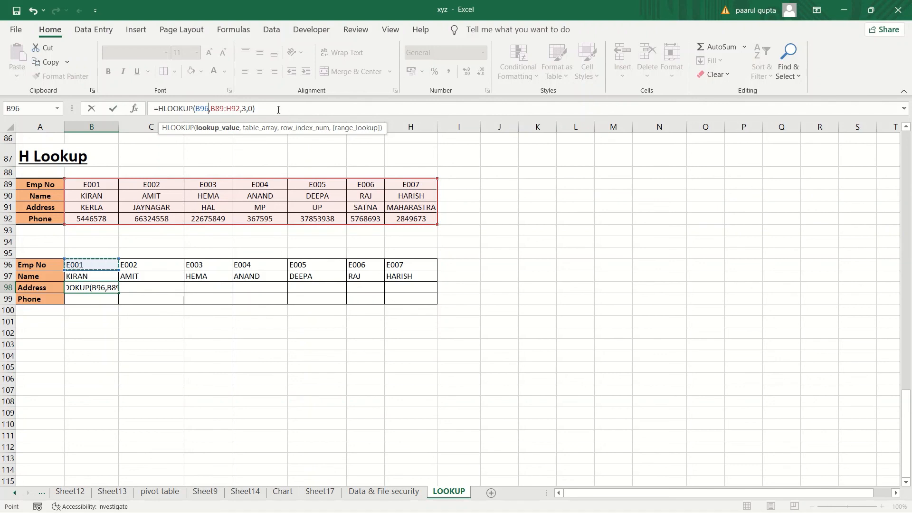
pyautogui.press('Return')
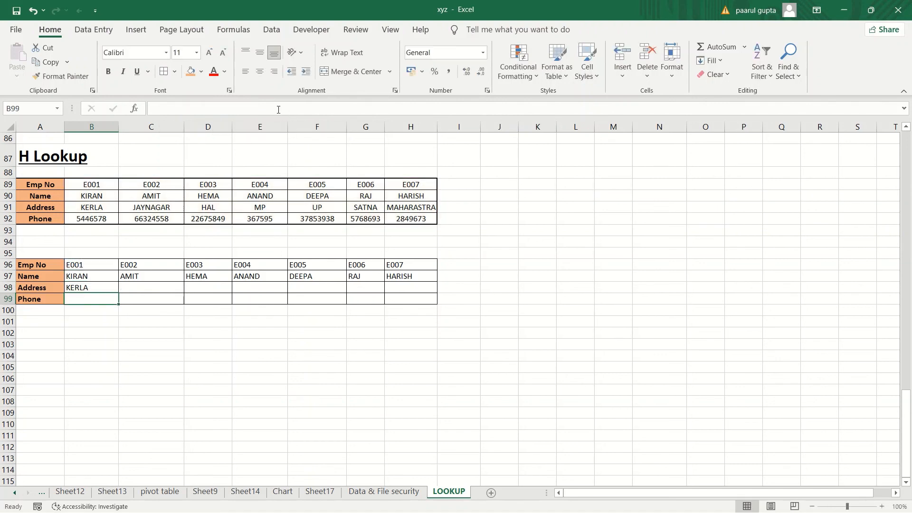
# - Make the table range in B98's HLOOKUP absolute as $B$89:$H$92 and copy the formula across the Address row to H98
pyautogui.click(100, 287)
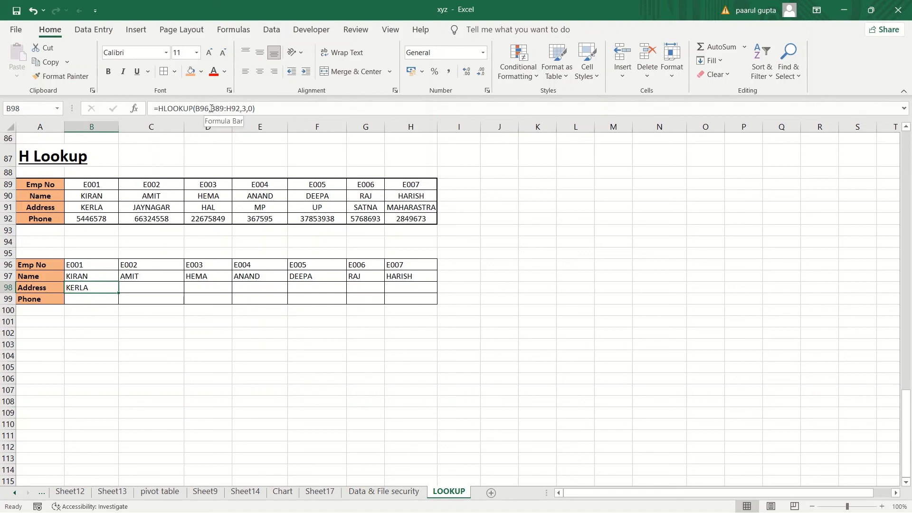
pyautogui.moveTo(210, 108); pyautogui.dragTo(240, 108)
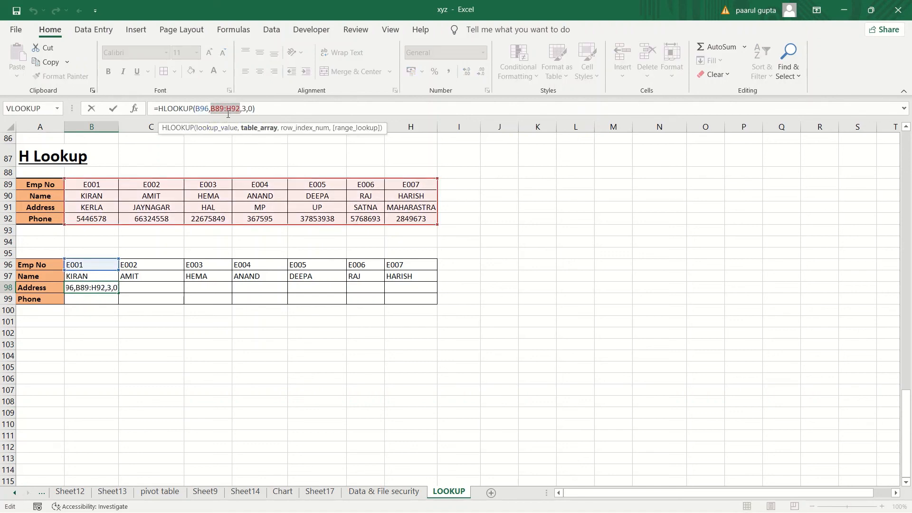
pyautogui.press('F4')
pyautogui.press('Return')
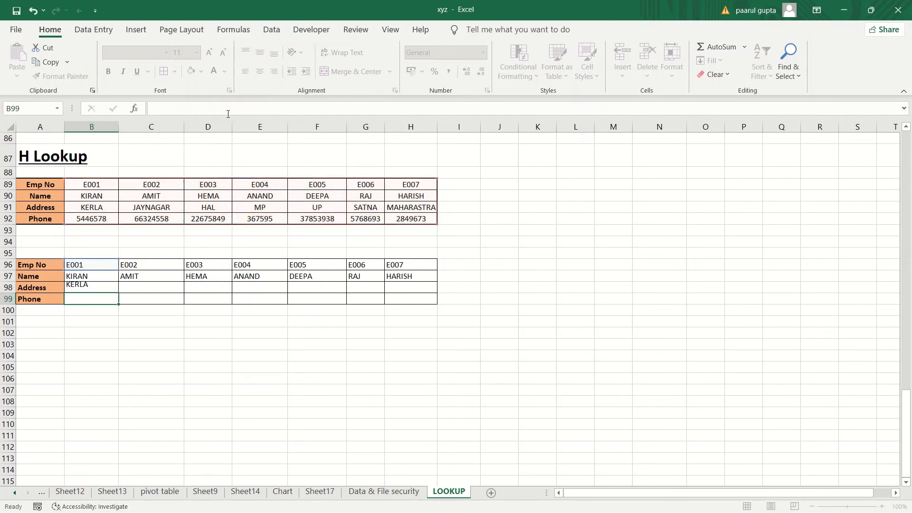
pyautogui.click(91, 288)
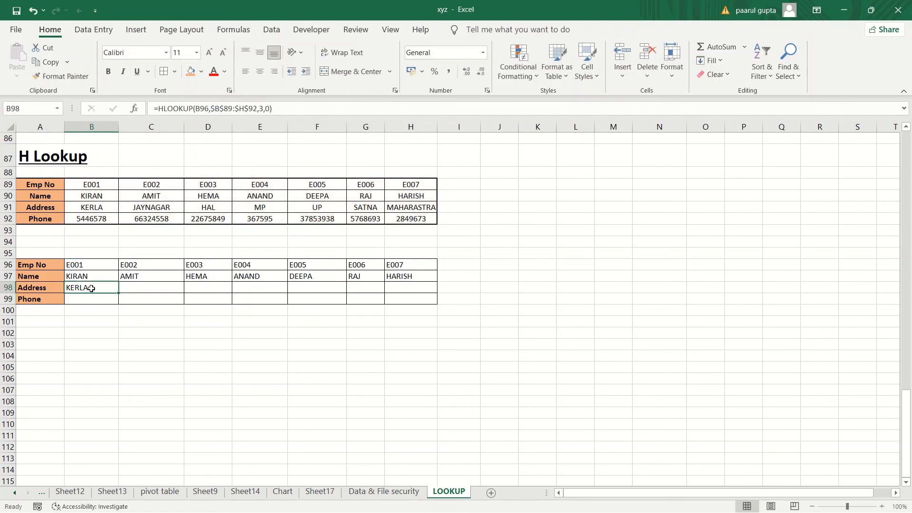
pyautogui.moveTo(118, 293); pyautogui.dragTo(433, 291)
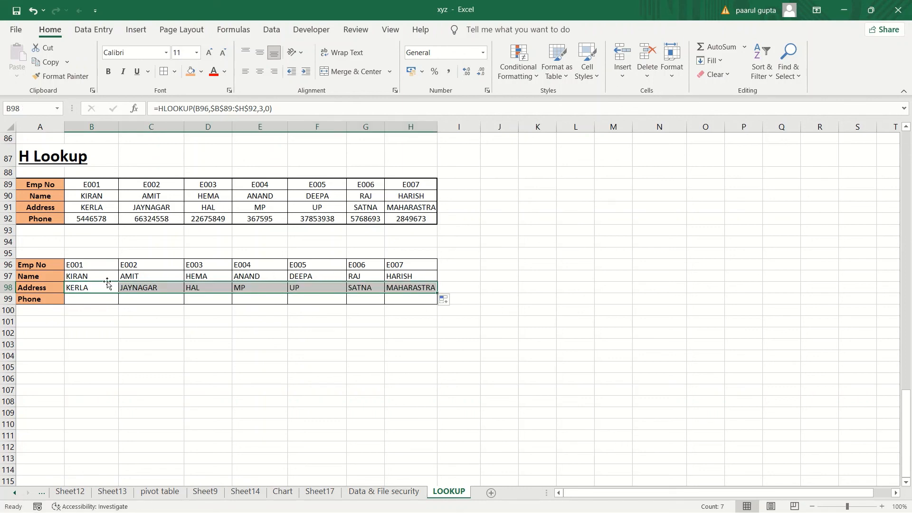
# - Enter an HLOOKUP in B99, the first Phone cell, with lookup value B96, table range B89:H92, row index 4 and exact match 0
pyautogui.click(82, 296)
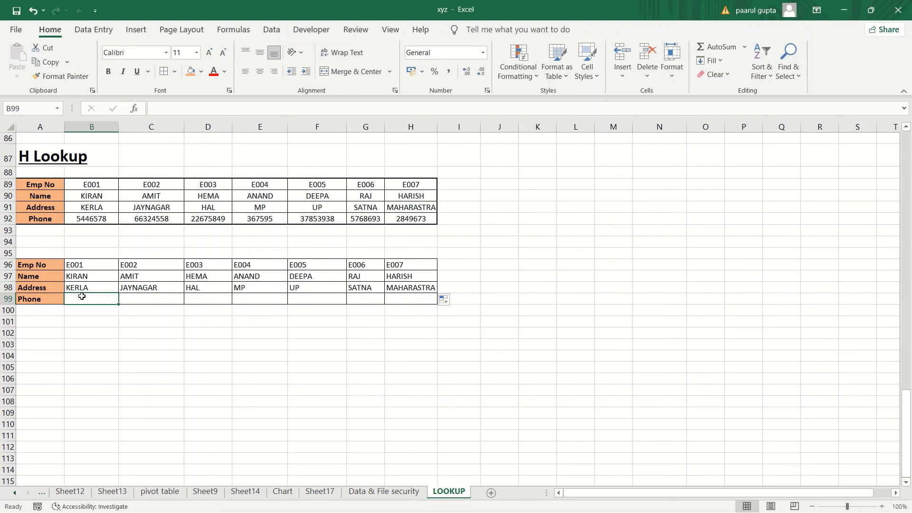
pyautogui.write('=')
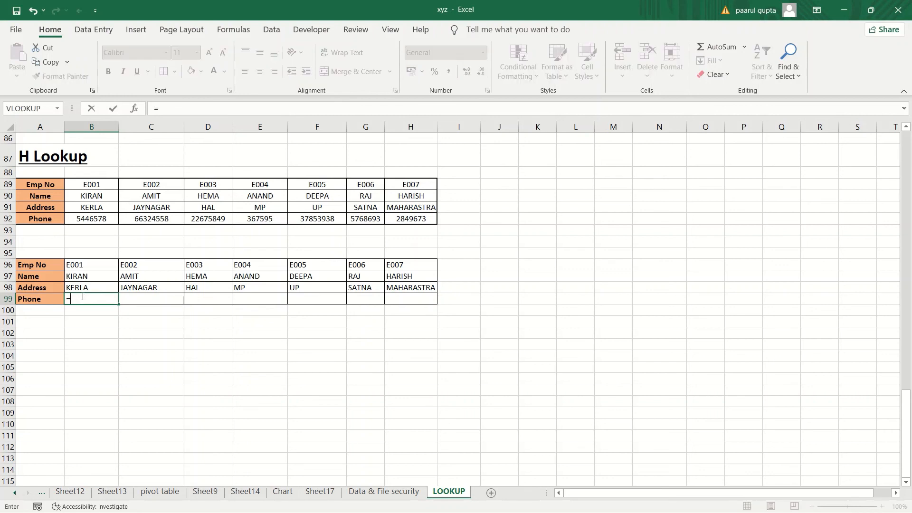
pyautogui.write('hl')
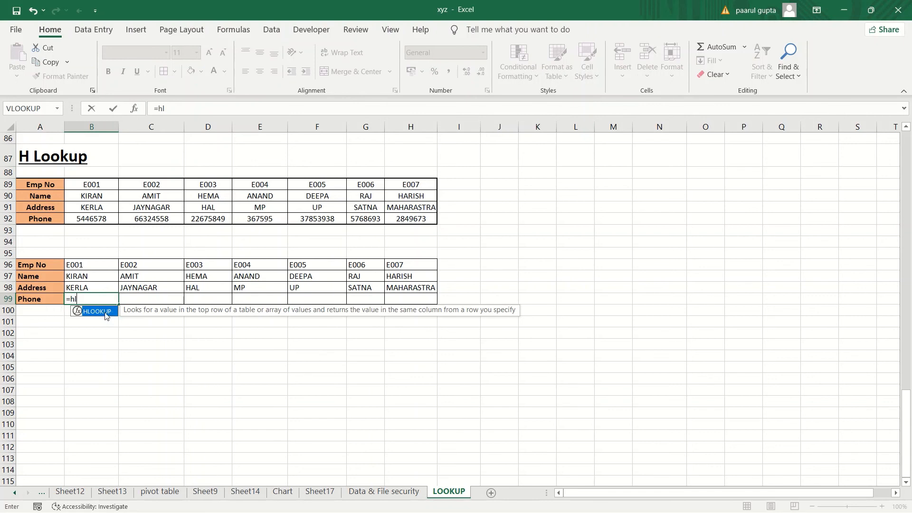
pyautogui.doubleClick(101, 312)
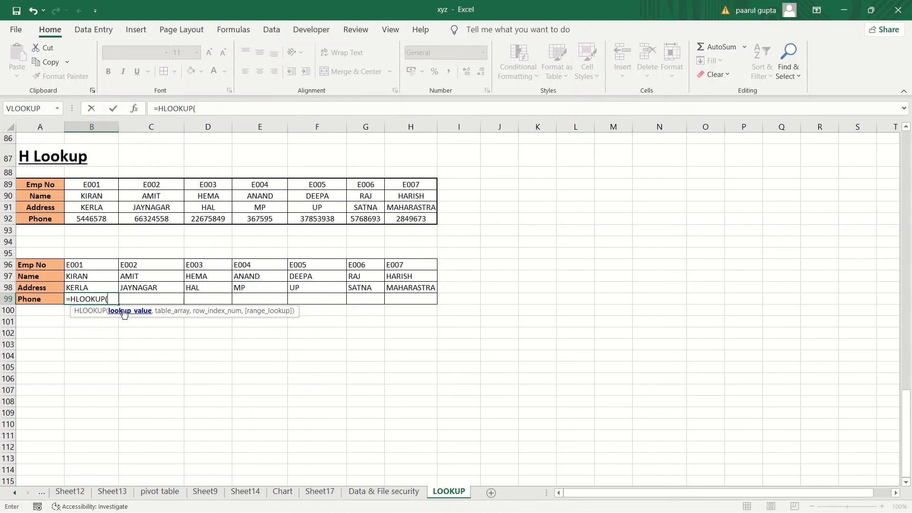
pyautogui.click(88, 266)
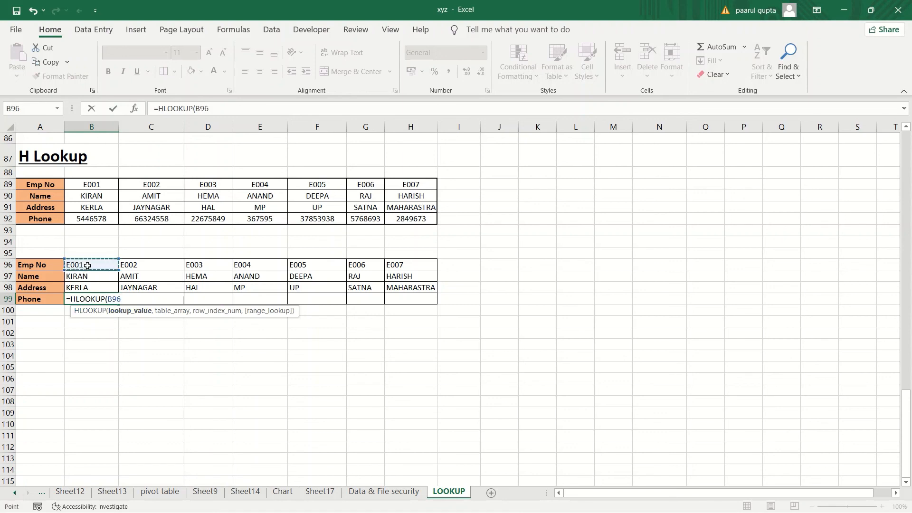
pyautogui.write(',')
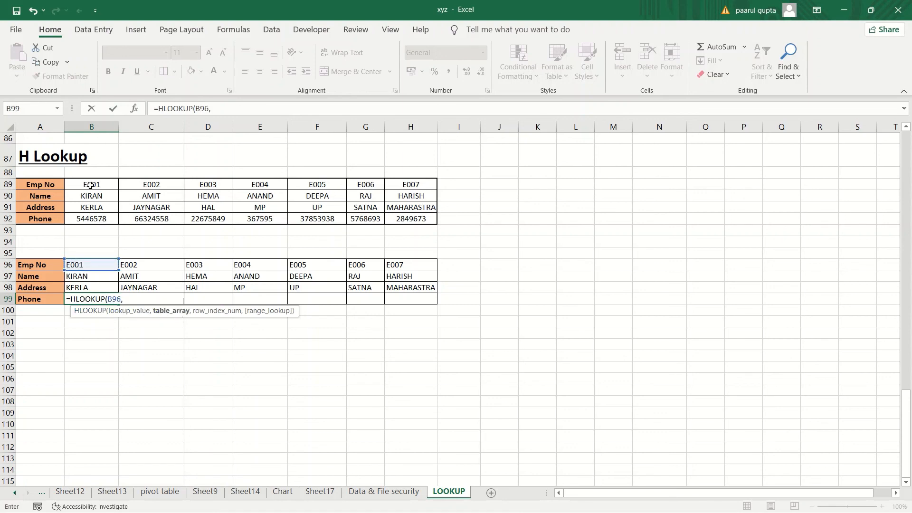
pyautogui.moveTo(91, 185); pyautogui.dragTo(407, 219)
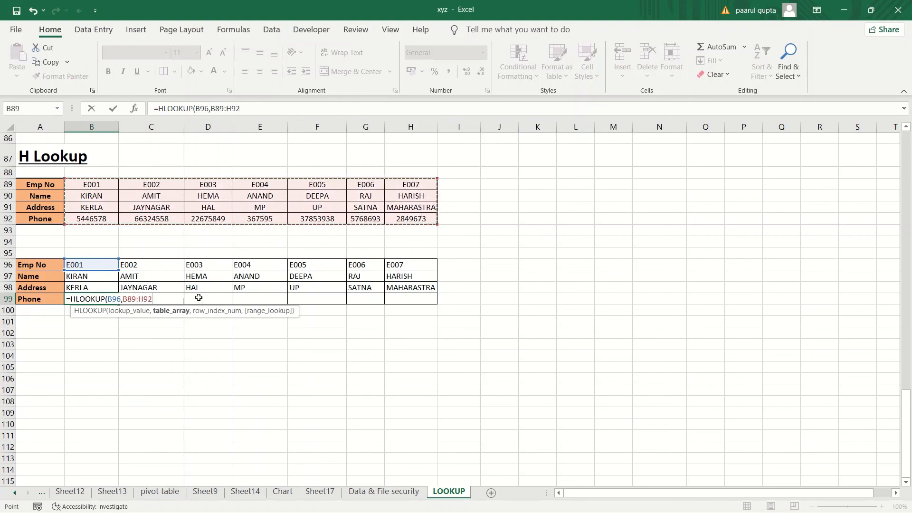
pyautogui.write(',')
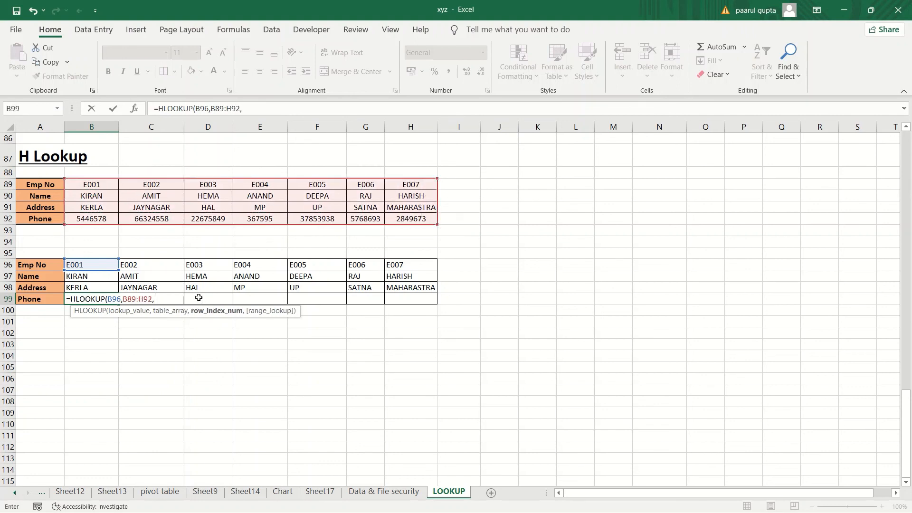
pyautogui.write('4,0)')
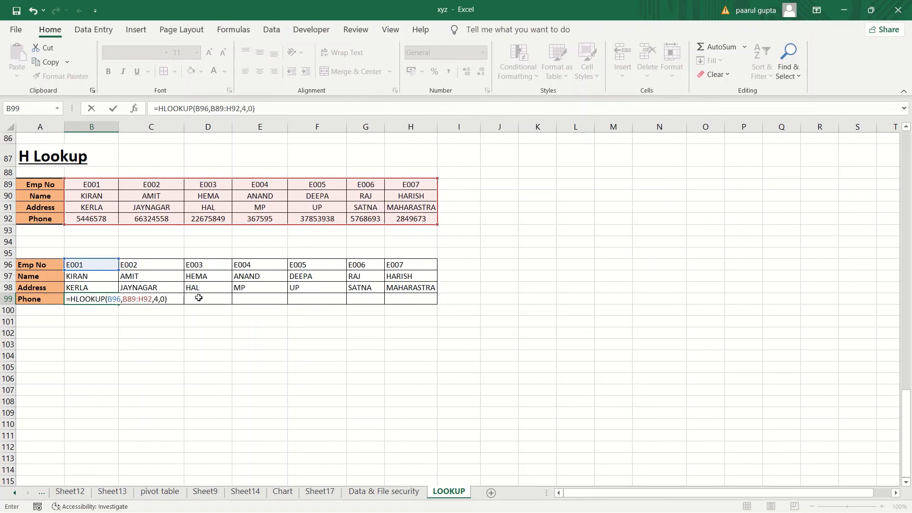
pyautogui.press('Return')
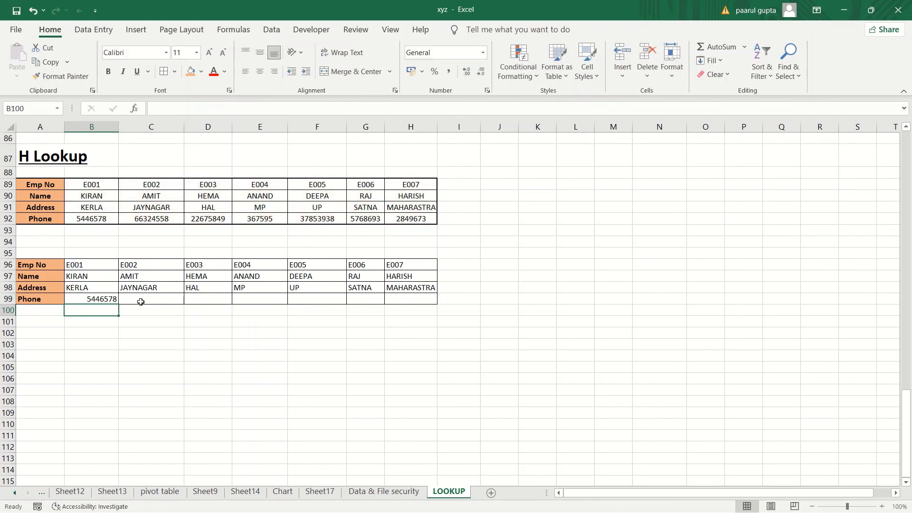
# - Lock the table range in B99's HLOOKUP as $B$89:$H$92 and fill the formula across the Phone row to H99
pyautogui.click(88, 297)
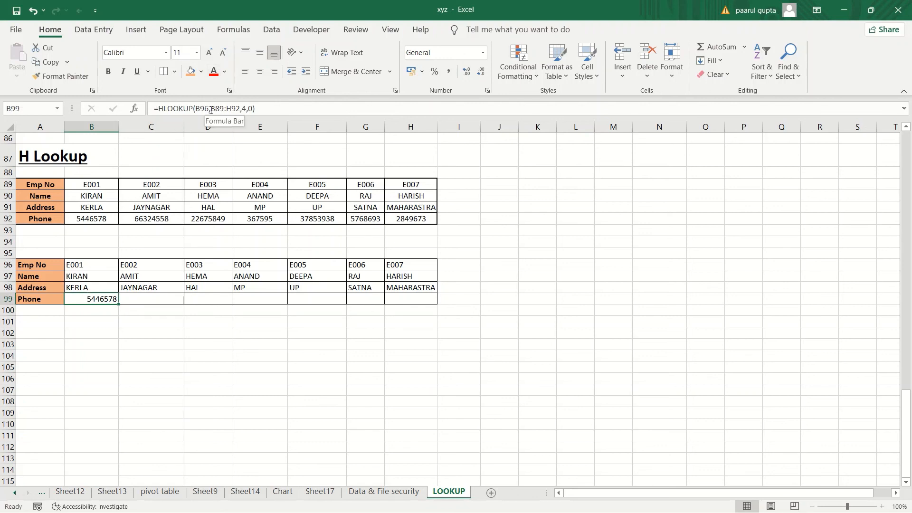
pyautogui.moveTo(210, 110); pyautogui.dragTo(241, 109)
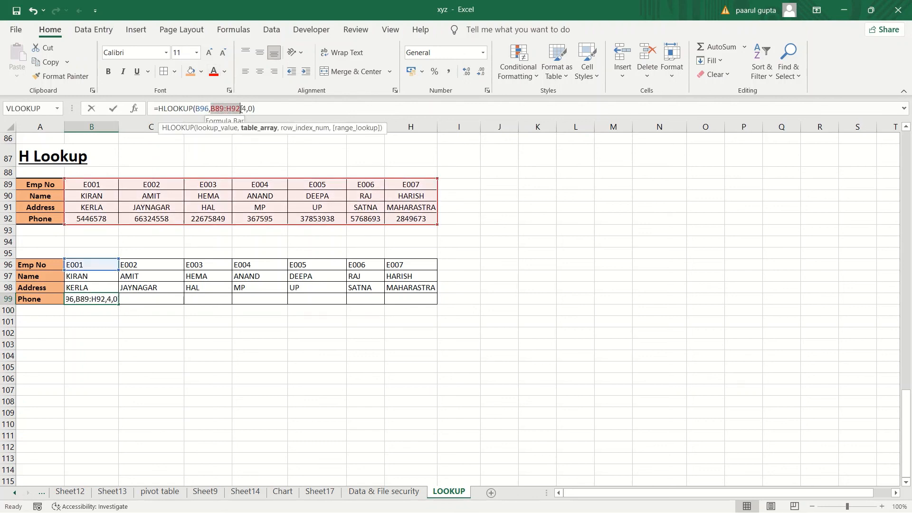
pyautogui.press('F4')
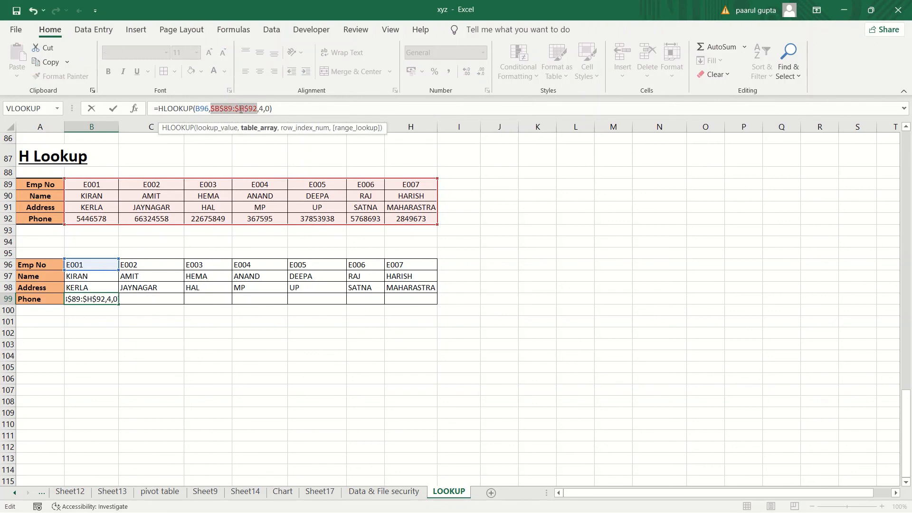
pyautogui.press('Return')
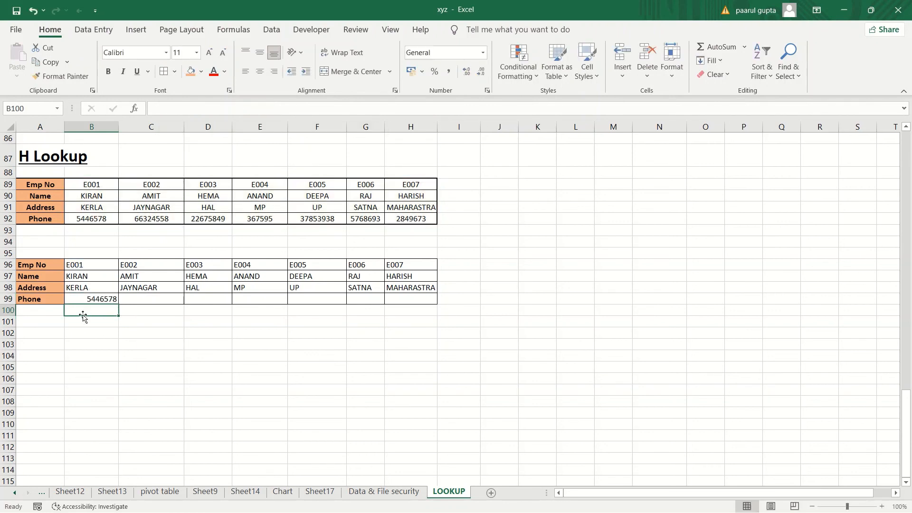
pyautogui.click(76, 299)
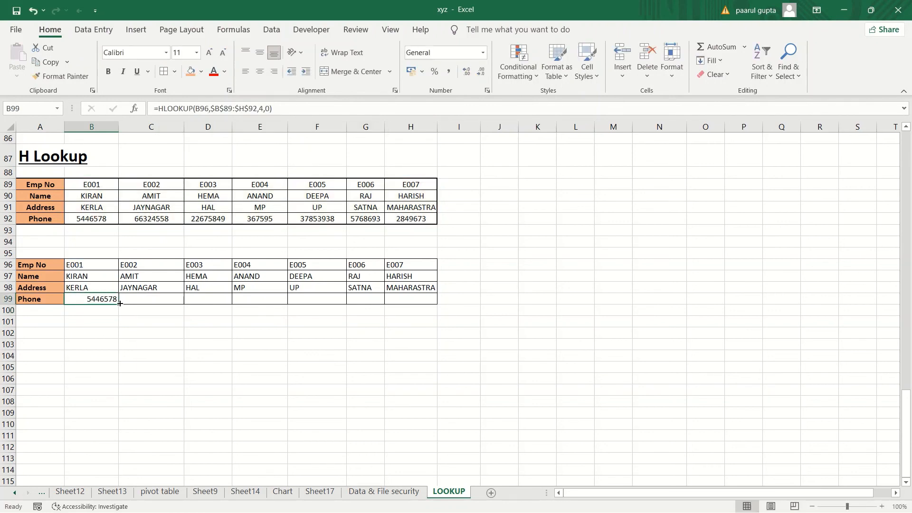
pyautogui.moveTo(119, 305); pyautogui.dragTo(414, 298)
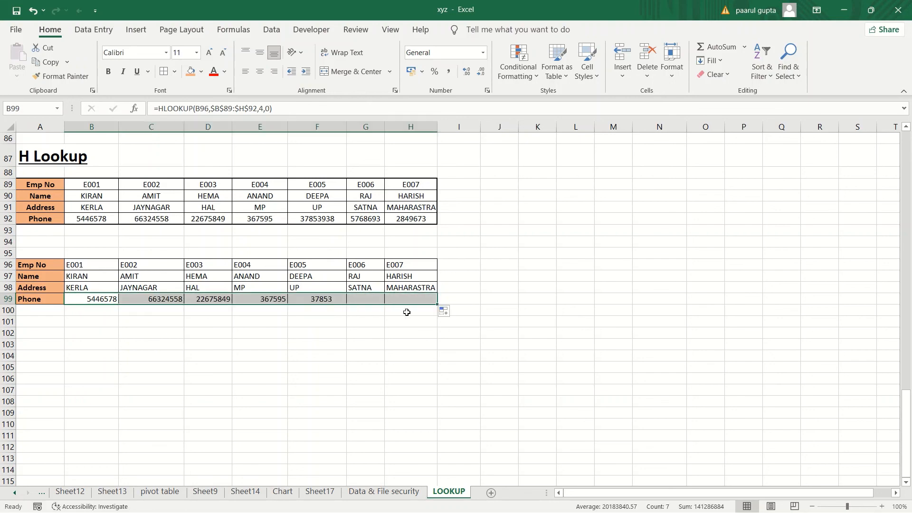
pyautogui.click(565, 275)
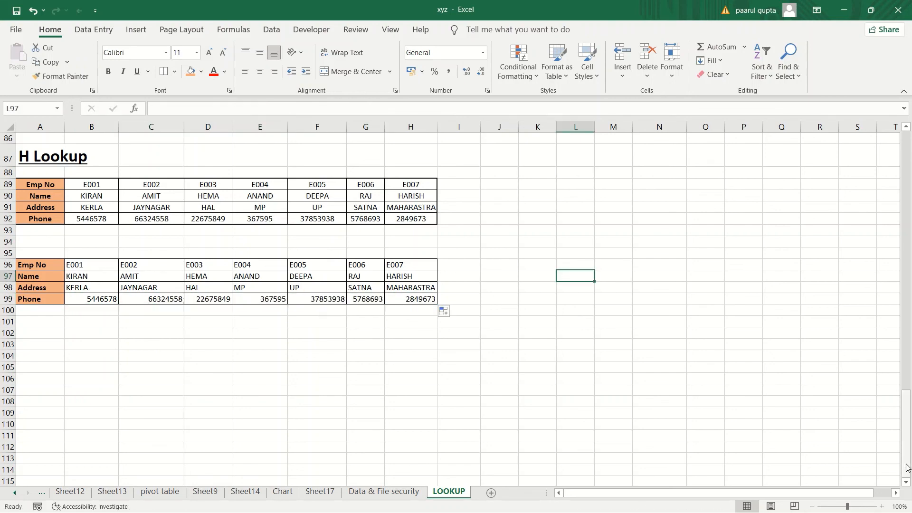
pyautogui.moveTo(907, 461)
pyautogui.mouseDown()
pyautogui.moveTo(895, 293)
pyautogui.moveTo(903, 166)
pyautogui.moveTo(910, 458)
pyautogui.mouseUp()
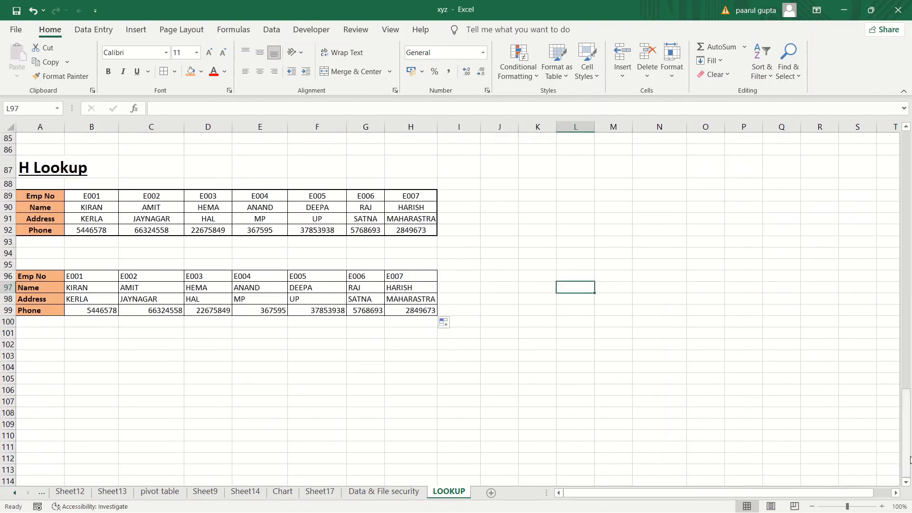